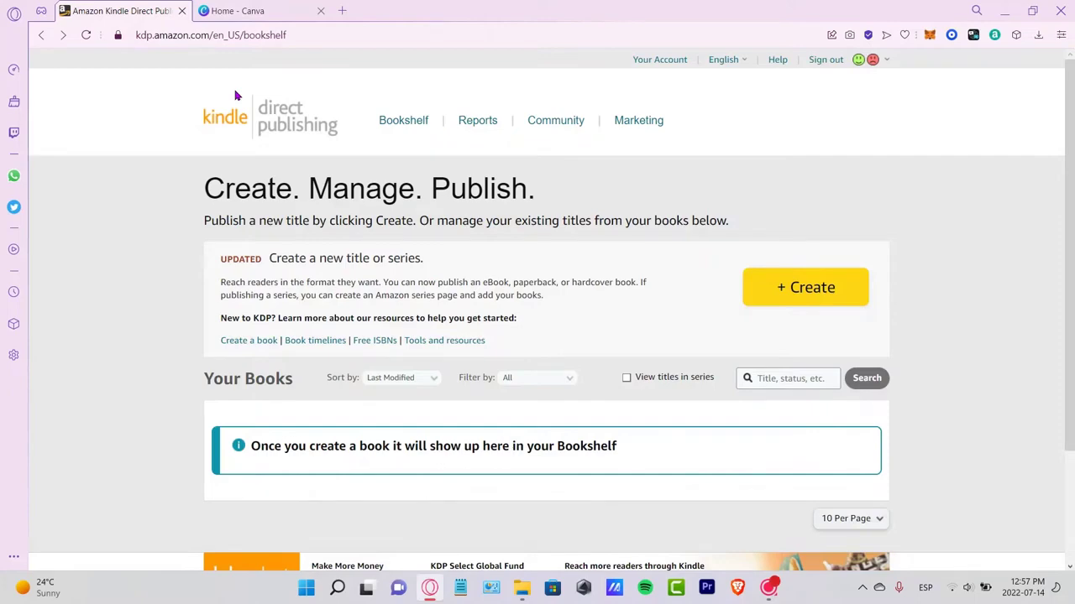
- Switch to Canva, dismiss the privacy policy notice, and return to the Kindle Direct Publishing bookshelf
click(267, 12)
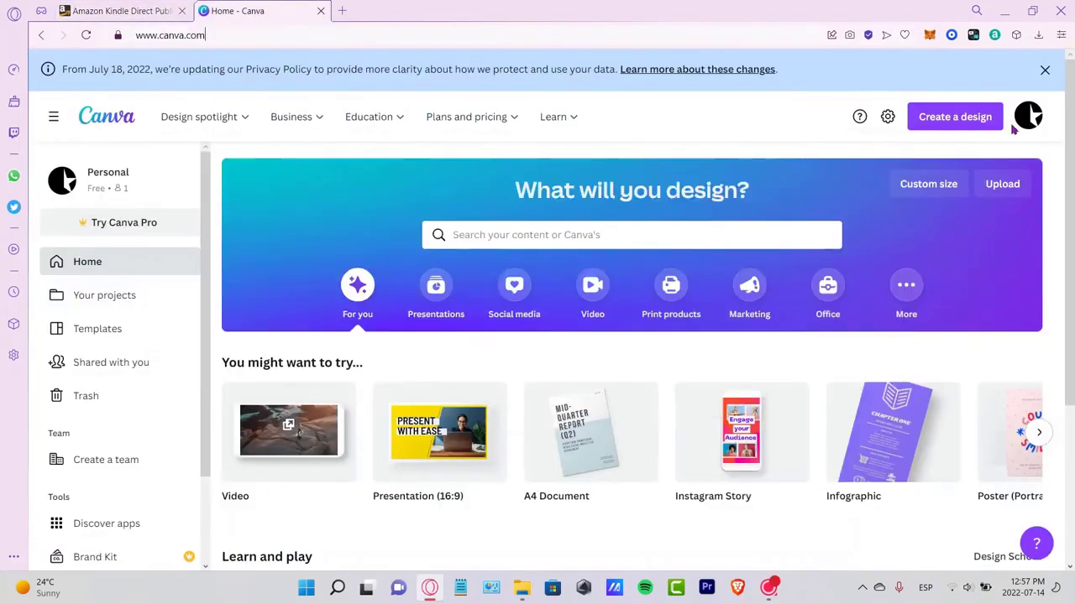
click(1044, 70)
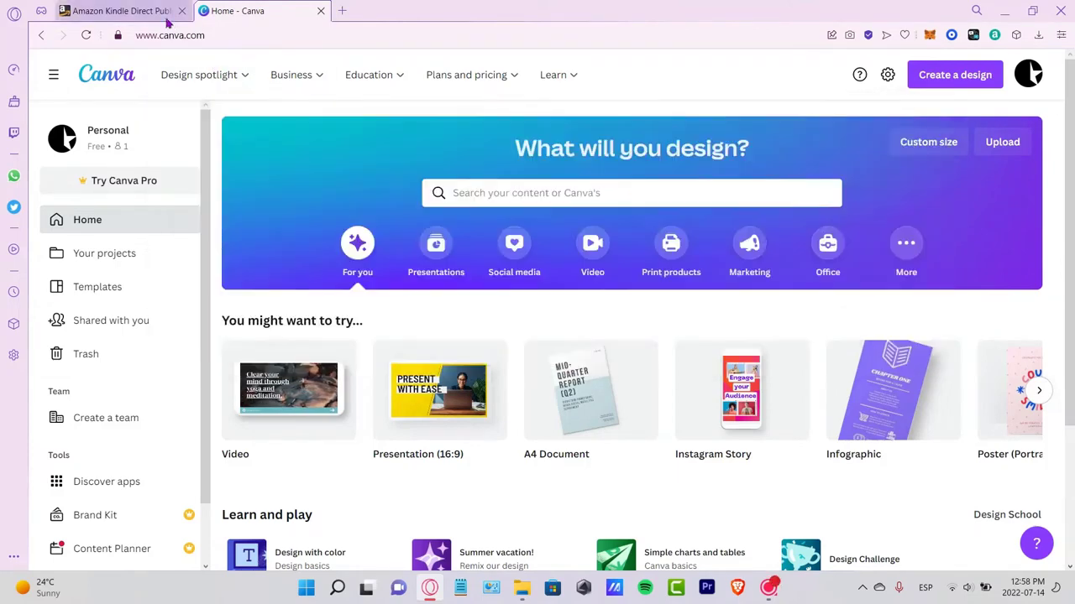
click(134, 11)
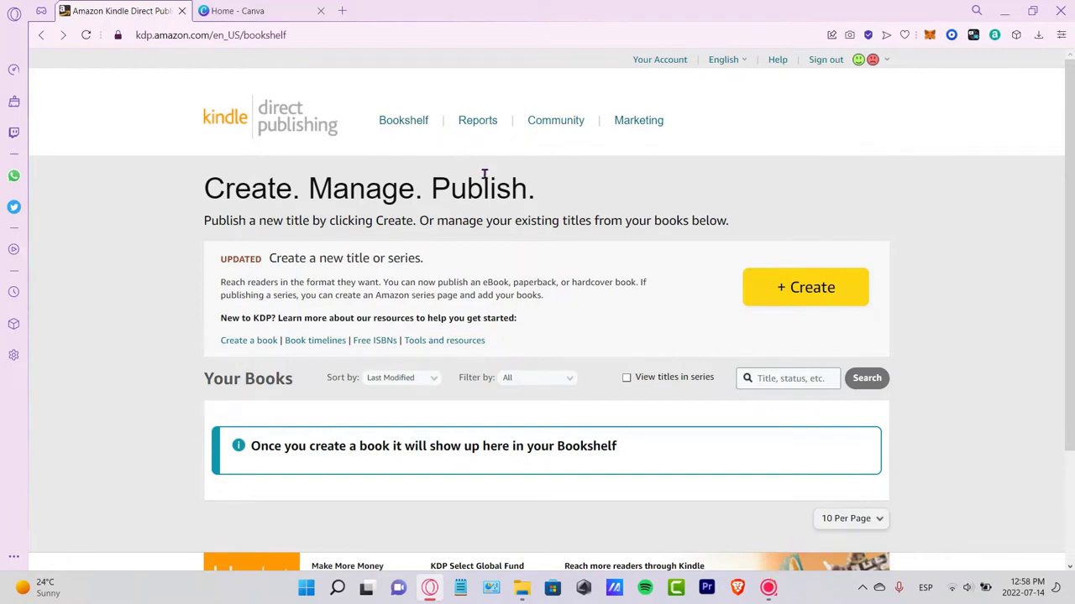
- Create a new title from the bookshelf as a Kindle eBook
click(822, 299)
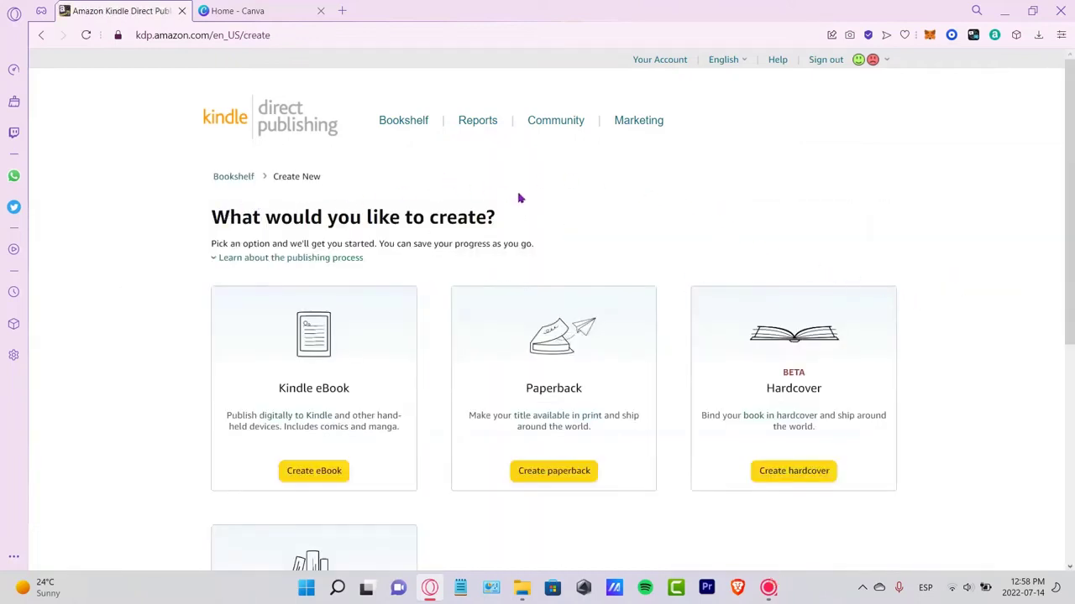
scroll(683, 201, down, 3)
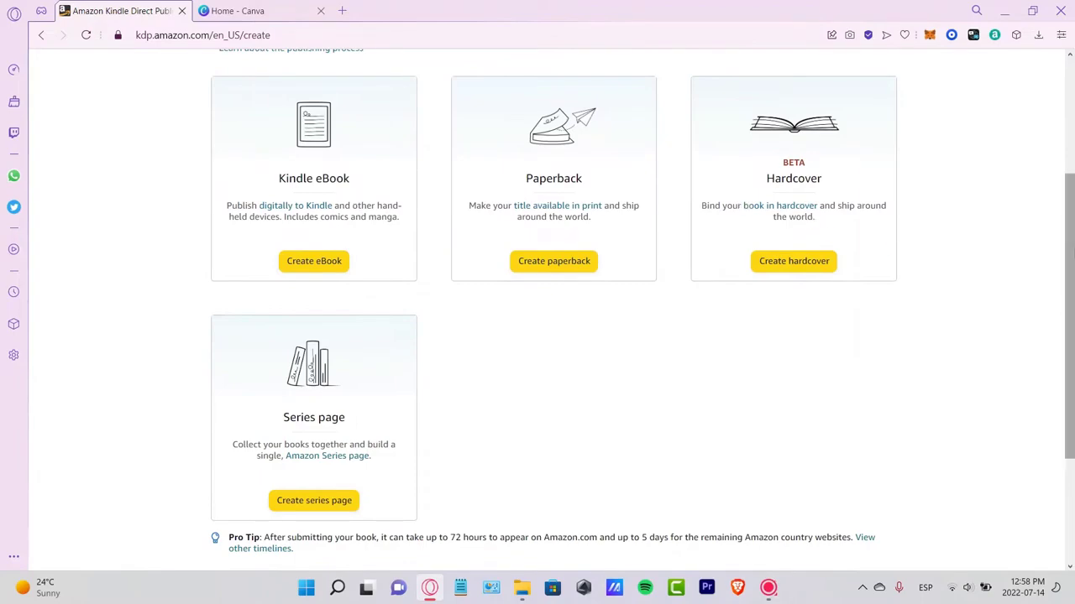
drag(1067, 262, 1066, 242)
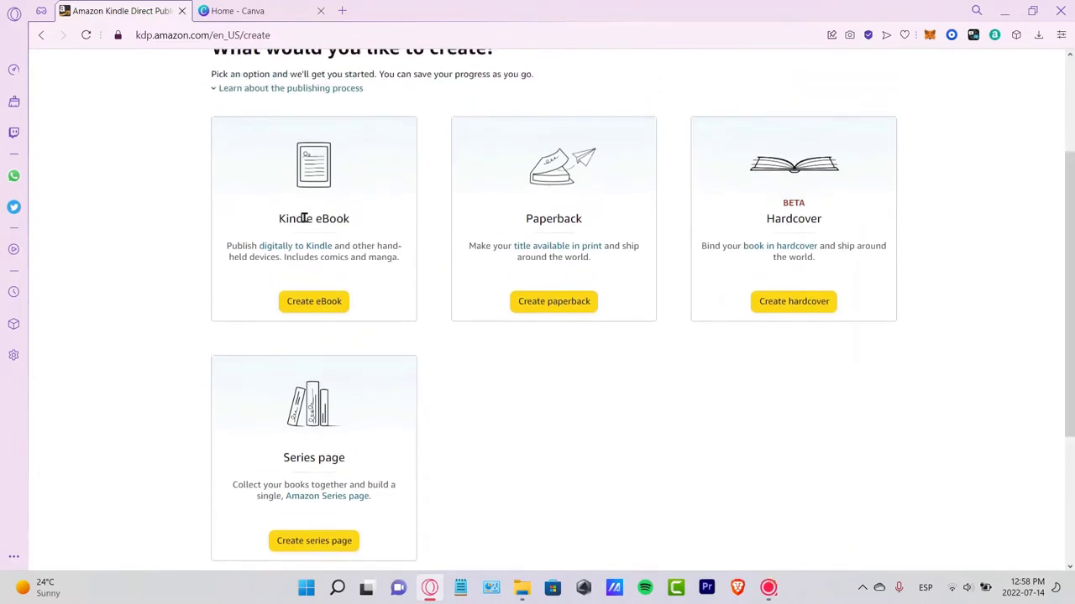
ctrl+scroll(313, 233, up, 5)
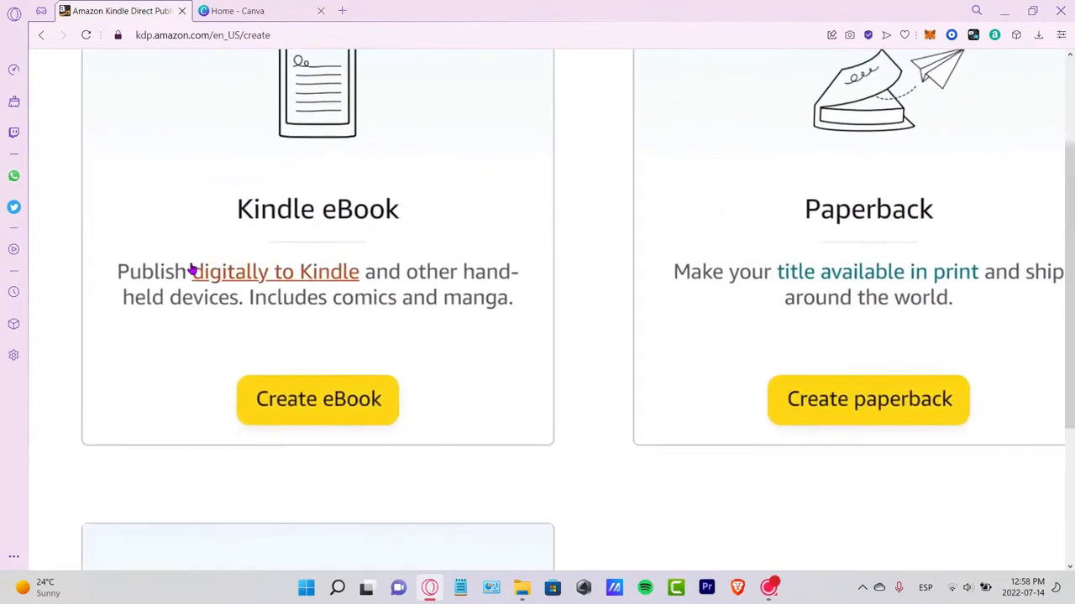
ctrl+scroll(365, 377, down, 5)
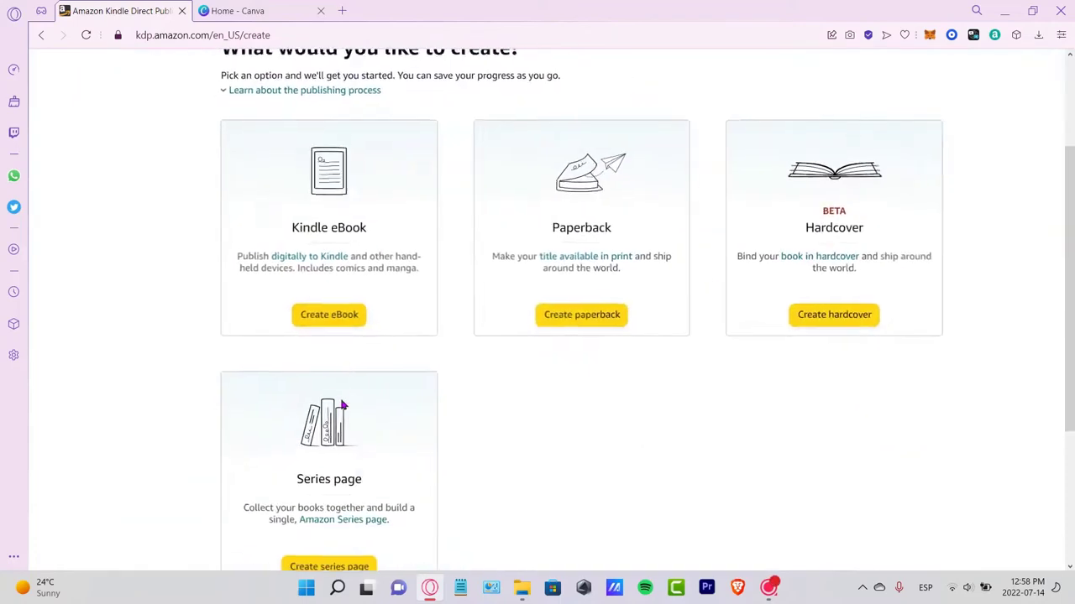
click(313, 323)
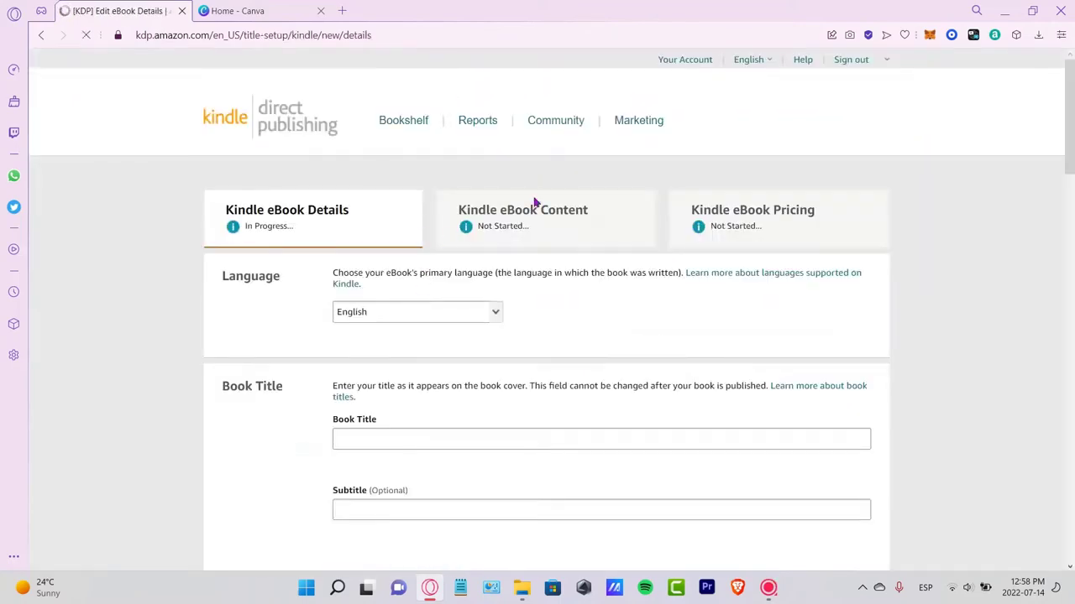
- Enter the book title "Costume Grunge Notebook" and the subtitle "An indie notebook template for your notes."
drag(294, 284, 211, 276)
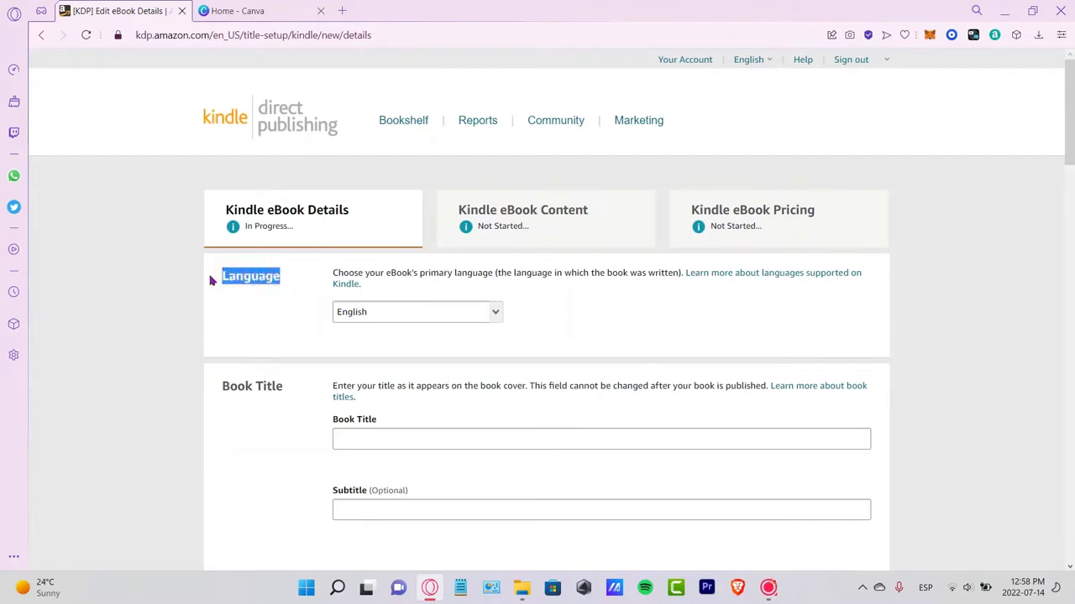
click(305, 290)
scroll(708, 249, down, 1)
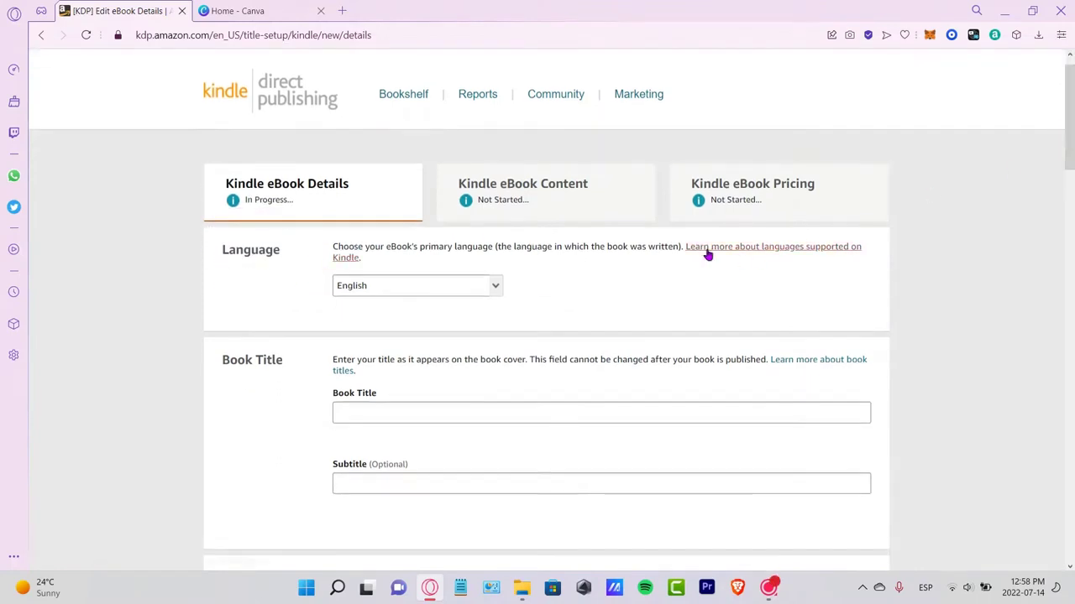
click(418, 411)
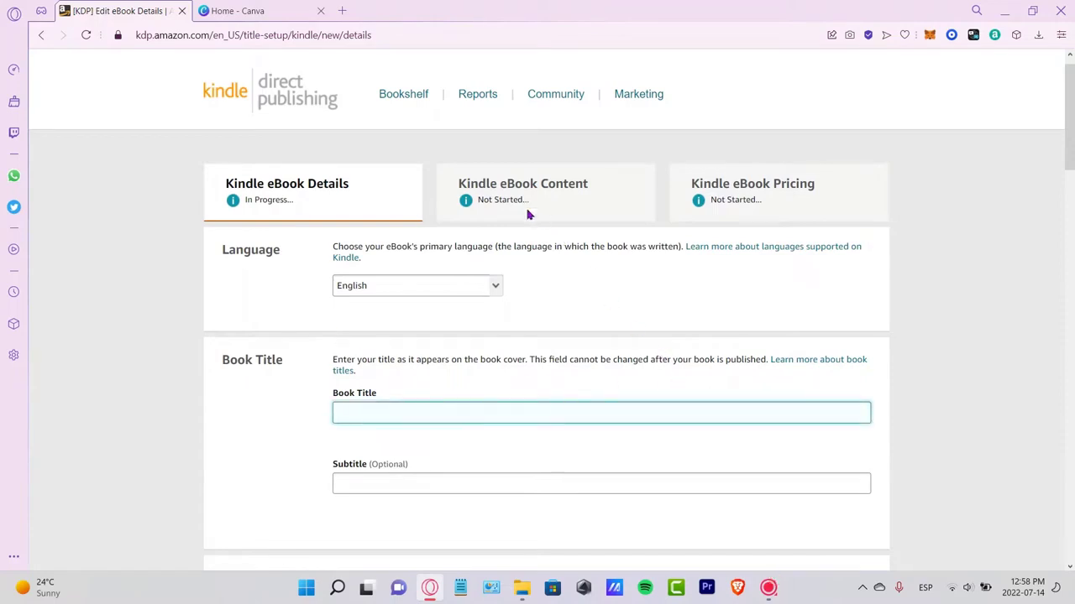
double_click(334, 185)
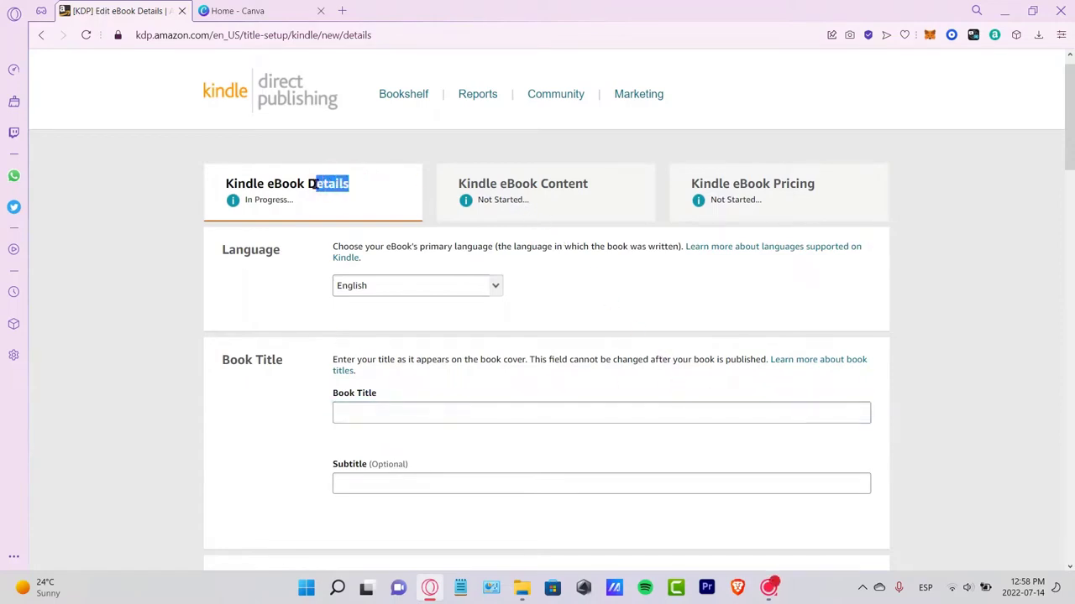
click(435, 414)
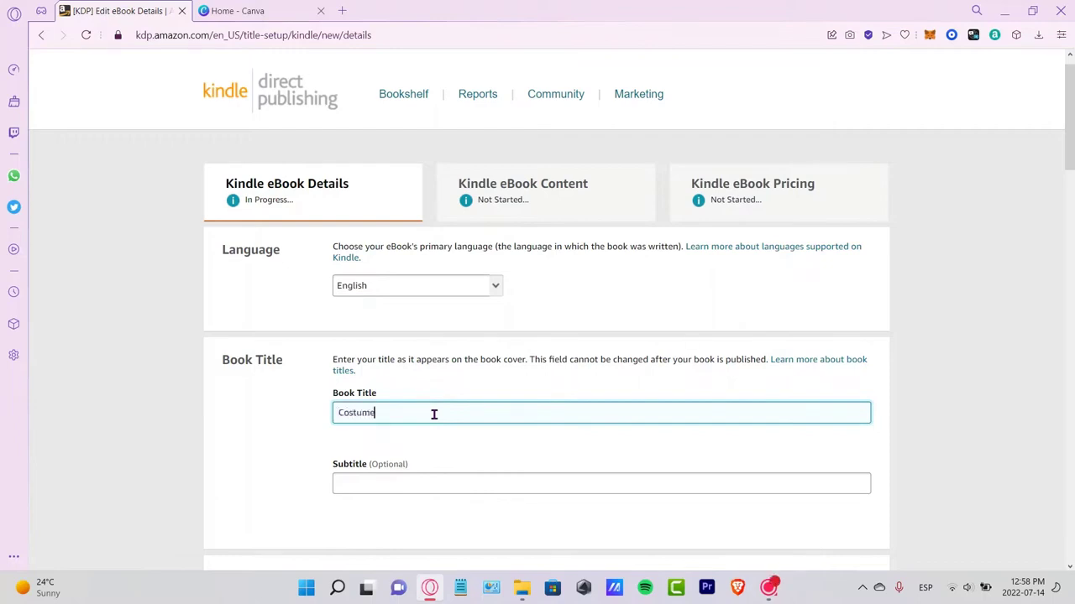
text(Costume)
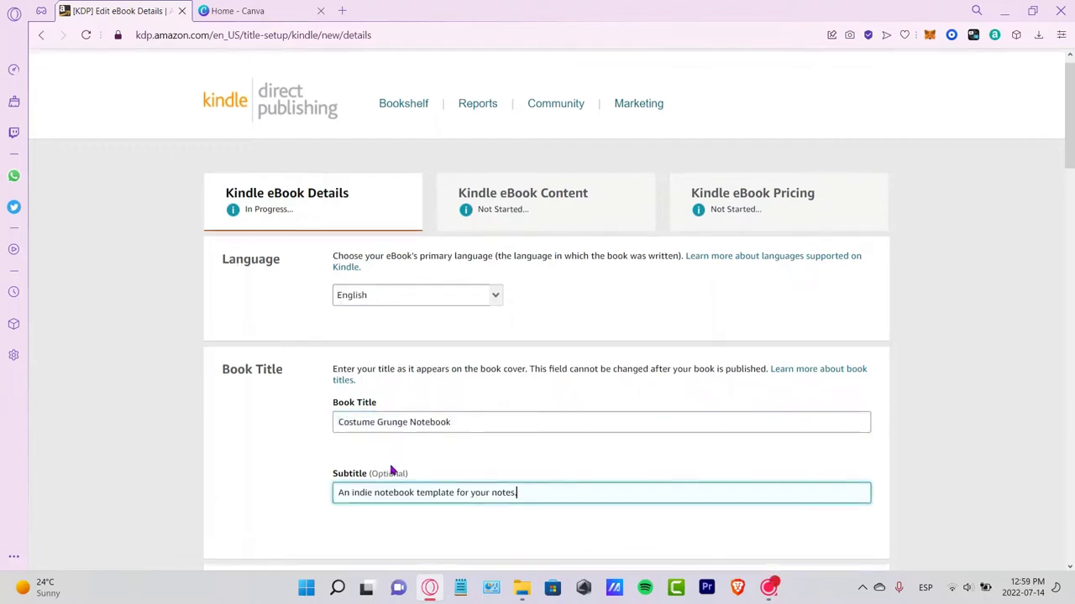
- Fill in the primary author's first and last name, leaving the series details and edition number empty
scroll(390, 479, down, 2)
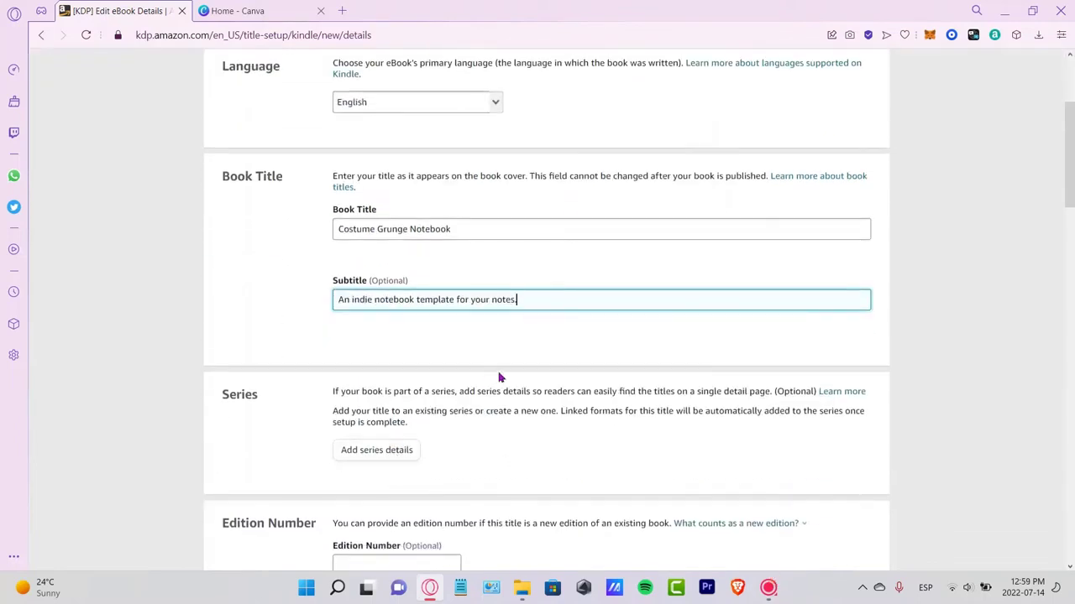
scroll(499, 377, down, 2)
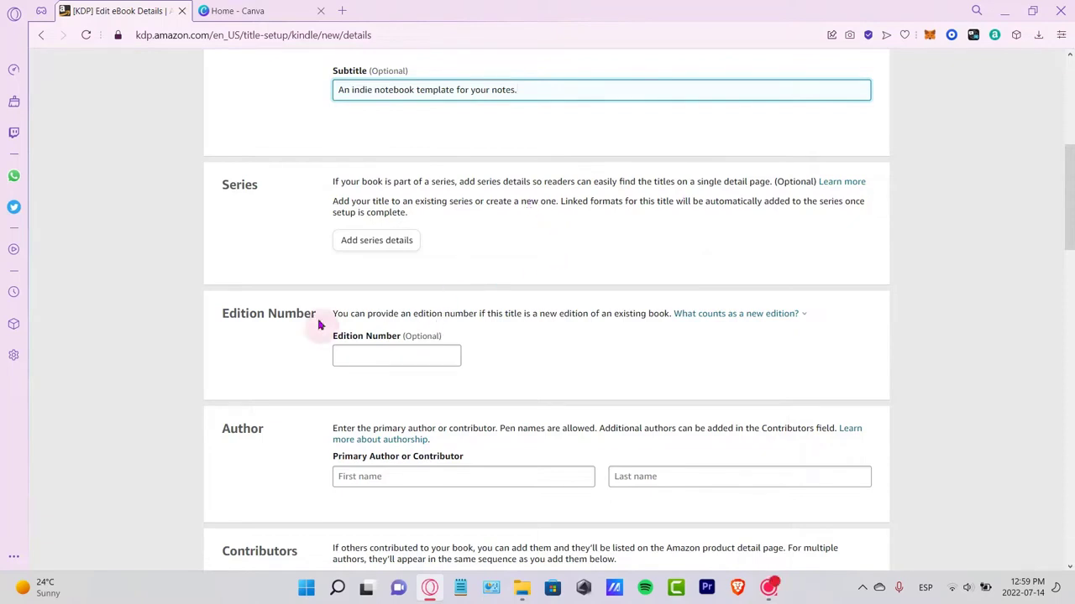
click(638, 357)
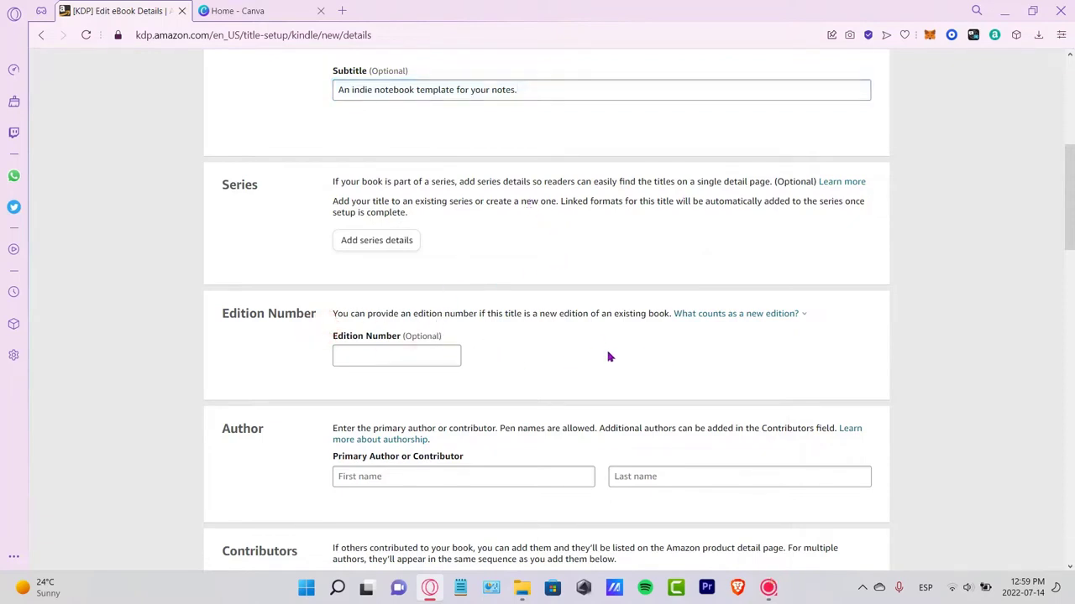
scroll(609, 357, down, 3)
click(456, 266)
text(Stephen)
click(828, 266)
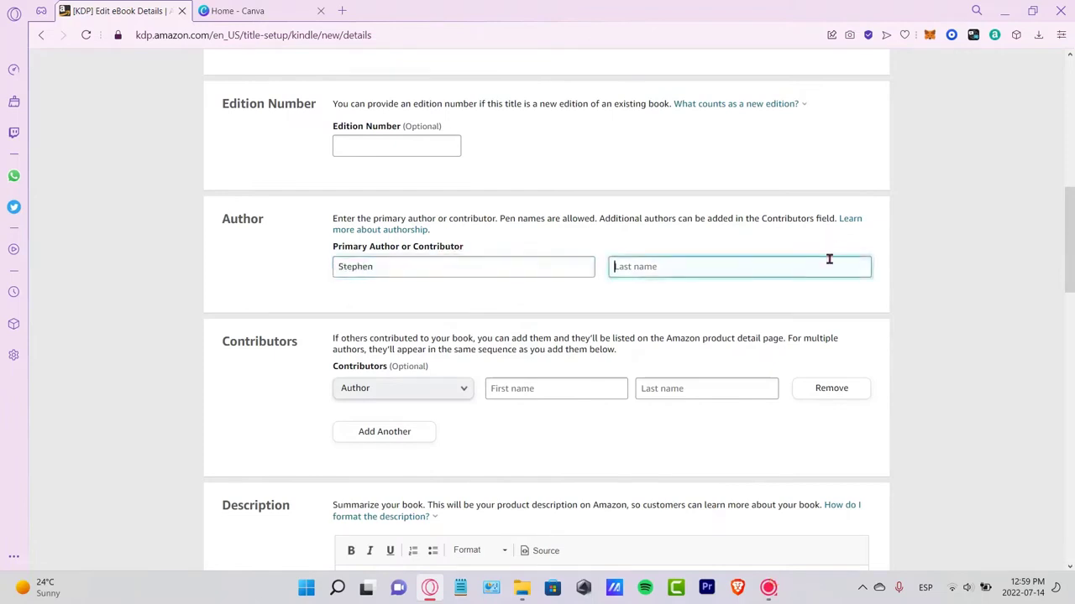
- Complete the remaining eBook details, with ages 9 to 18+, US grades 2nd to 12th and immediate release, and save and continue to the content
scroll(776, 312, down, 3)
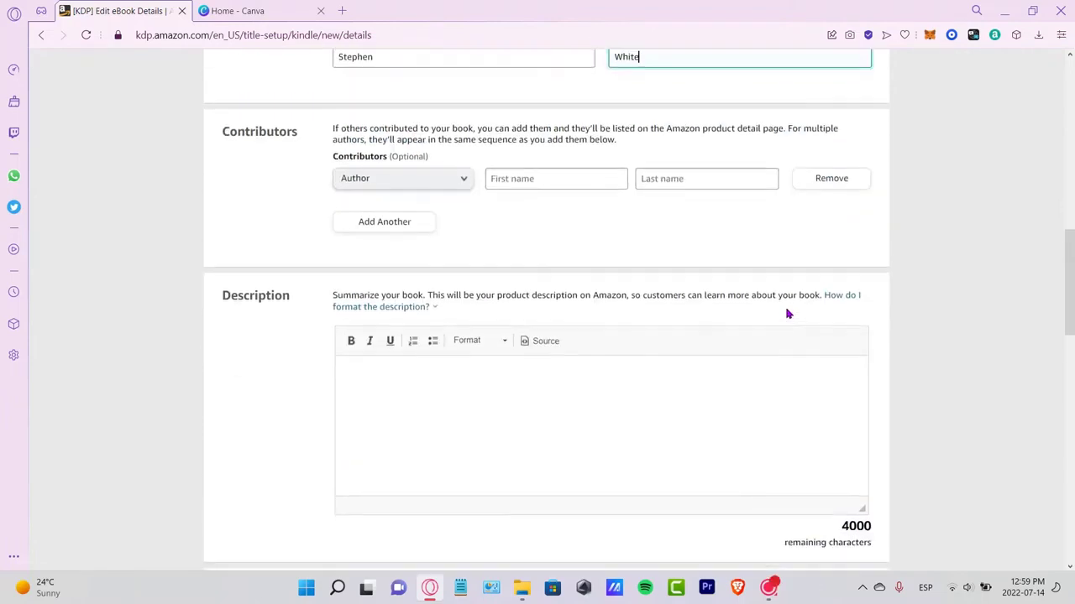
click(619, 373)
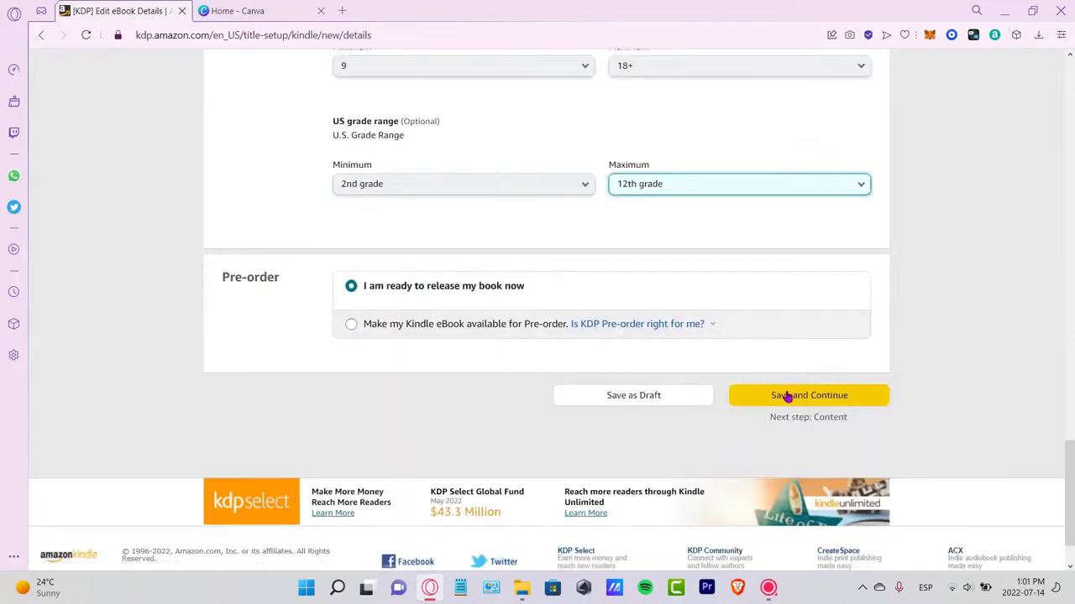
click(789, 396)
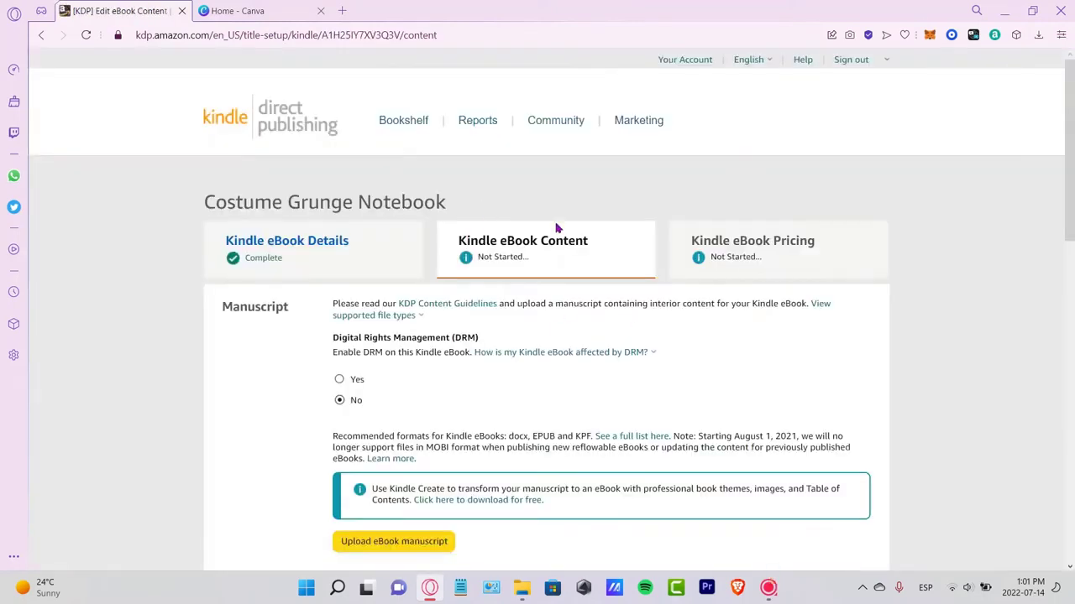
- Review the manuscript and cover options of the eBook content, and examine the cover specifications in the cover guidelines
drag(502, 240, 583, 241)
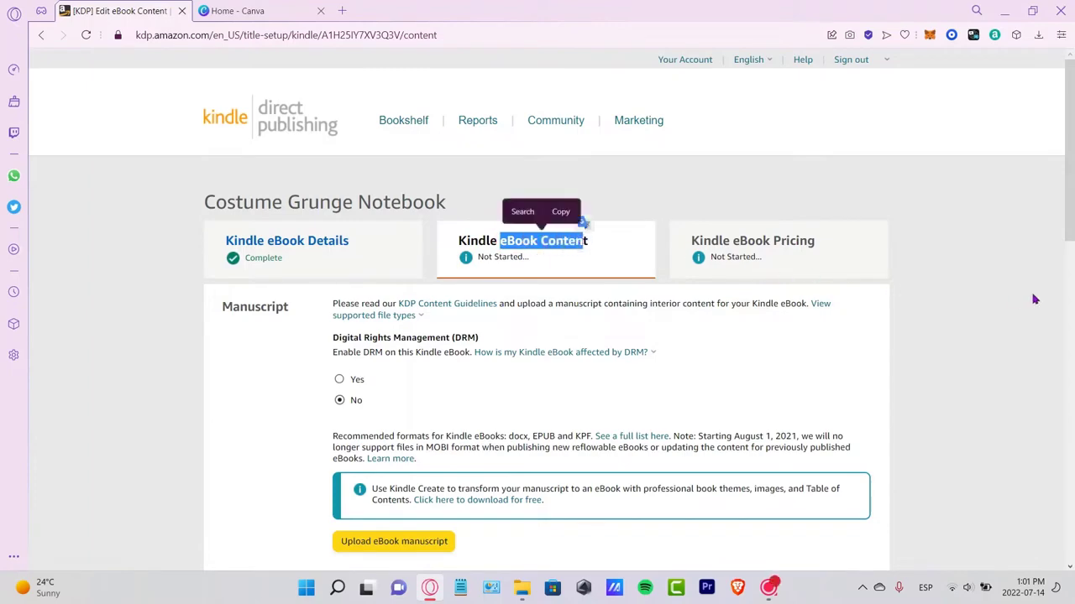
scroll(924, 311, down, 2)
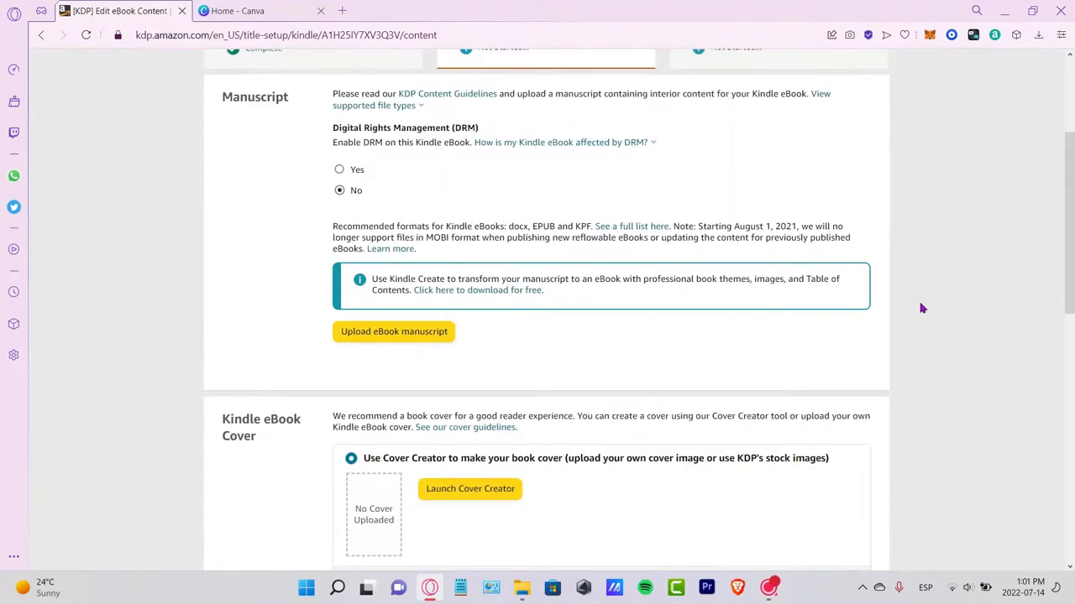
scroll(922, 309, down, 2)
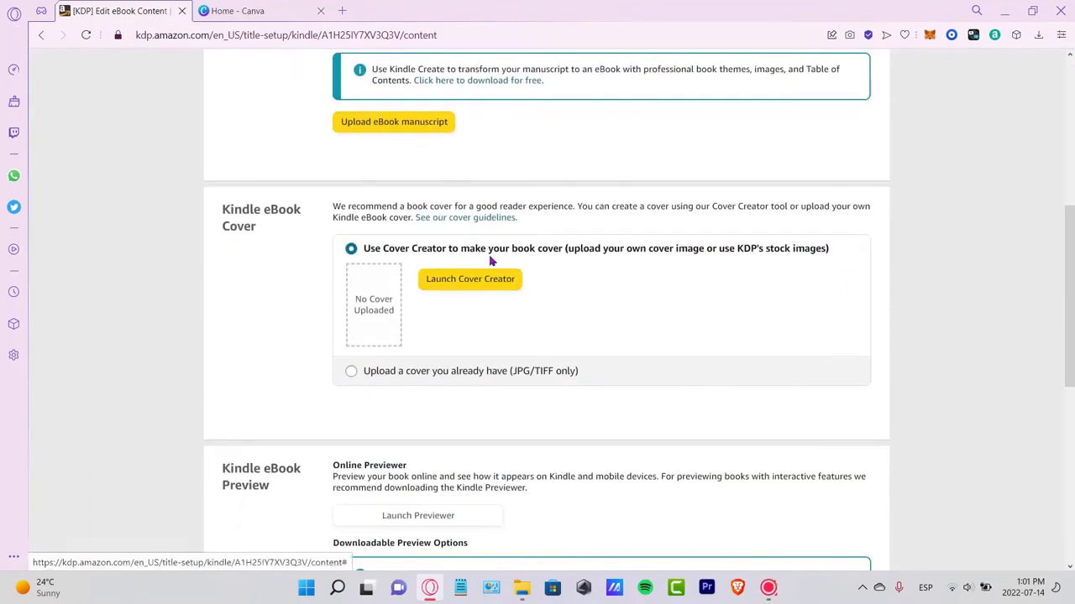
drag(431, 328, 540, 283)
click(546, 286)
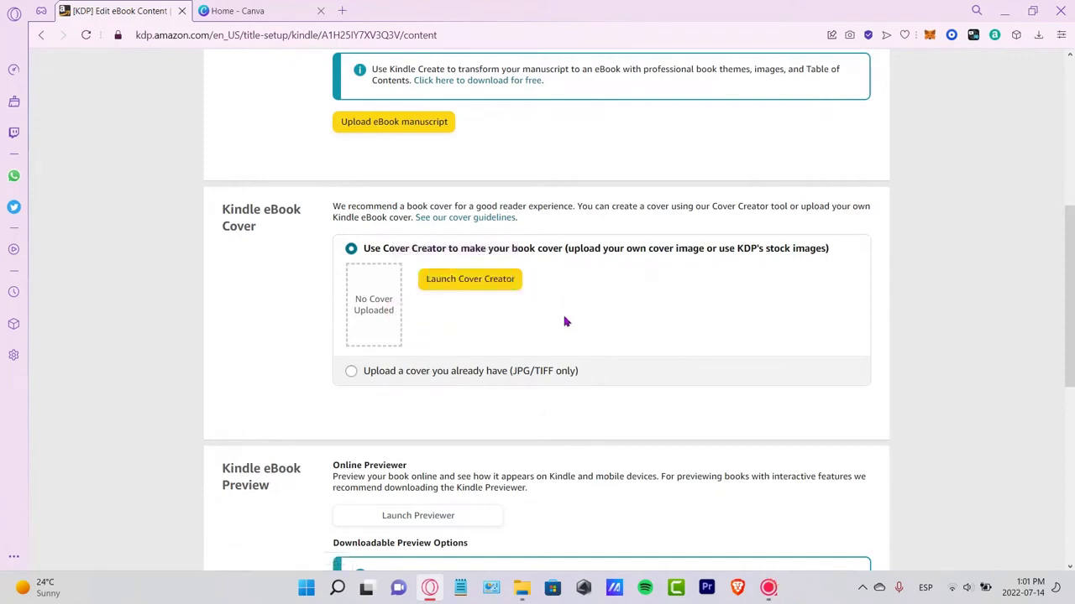
click(508, 220)
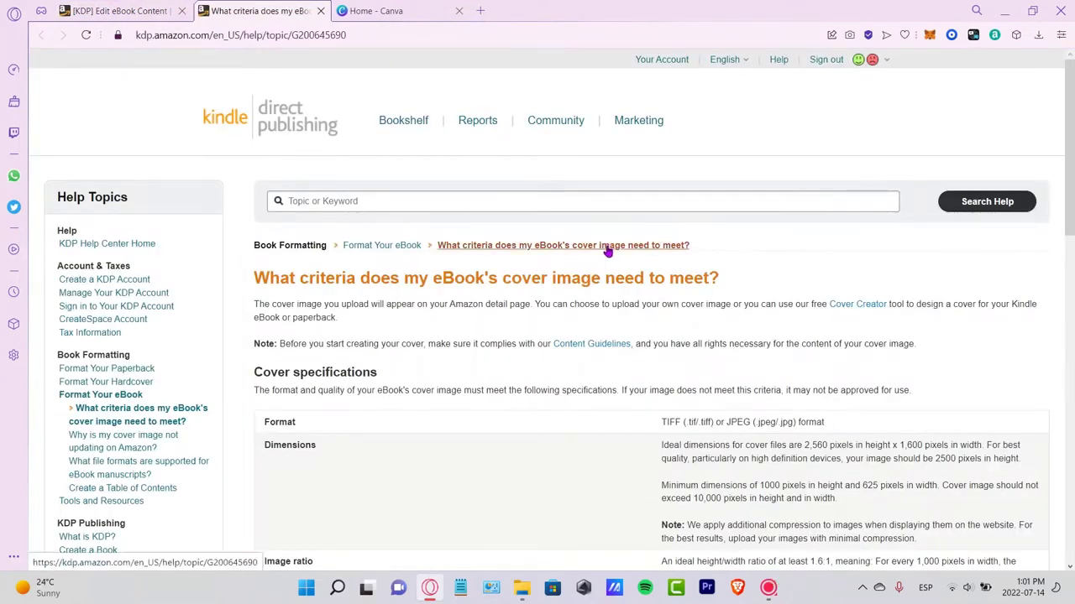
scroll(453, 243, down, 3)
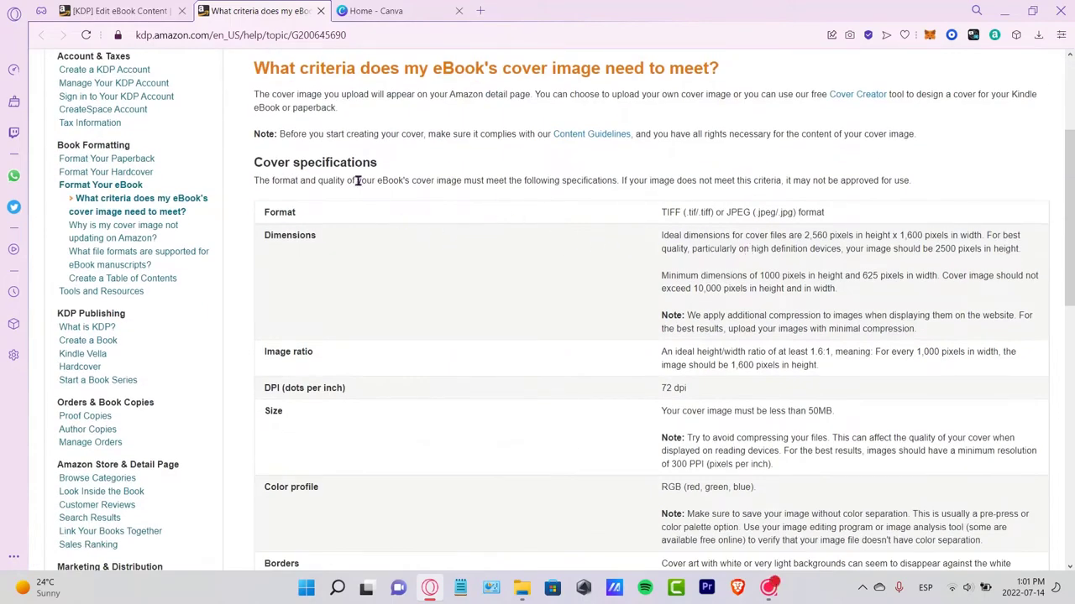
drag(395, 171, 255, 165)
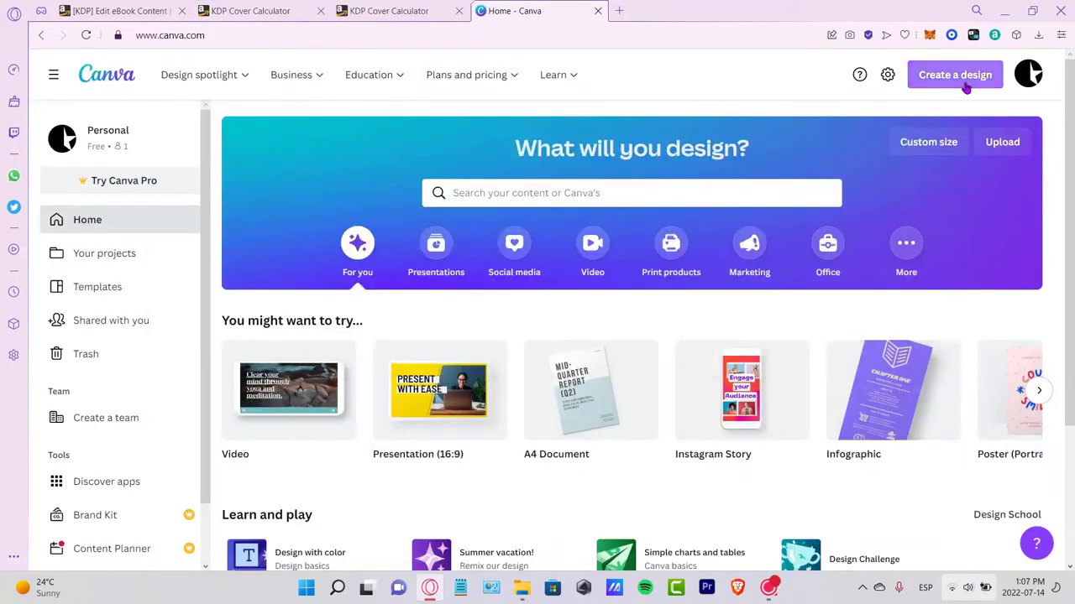
- Start a custom-size design in Canva with width 12.949 and the full cover height 9.917 copied from the KDP Cover Calculator
click(942, 145)
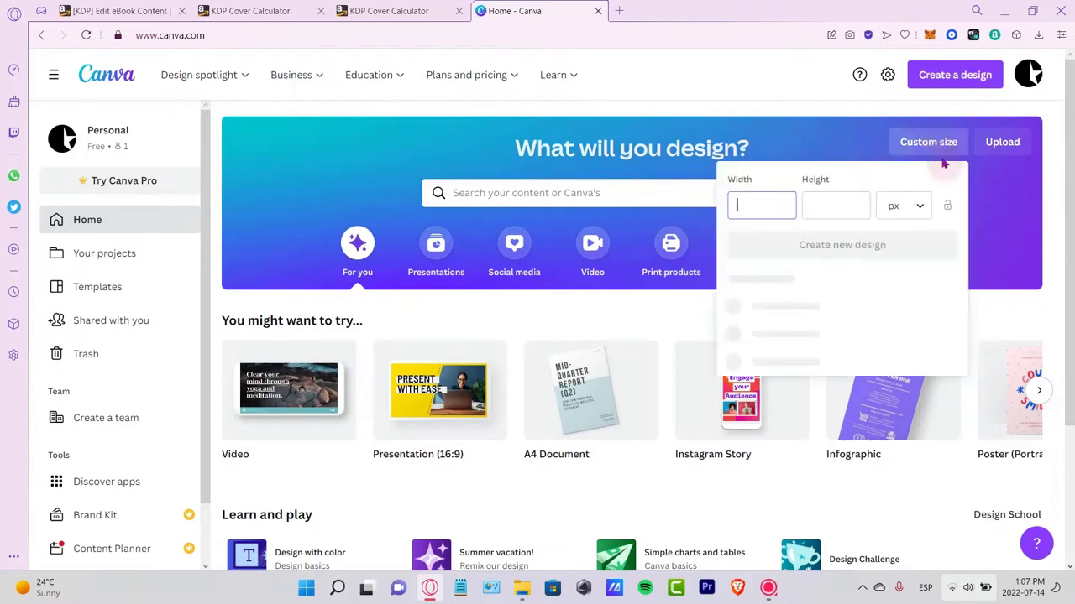
text(12.949)
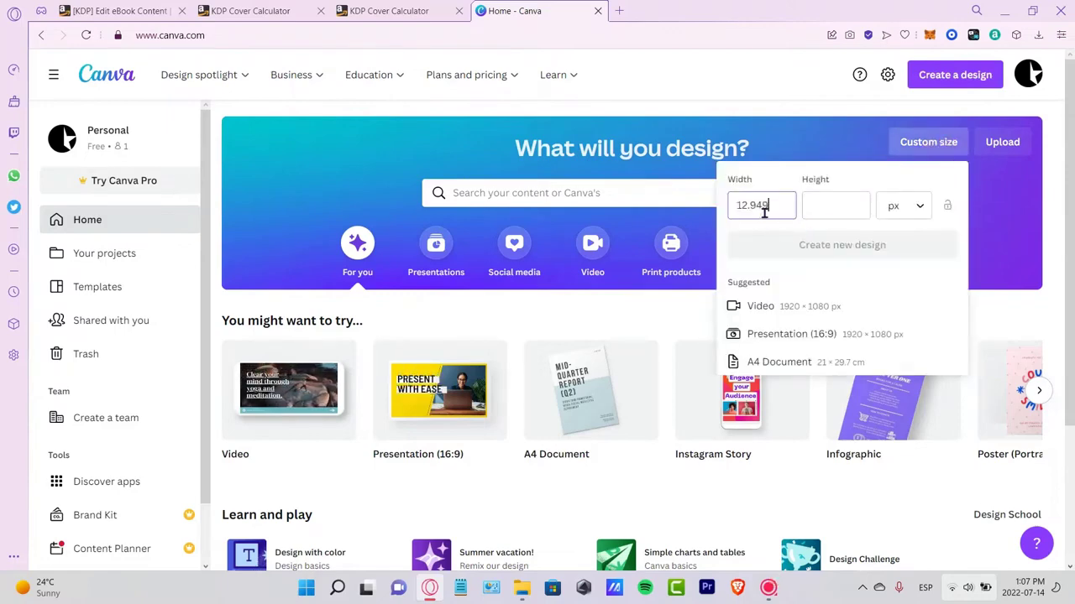
click(94, 8)
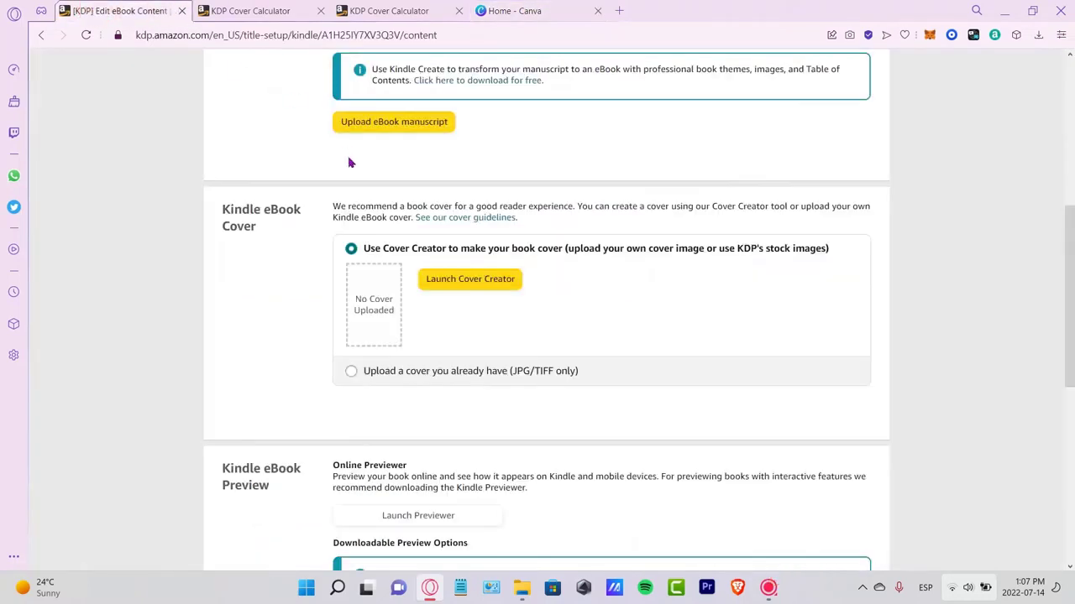
click(252, 10)
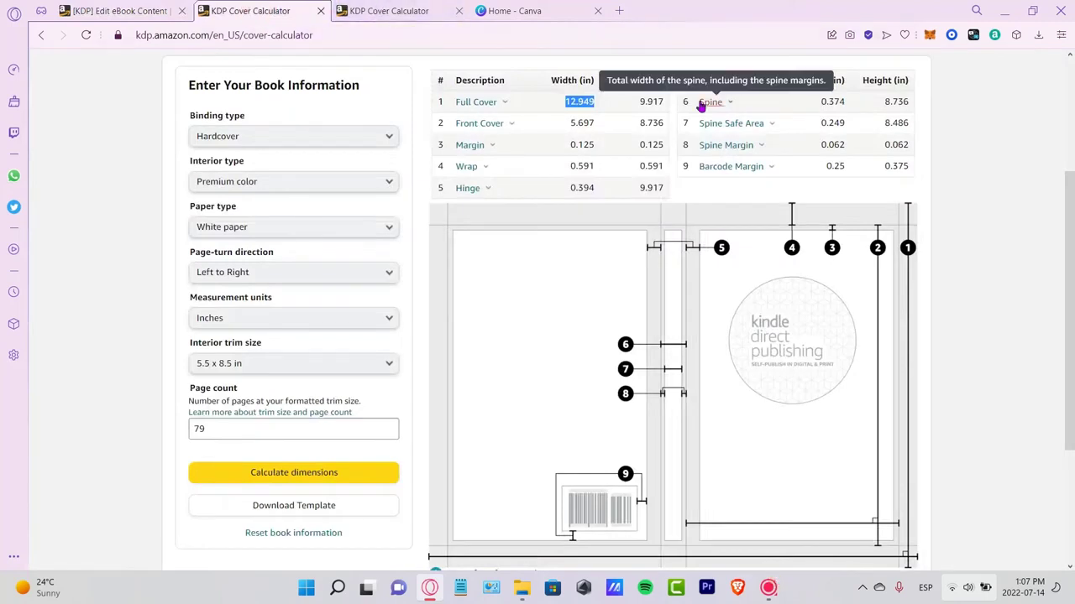
drag(668, 105, 643, 104)
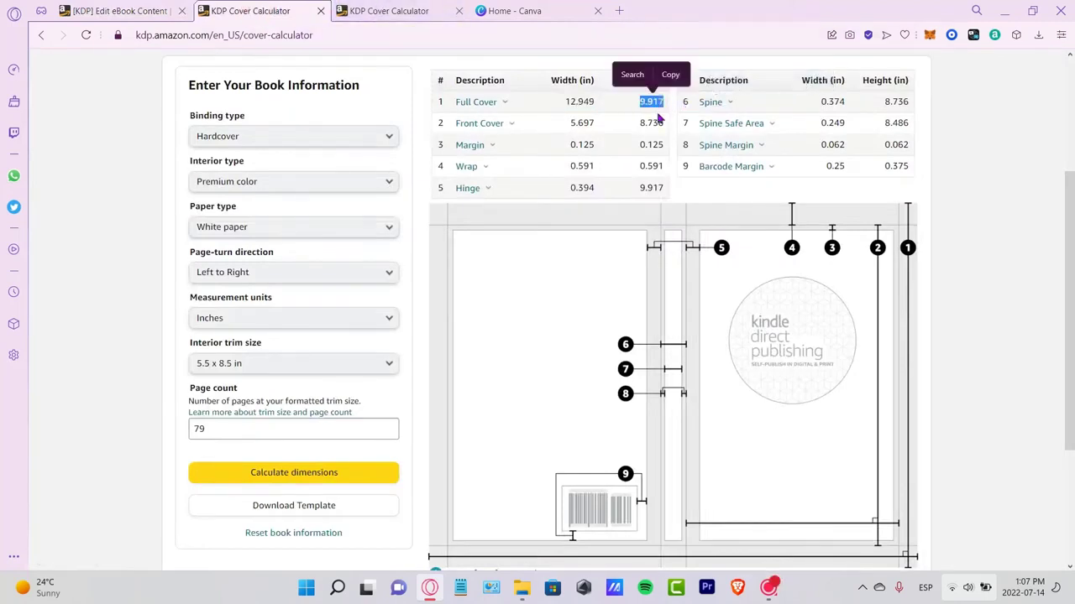
click(672, 72)
click(514, 10)
click(844, 199)
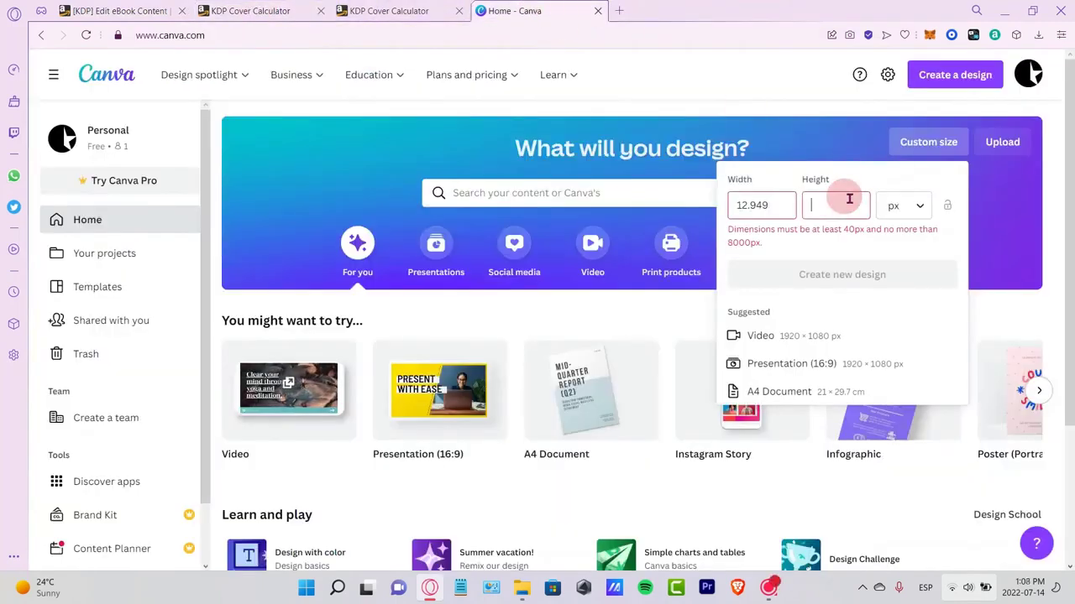
key(ctrl+v)
- Switch the custom size units to inches, re-enter 12.949 by 9.917, and create the new design
click(895, 205)
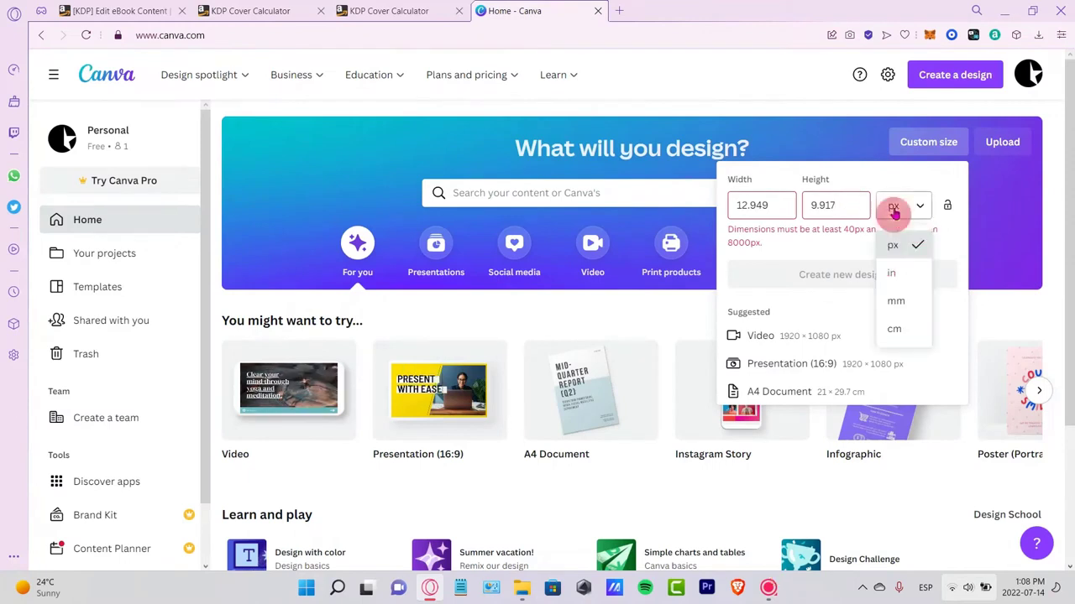
click(892, 273)
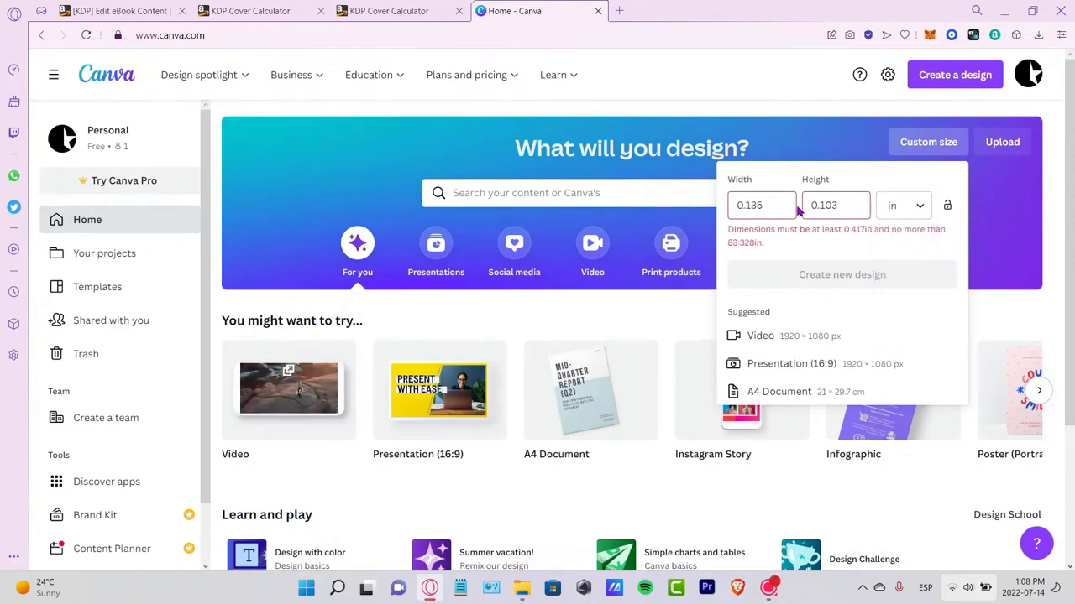
double_click(828, 205)
key(ctrl+v)
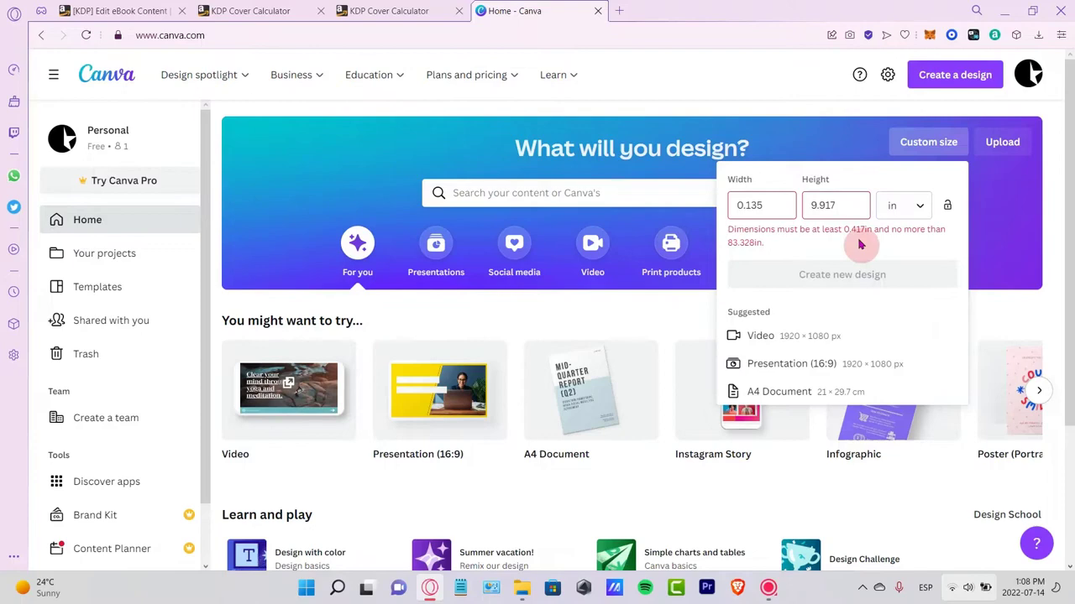
click(151, 6)
click(513, 10)
double_click(756, 205)
text(12.949)
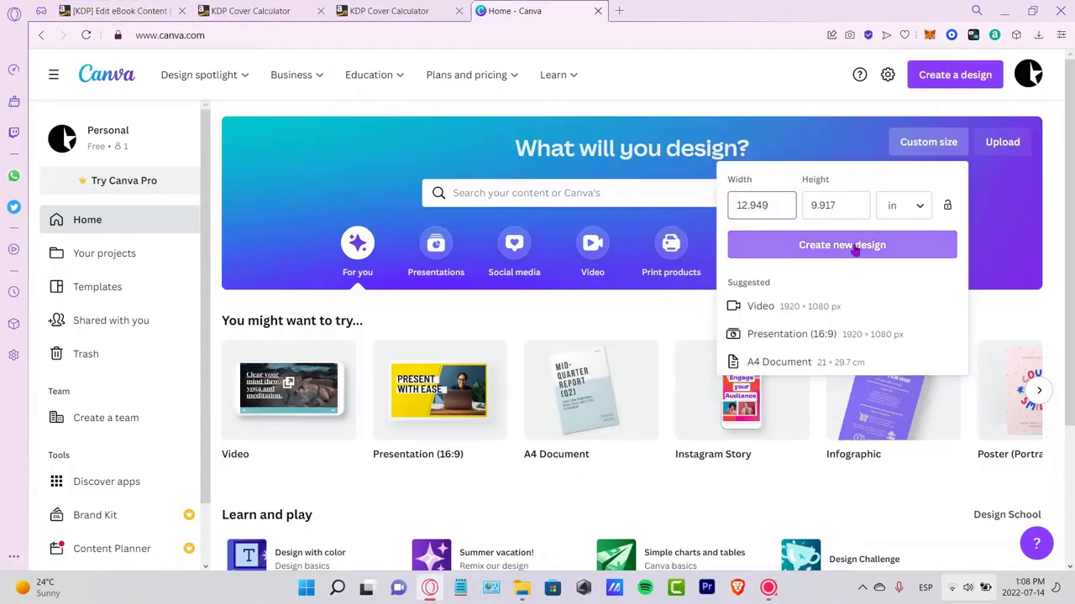
click(853, 246)
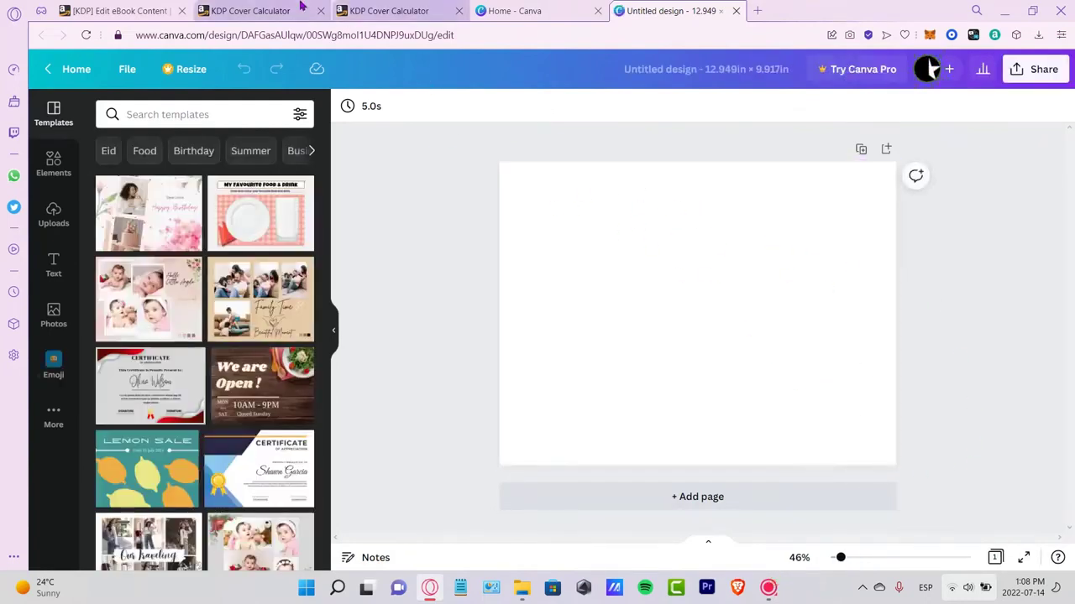
- Download the hardcover template from the KDP Cover Calculator and open the downloaded archive
click(299, 11)
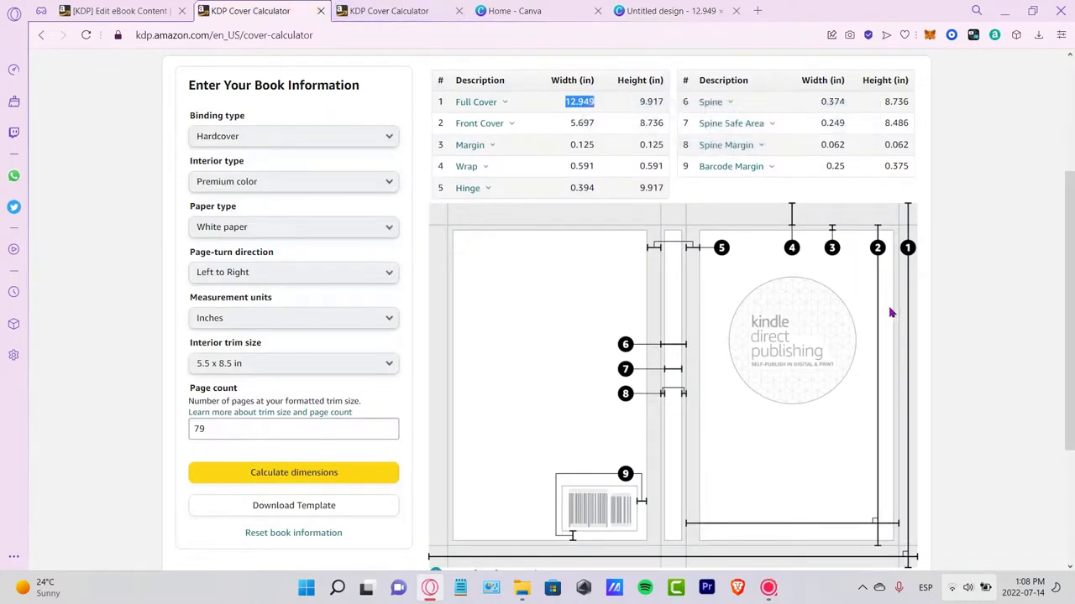
click(316, 510)
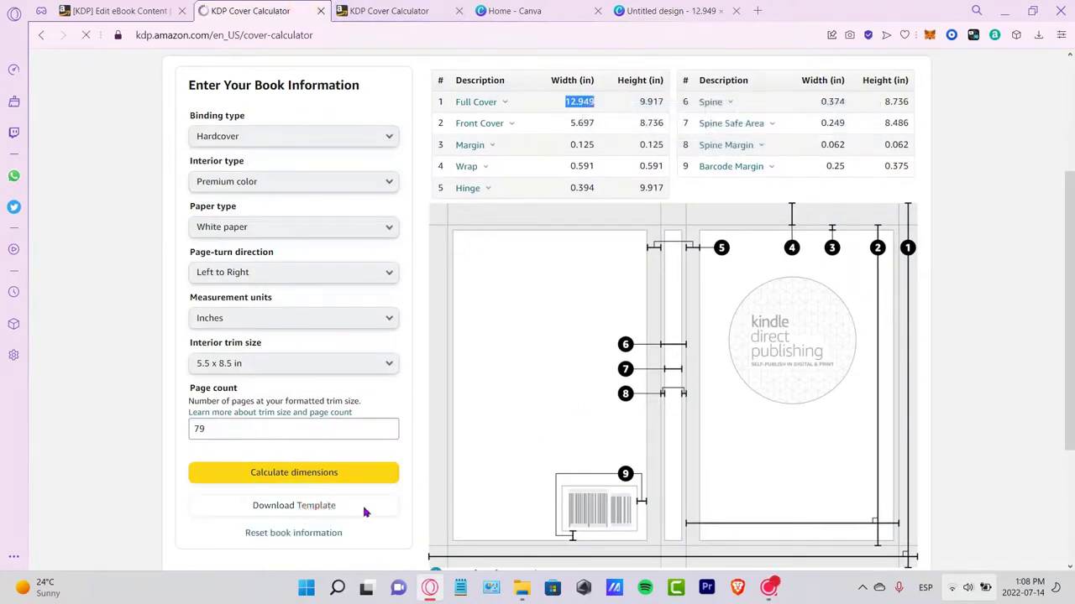
click(669, 10)
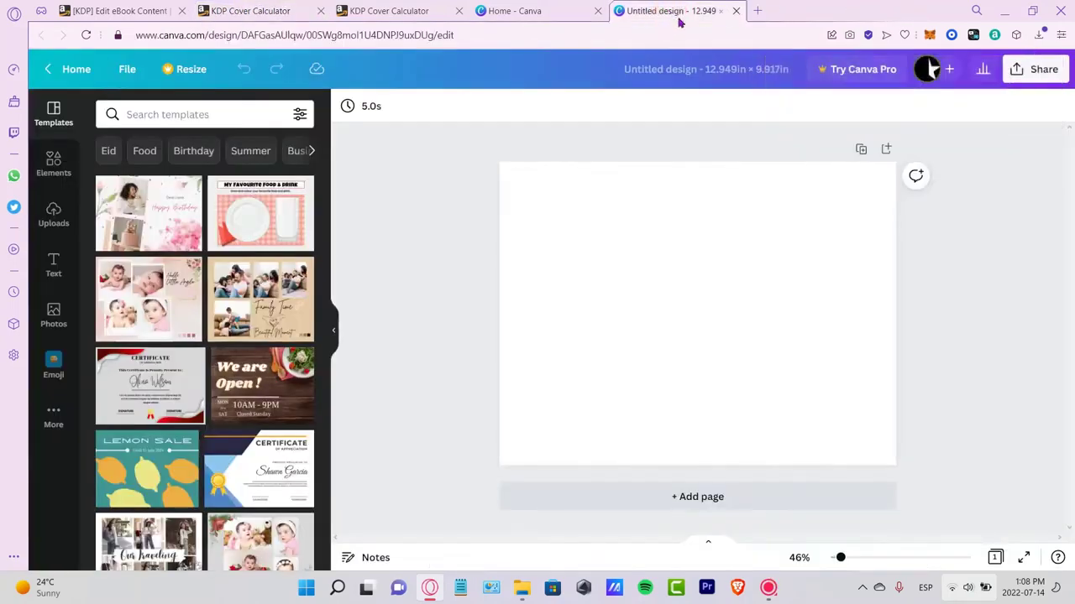
click(1039, 34)
click(1045, 129)
double_click(245, 149)
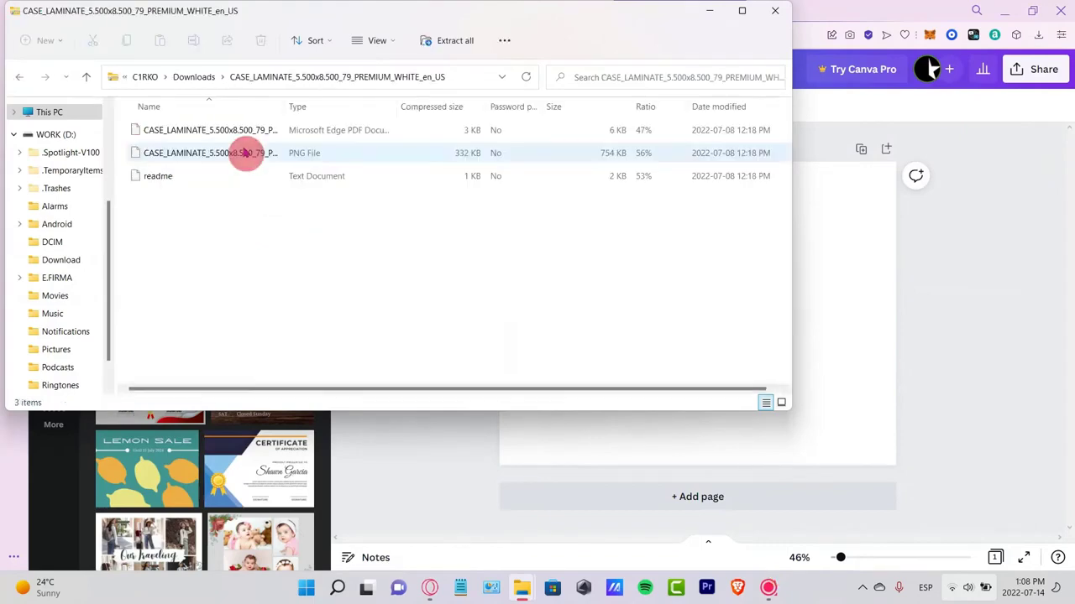
- Try to add the PNG cover template to the Canva design straight from the downloaded archive
click(220, 157)
drag(220, 158, 848, 252)
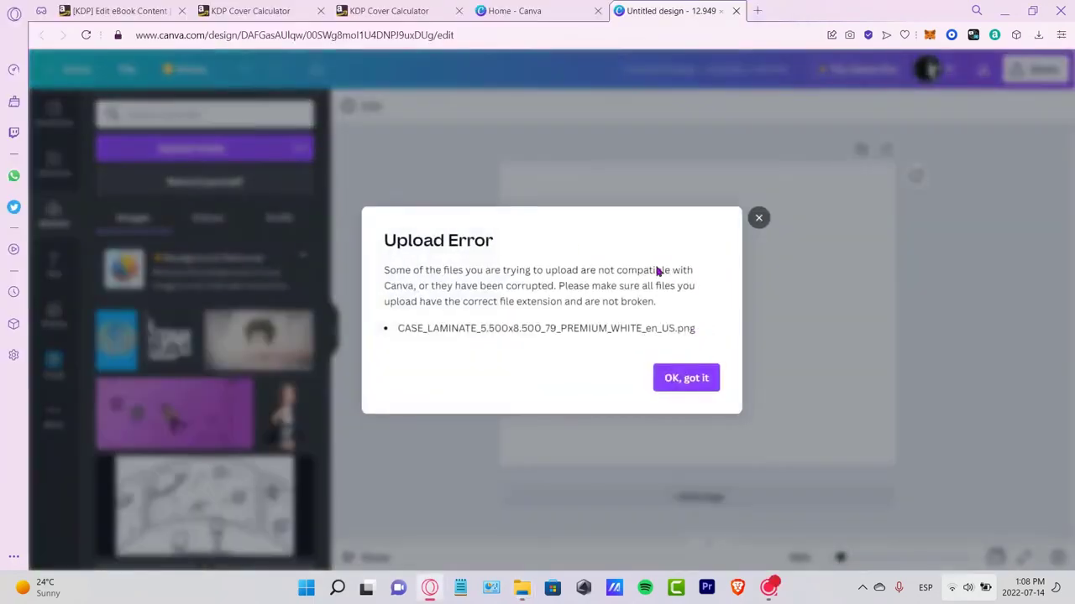
click(692, 383)
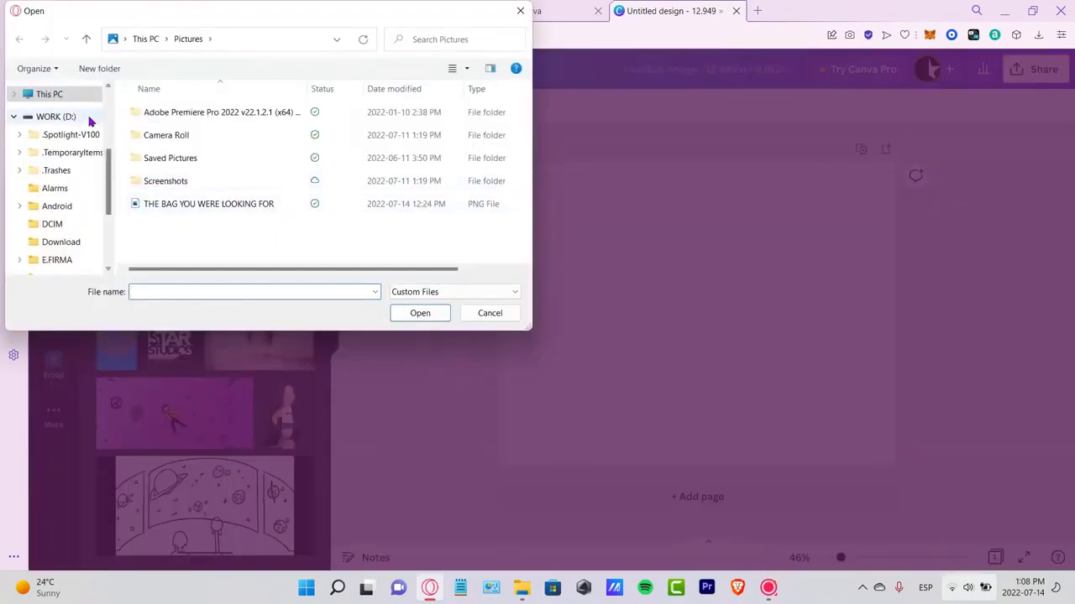
- Upload the cover template image from the computer and place it on the blank page
scroll(81, 138, up, 3)
click(61, 90)
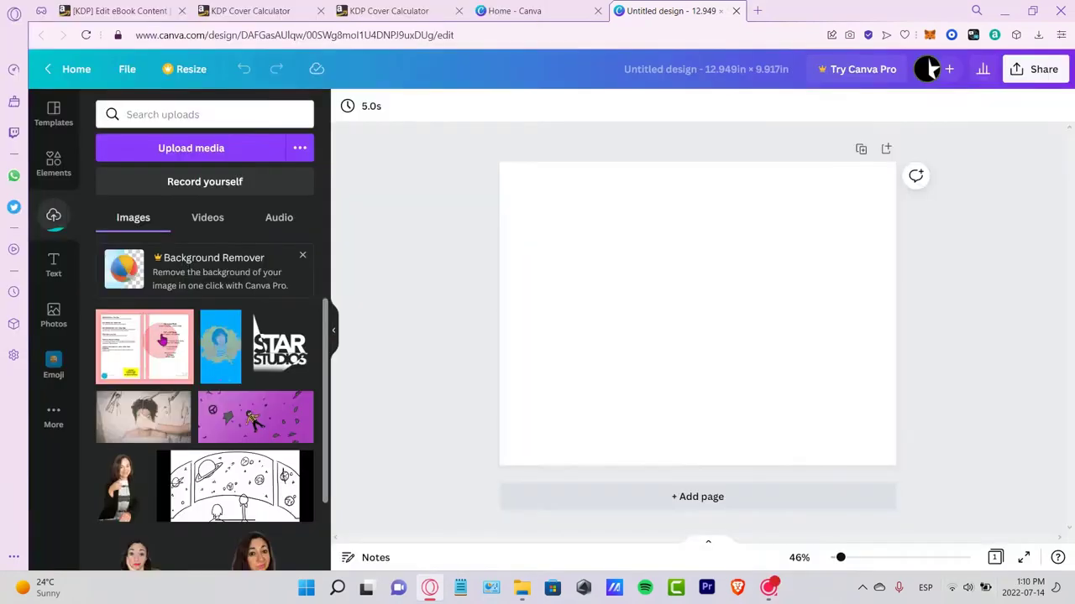
click(162, 340)
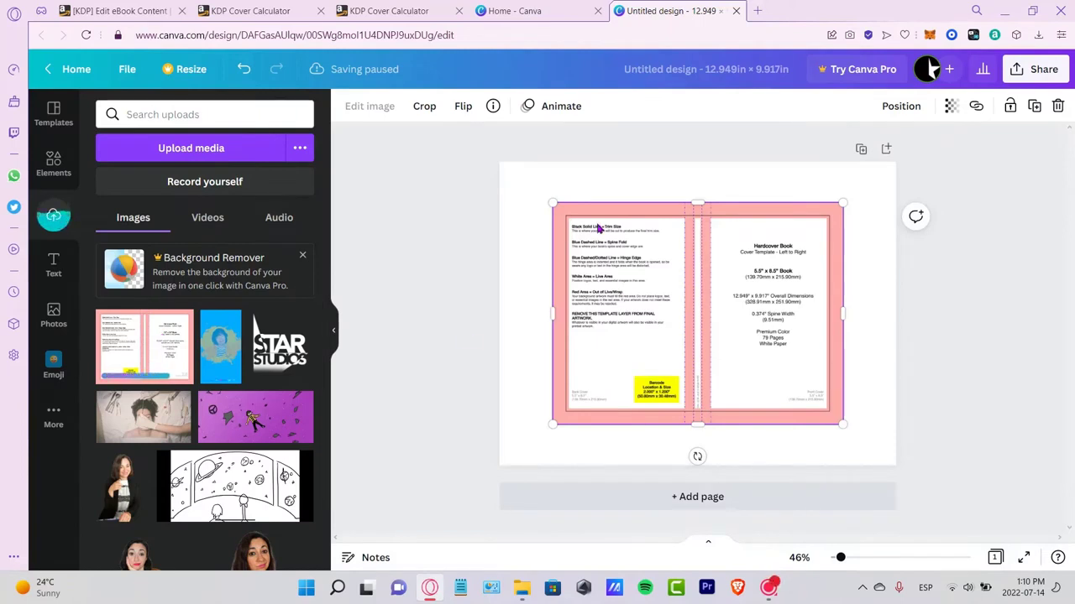
- Align the template image with the page's upper-left corner and enlarge it proportionally to cover the whole page
drag(656, 309, 603, 255)
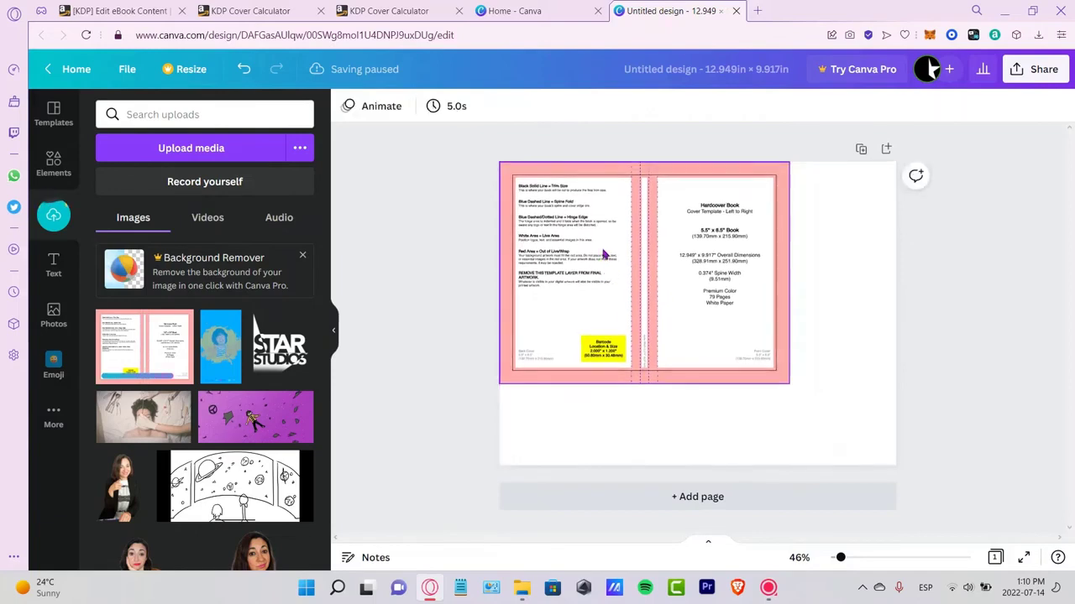
click(650, 286)
drag(788, 383, 898, 460)
click(946, 411)
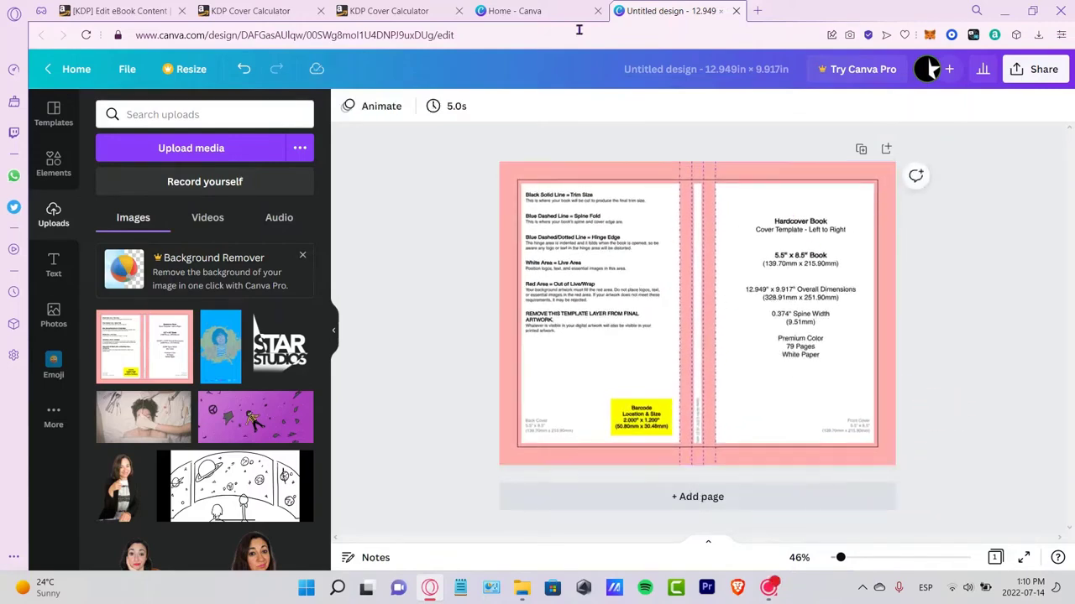
- Compare the hardcover and paperback dimensions in the two KDP Cover Calculator pages and return to the Canva design
click(250, 10)
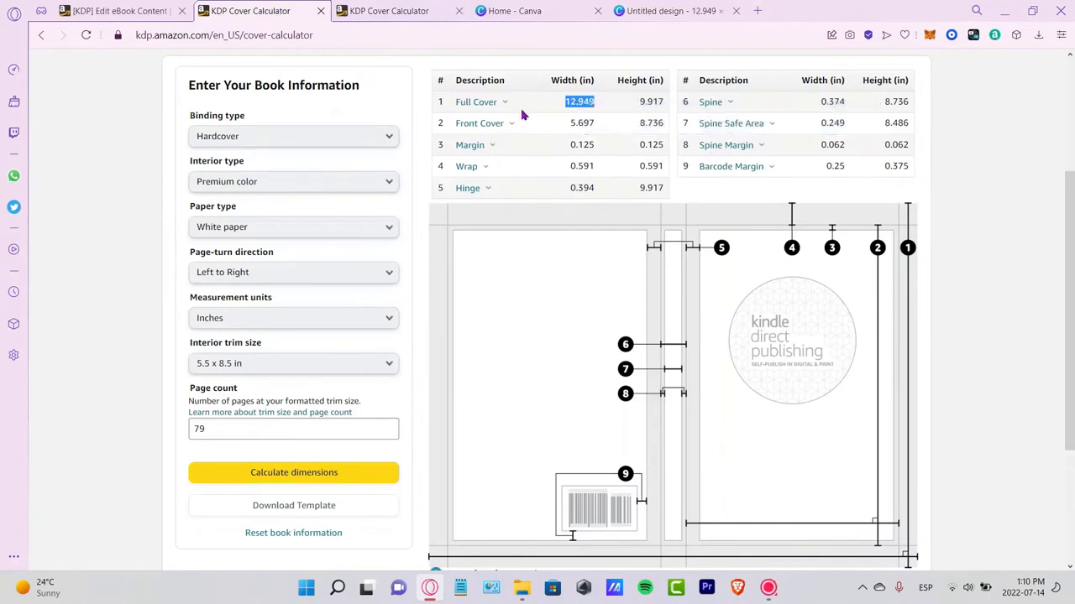
click(398, 8)
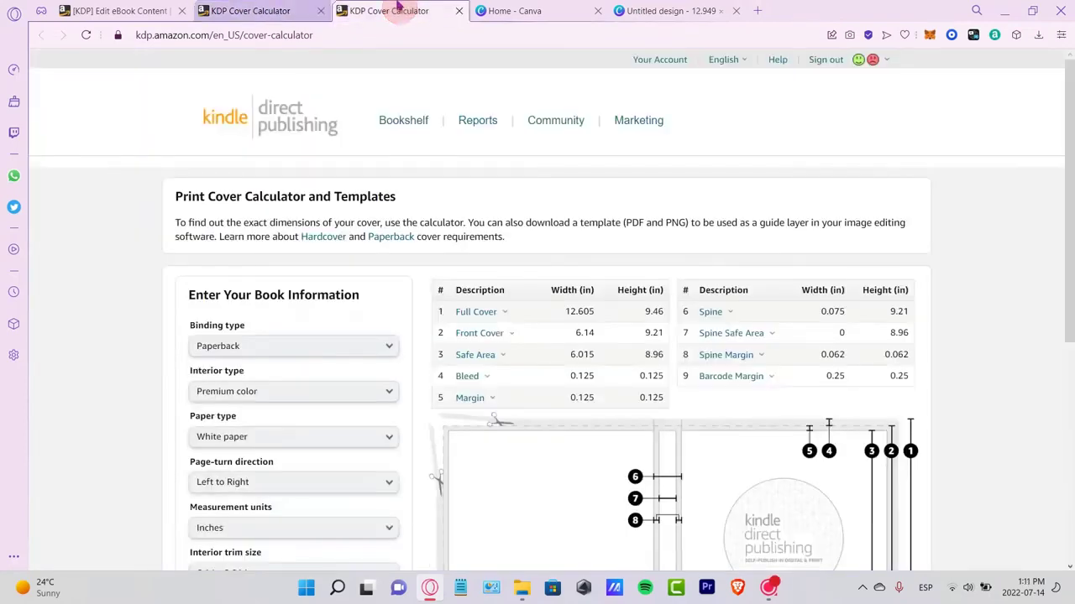
click(515, 10)
click(668, 10)
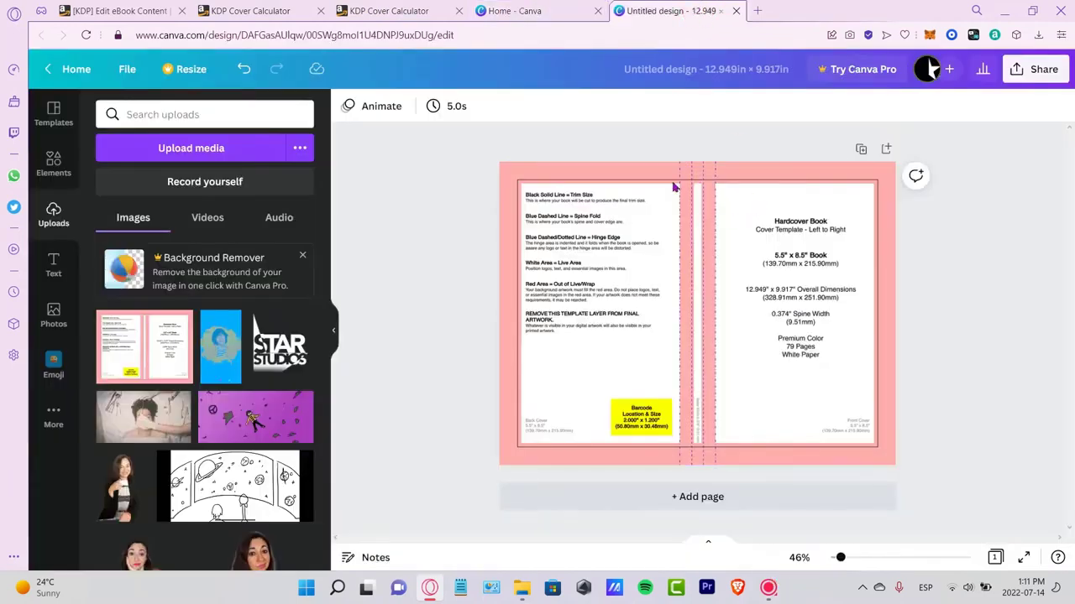
- Lock the cover template image in place and test the lock by selecting across the page
click(335, 331)
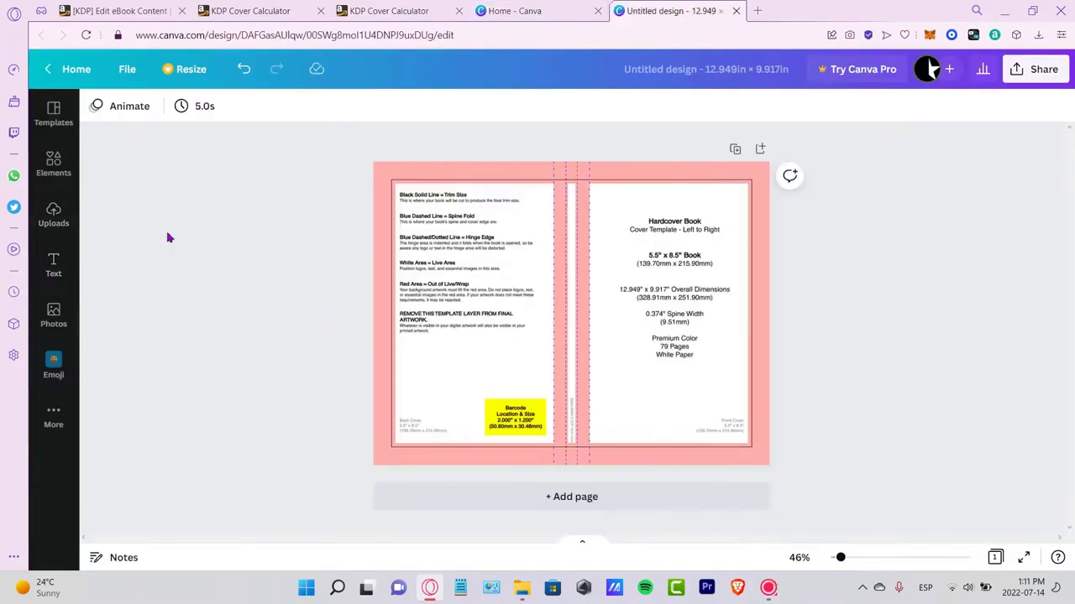
click(763, 271)
right_click(763, 271)
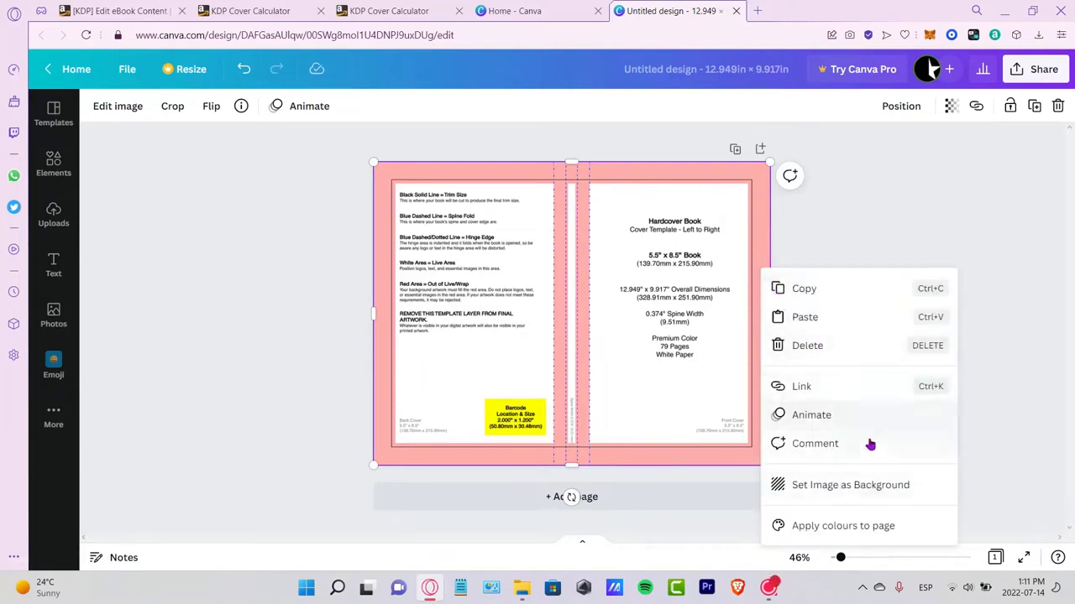
click(1010, 106)
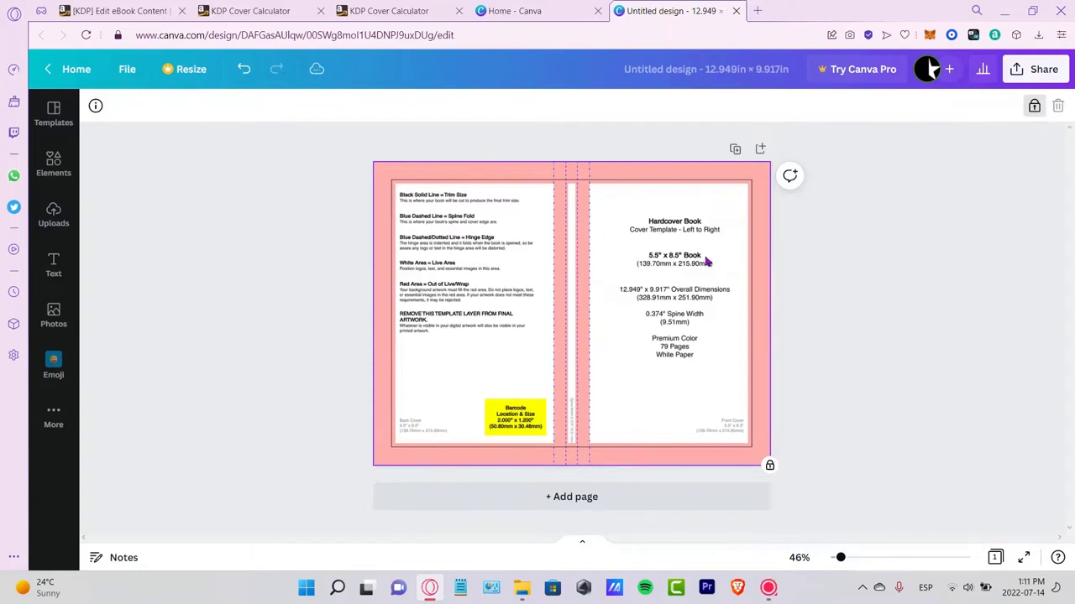
click(899, 285)
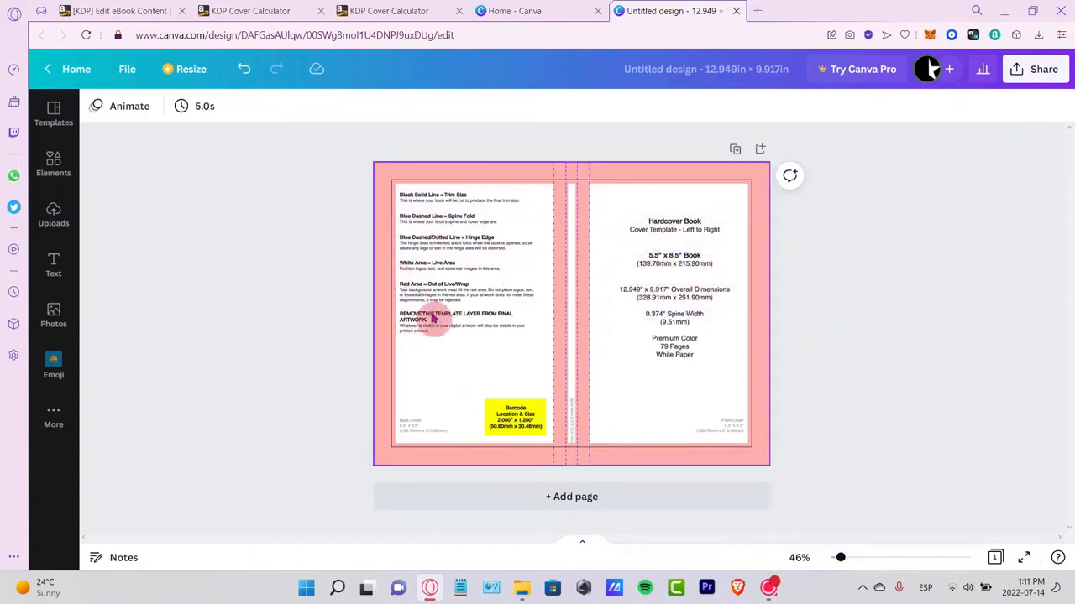
drag(300, 146, 610, 292)
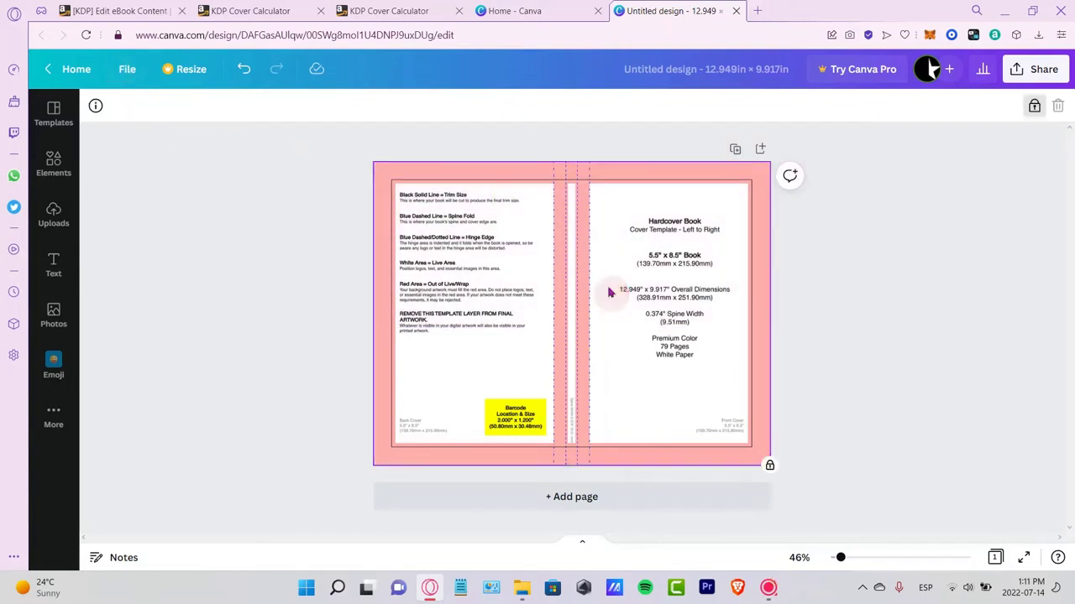
- Unlock the template image to set its transparency to 35, and lock it again
click(744, 256)
click(1033, 107)
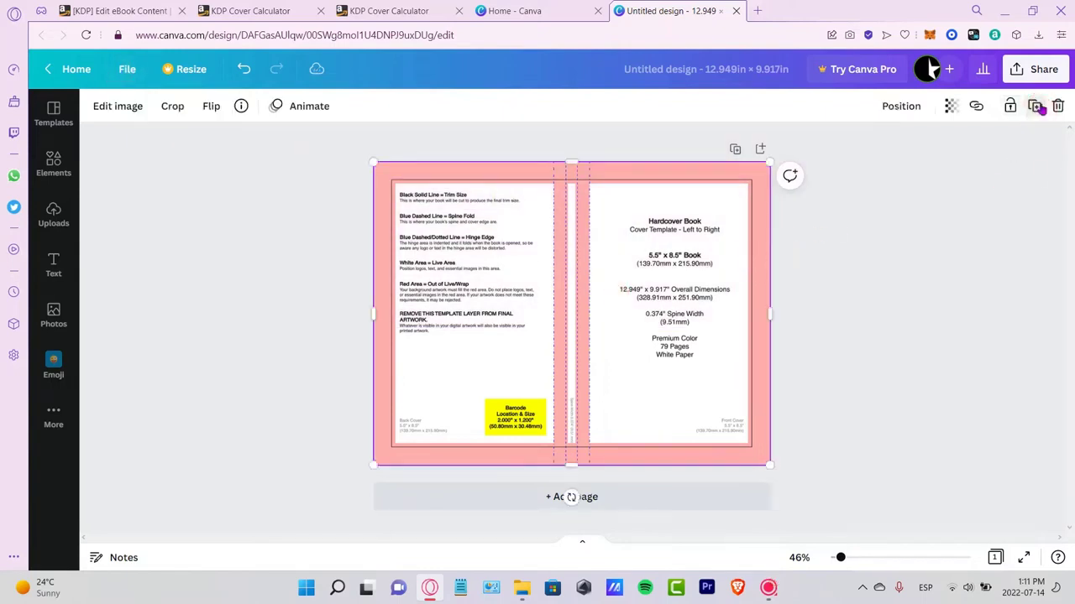
click(950, 107)
drag(935, 166, 878, 181)
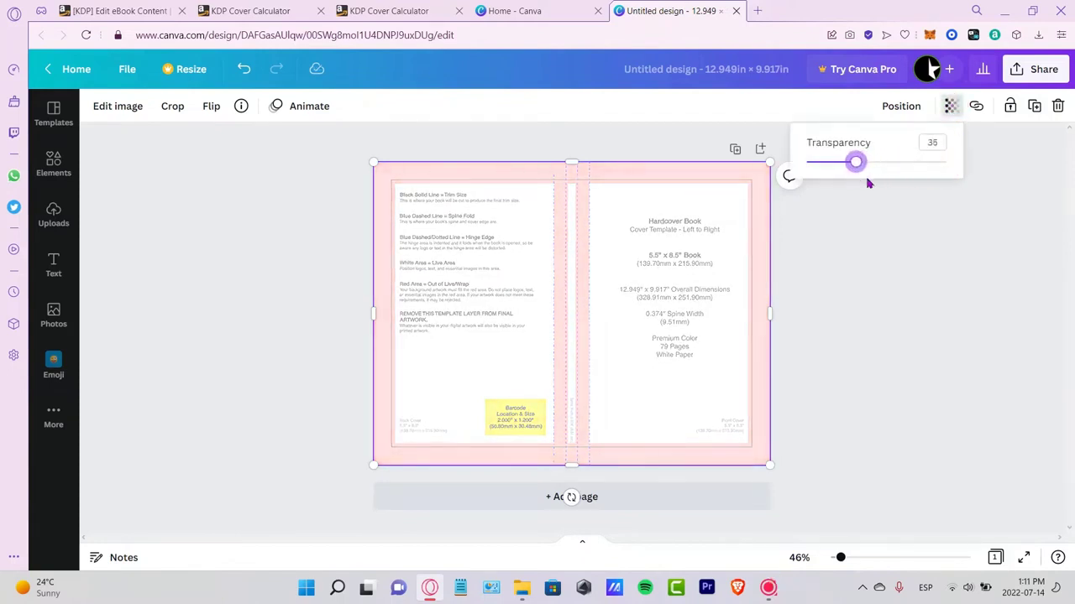
click(1012, 106)
click(859, 292)
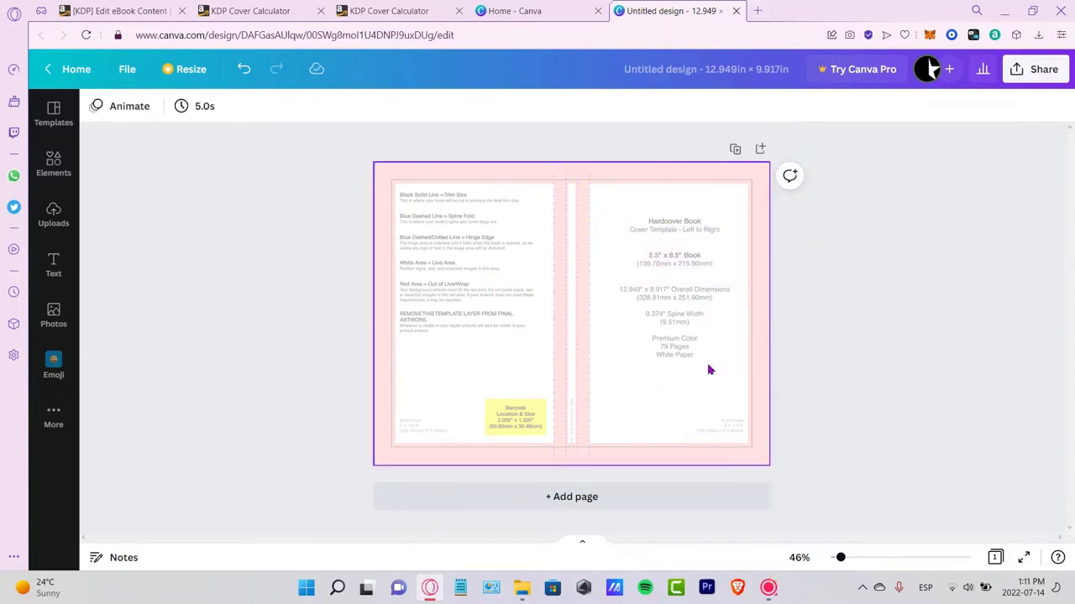
- Search the elements for "rock and roll", add the angry skull graphic and place it, reduced, on the upper half of the front cover
ctrl+scroll(769, 372, up, 3)
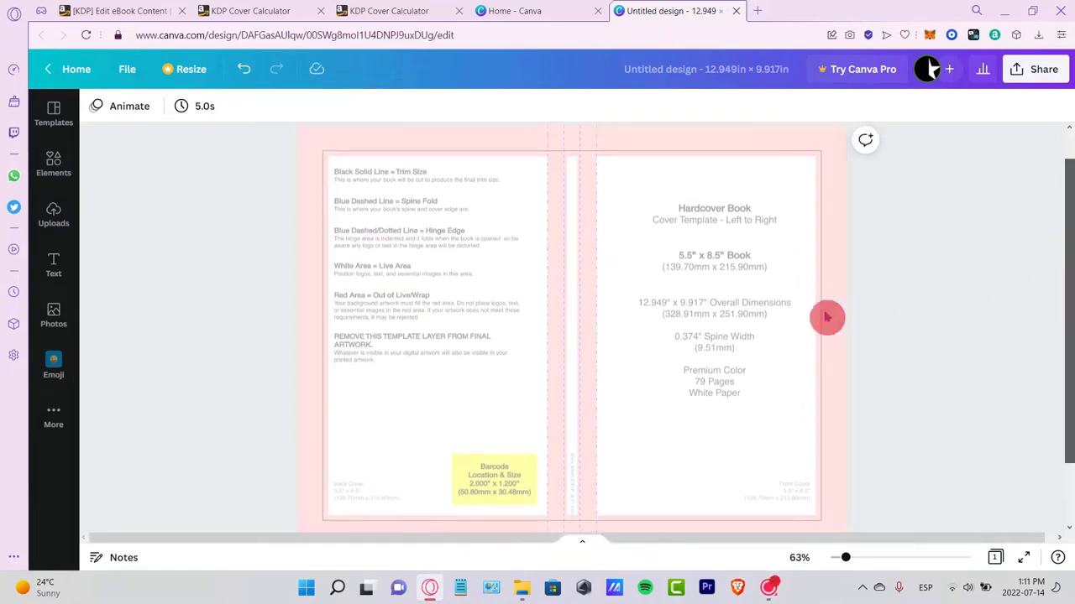
scroll(1071, 227, down, 1)
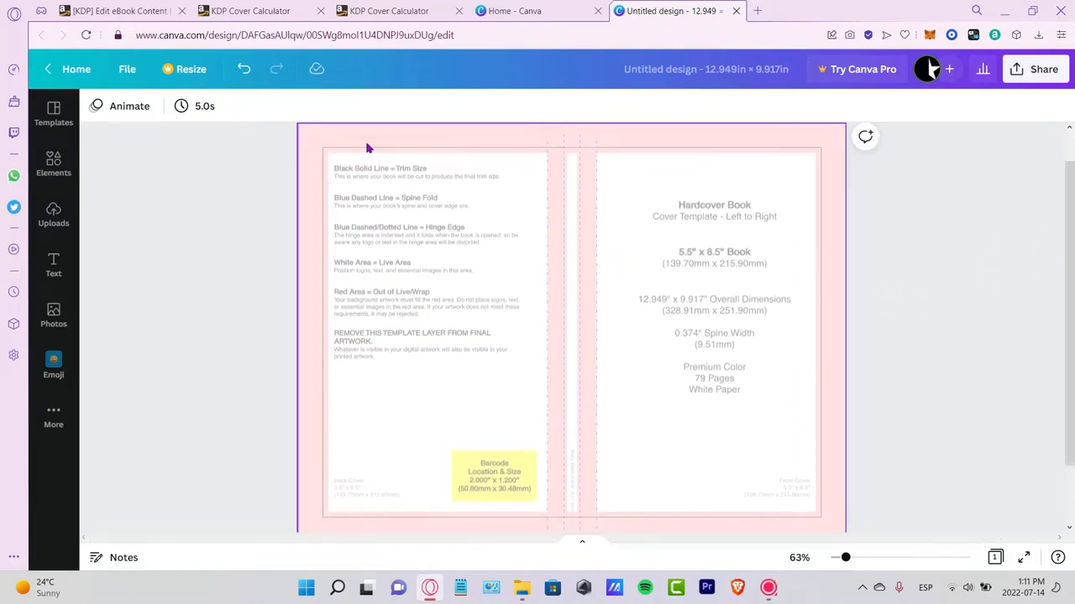
click(54, 162)
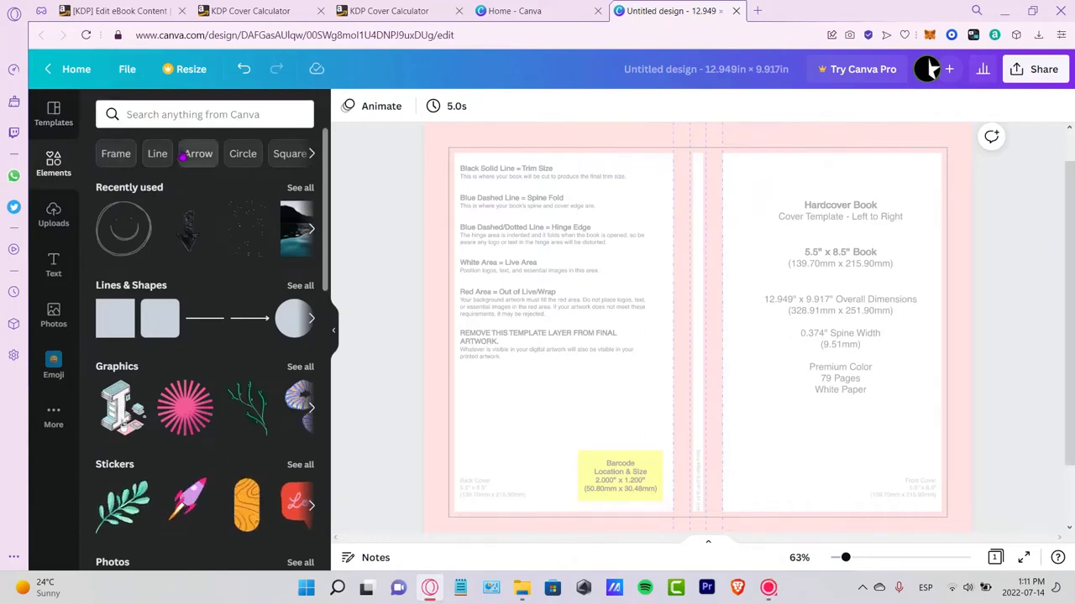
click(54, 317)
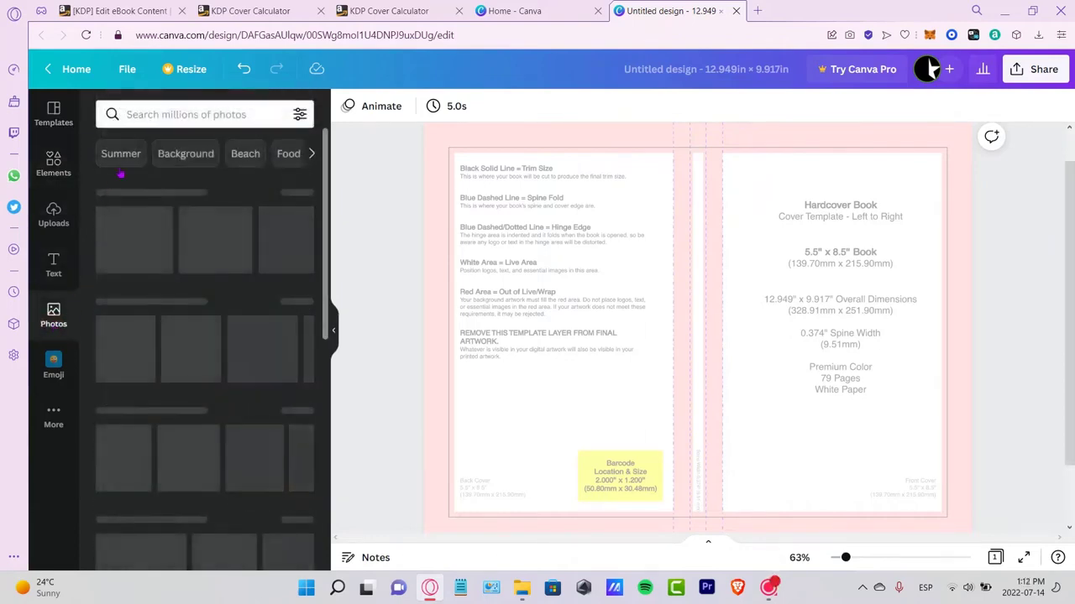
click(208, 112)
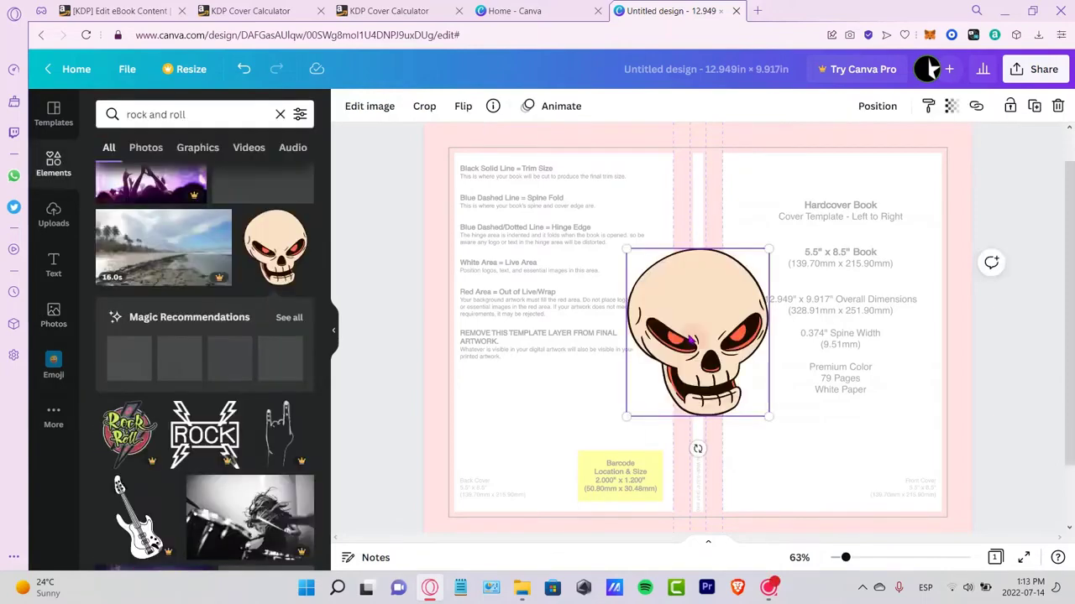
drag(701, 348, 831, 306)
drag(902, 385, 846, 263)
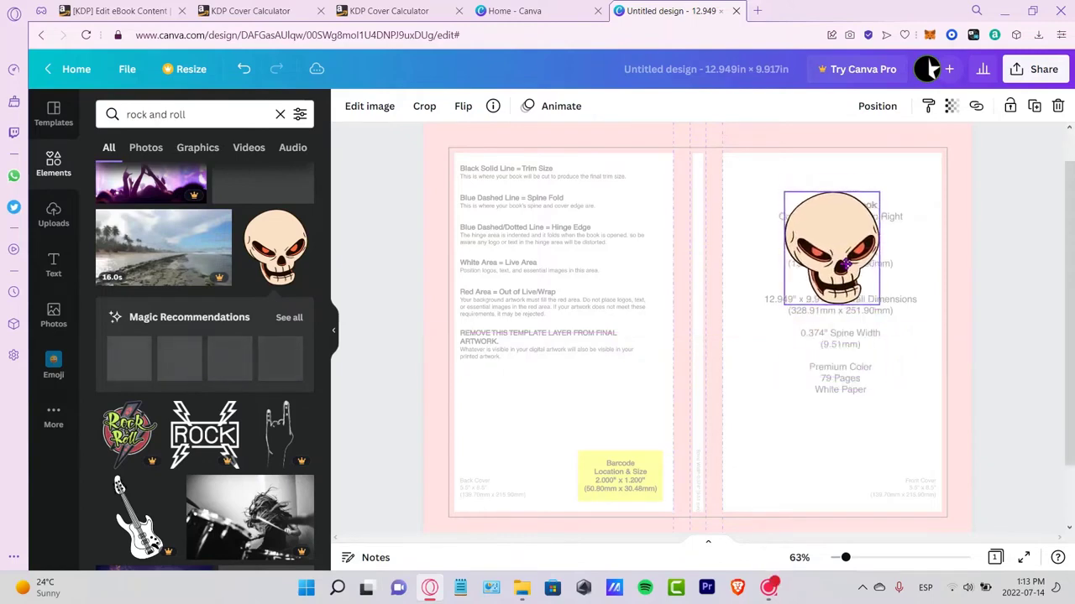
click(900, 259)
- Limit the rock and roll results to graphics and place the colourful horns hand, reduced, in the lower-left area of the back cover
scroll(228, 235, up, 10)
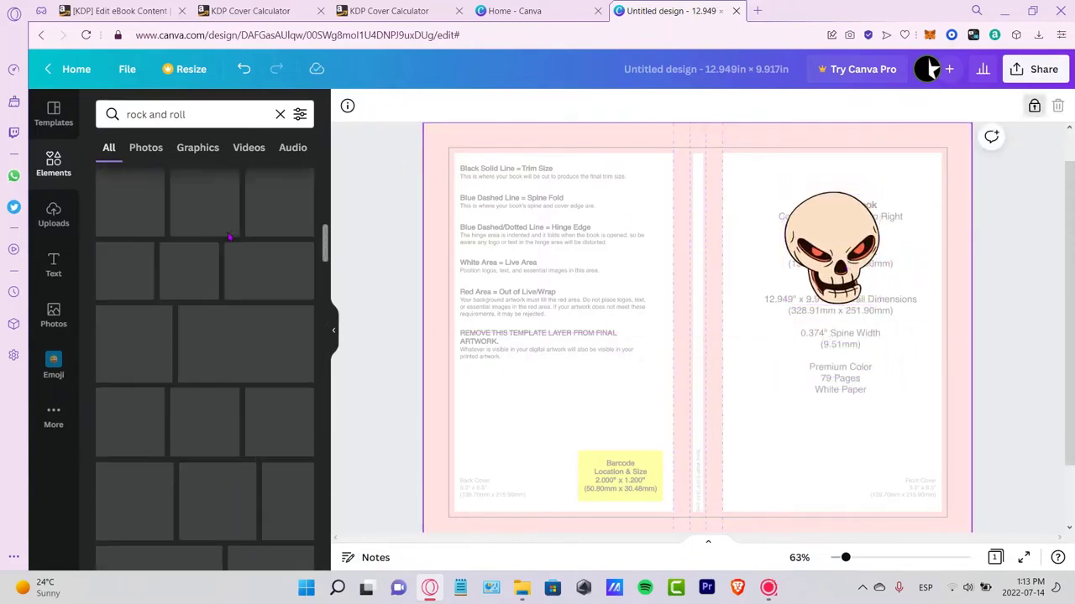
click(217, 154)
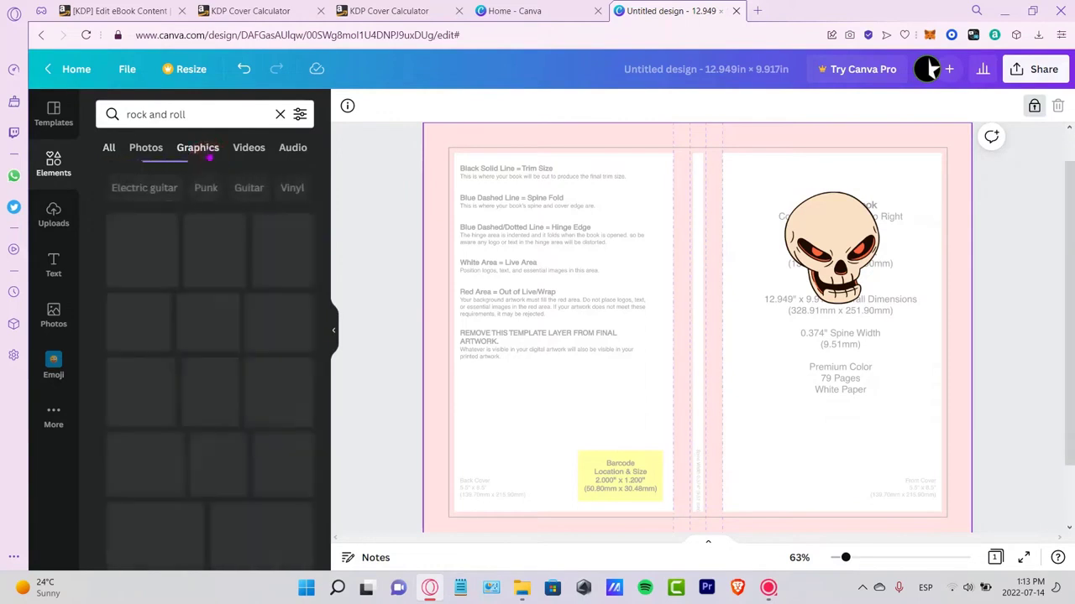
drag(204, 248, 710, 399)
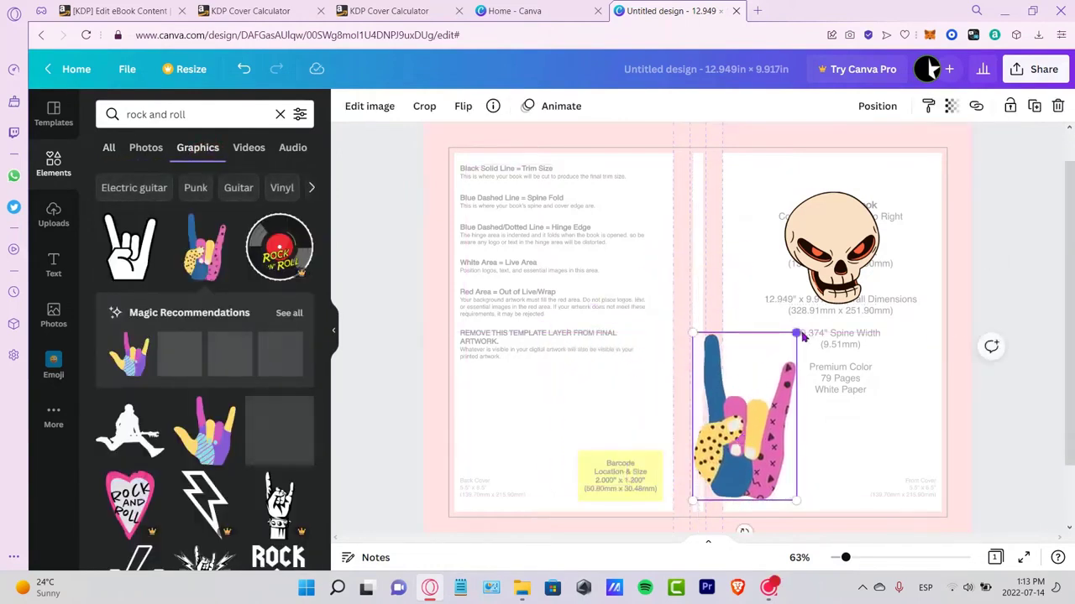
drag(796, 333, 763, 383)
drag(718, 426, 512, 448)
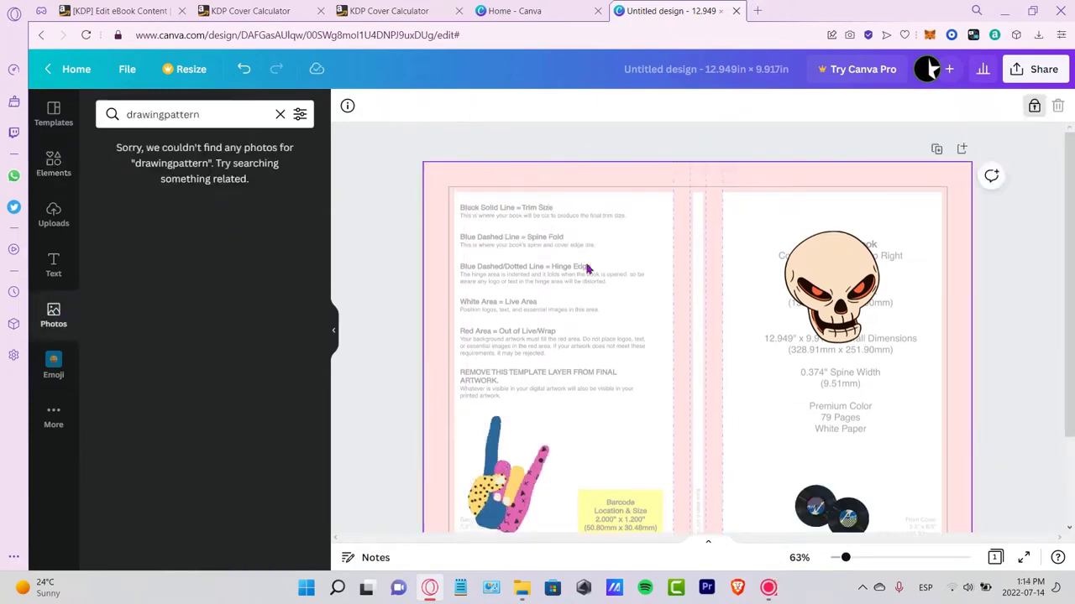
- Open the Pexels website in a new browser tab and search it for "music patterns drawing"
click(754, 11)
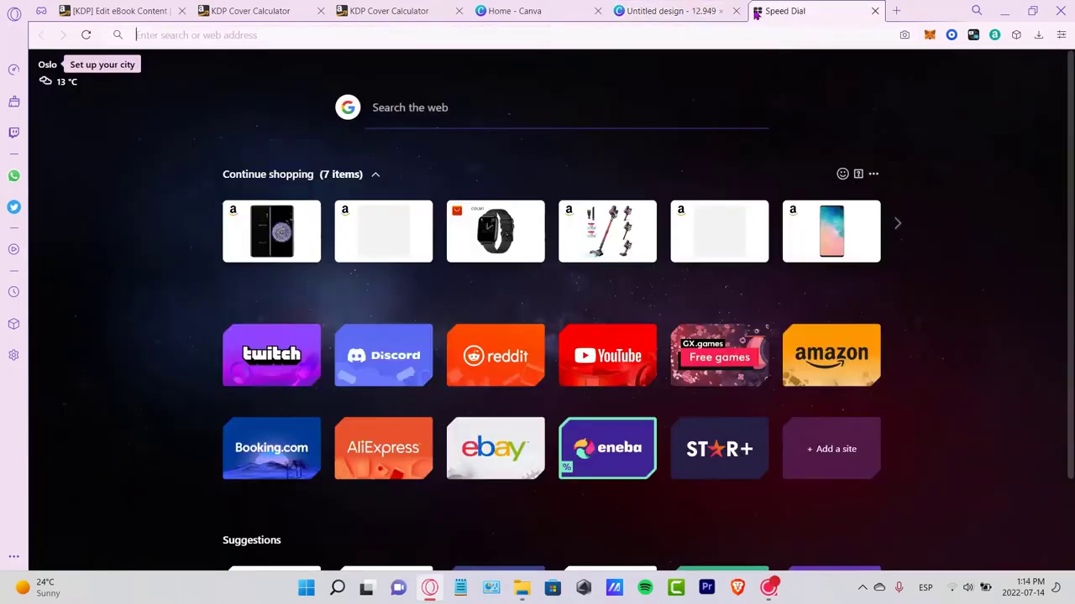
text(pexels)
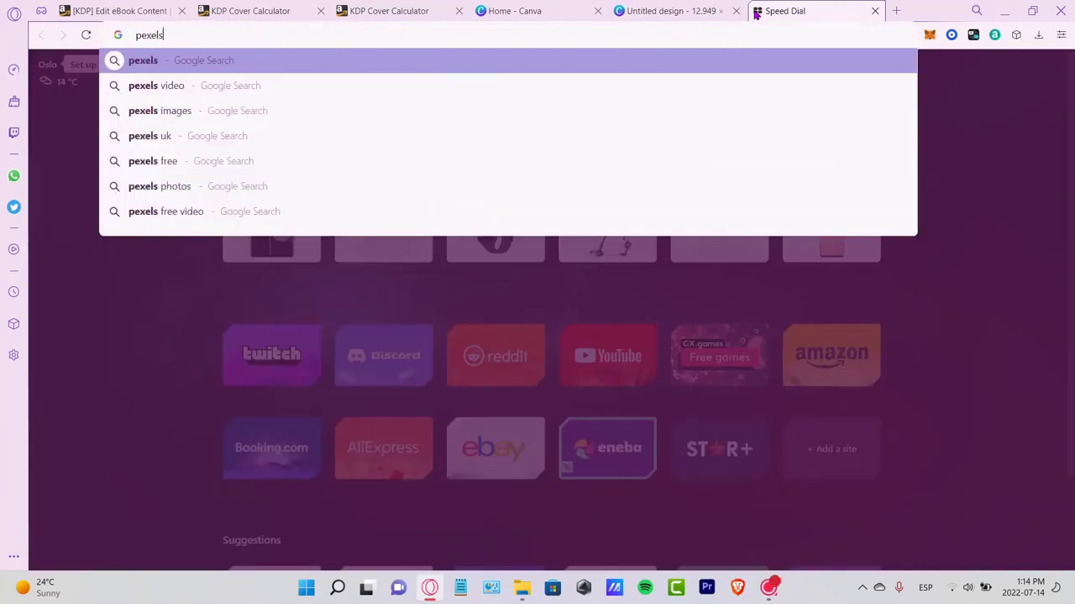
key(ctrl+Return)
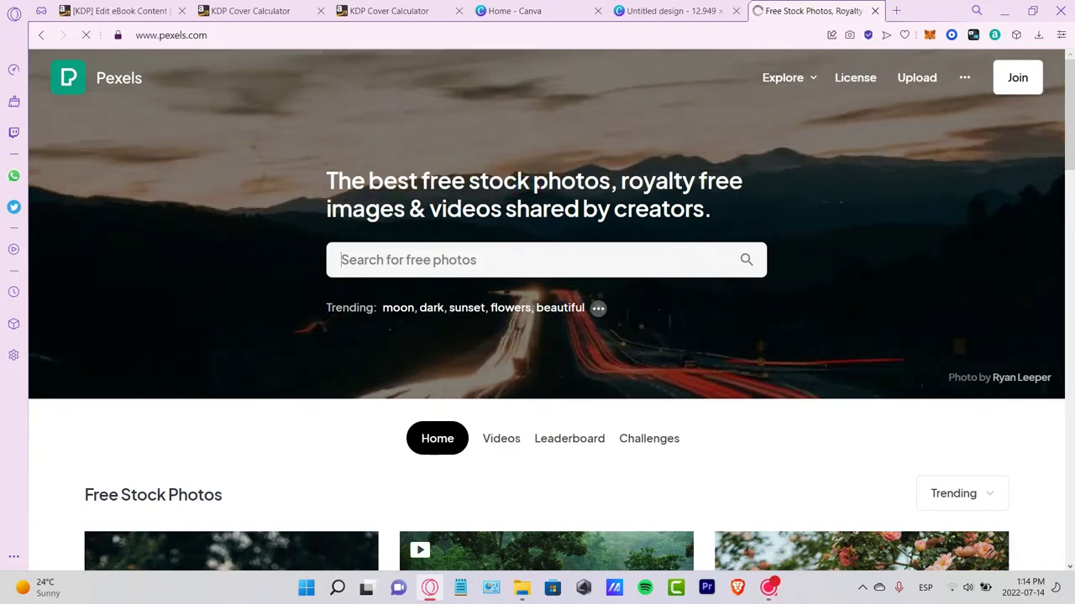
click(568, 268)
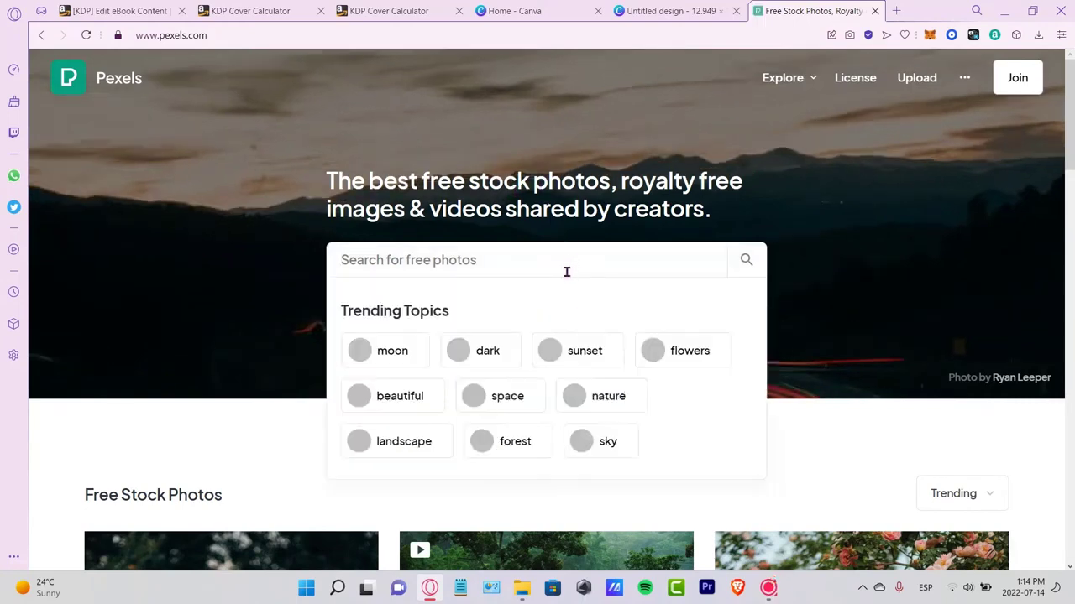
text(music patterns drawing)
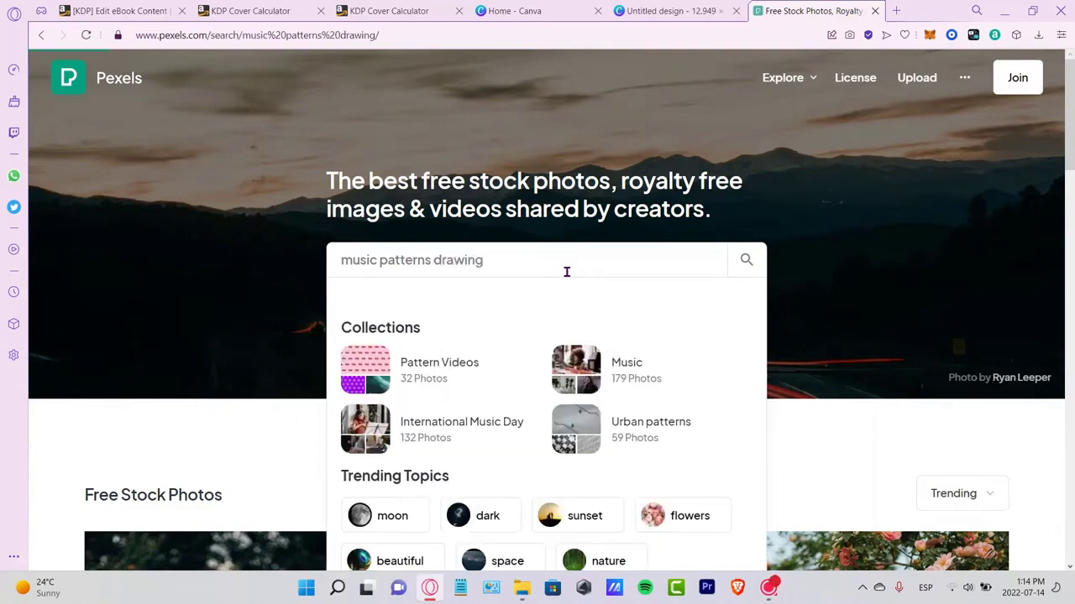
key(Return)
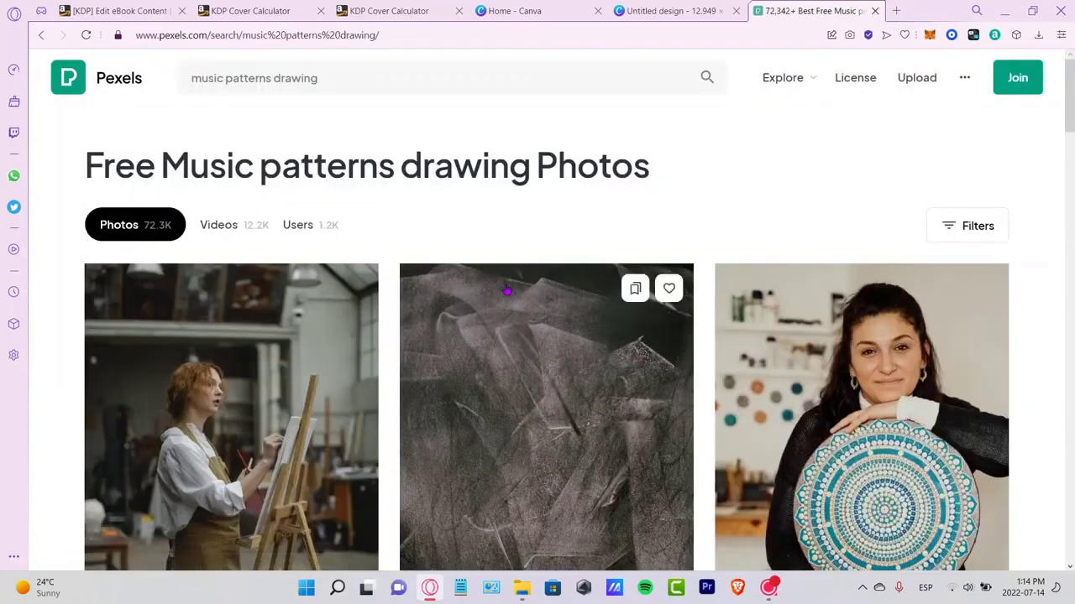
- Open the emoticon artwork photo, browse its related images and download the photo "Wooden board texture as abstract background"
scroll(637, 256, down, 5)
click(636, 256)
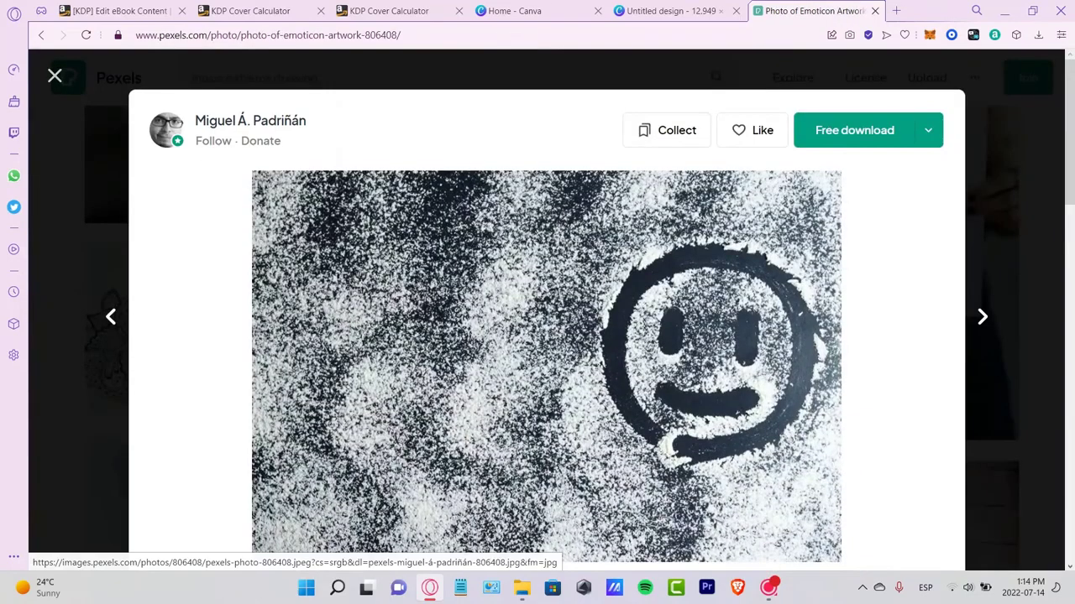
scroll(636, 256, down, 5)
scroll(687, 307, down, 10)
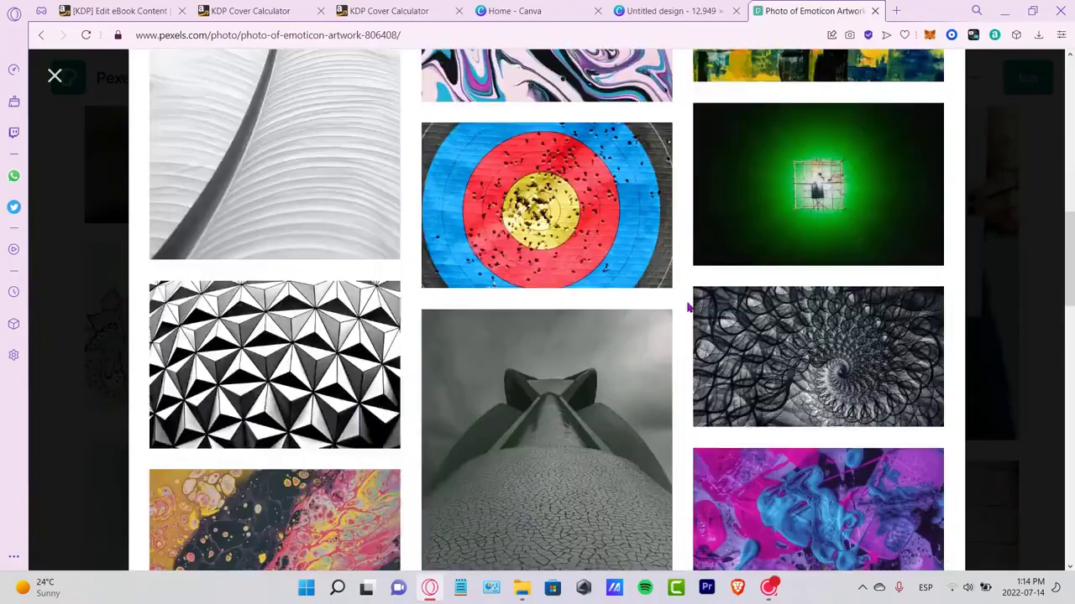
scroll(687, 307, down, 10)
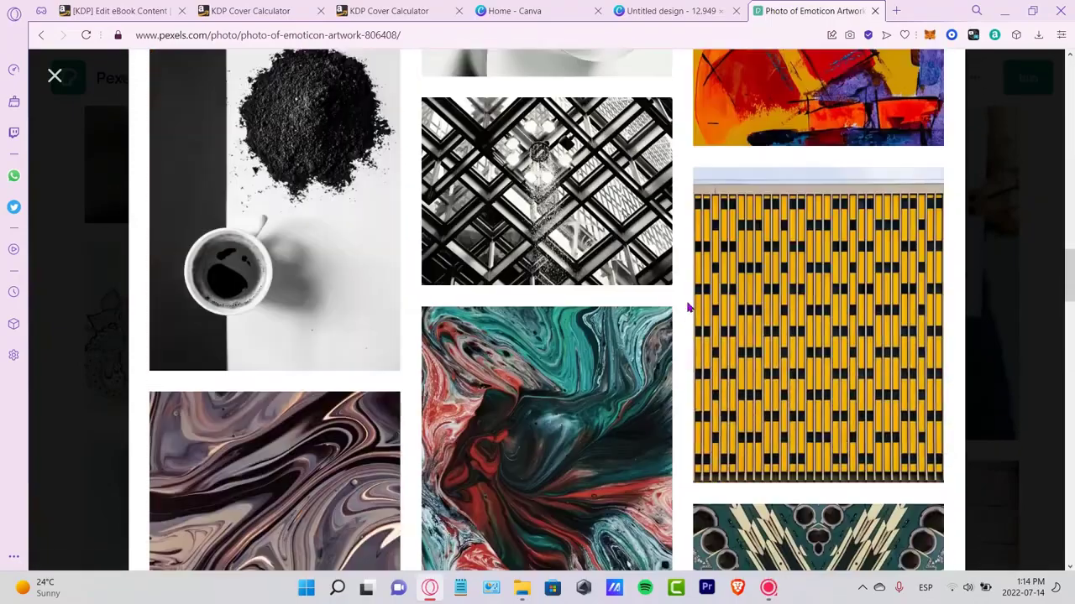
scroll(686, 306, down, 10)
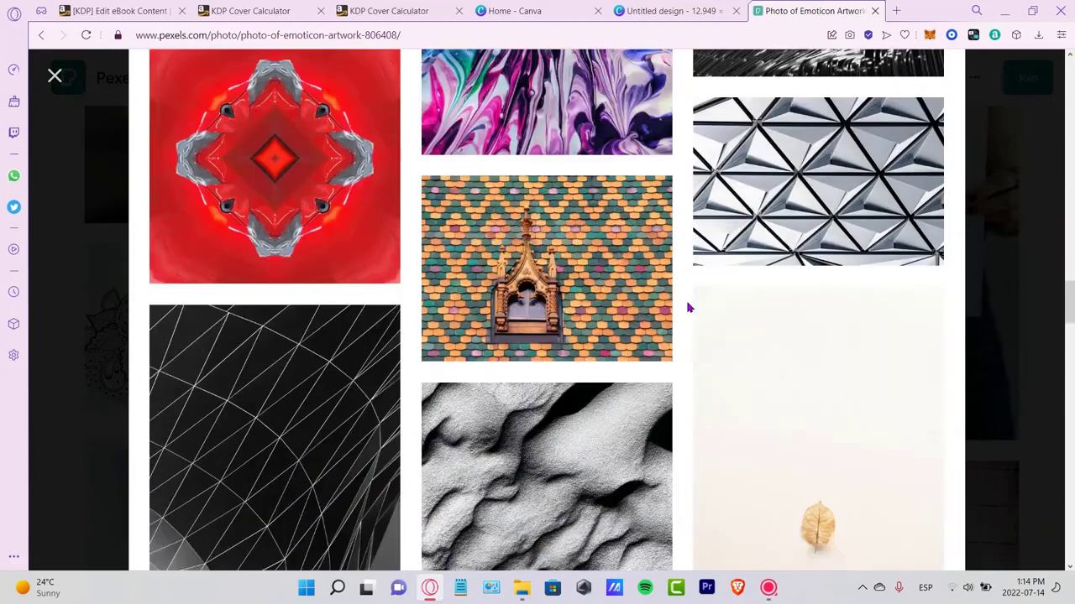
click(688, 304)
click(847, 134)
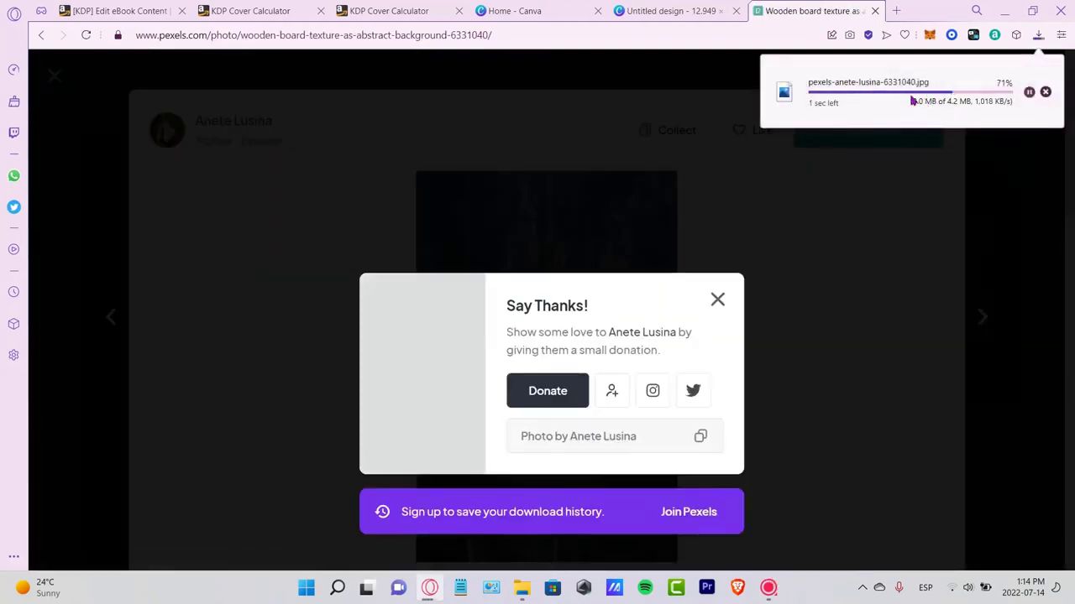
- Switch back to the Canva design, insert the downloaded wood texture photo and align it with the page's upper edge
click(681, 11)
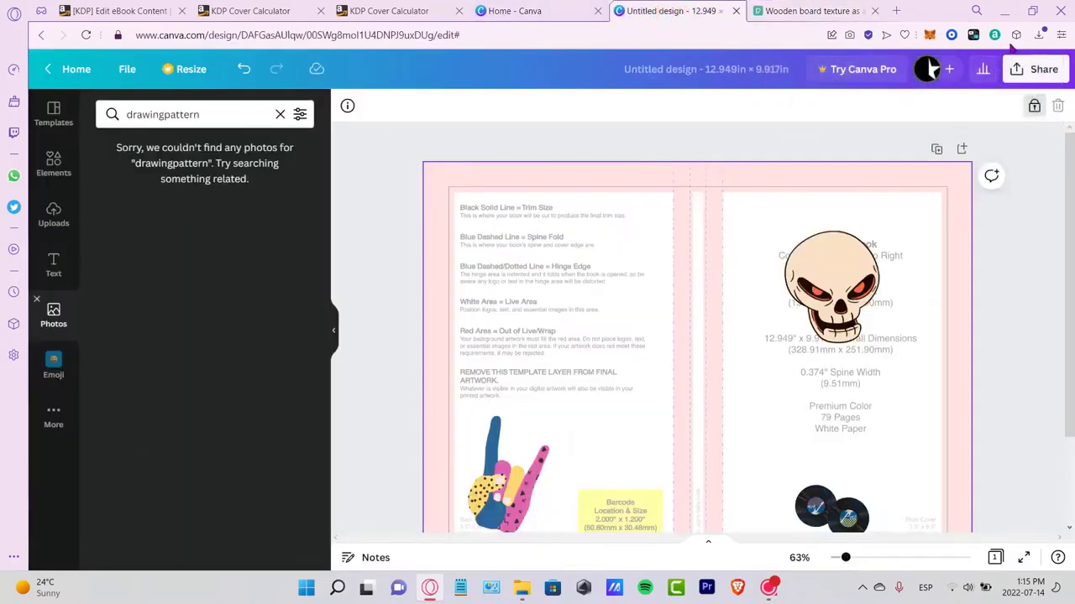
click(1038, 34)
drag(794, 128, 717, 304)
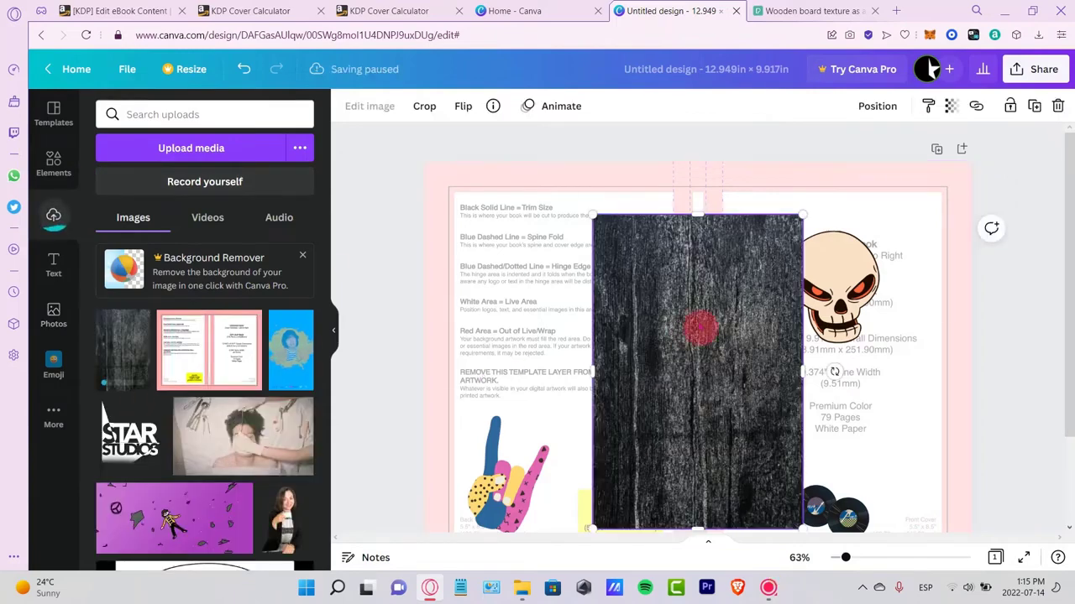
drag(701, 327, 708, 275)
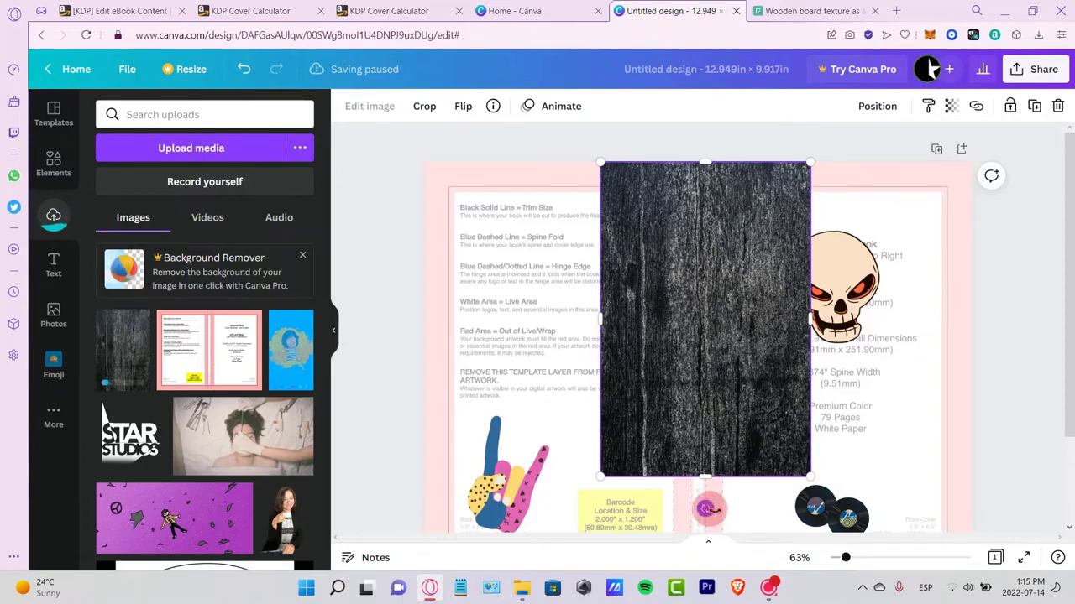
- Rotate the wood texture a quarter turn and scale it to about 8.9 × 13.4 in so it spans the page's full width
drag(708, 509, 730, 456)
drag(697, 350, 970, 162)
mouse_move(835, 362)
mouse_down()
mouse_move(849, 352)
mouse_move(802, 345)
mouse_move(856, 346)
mouse_move(826, 348)
mouse_up()
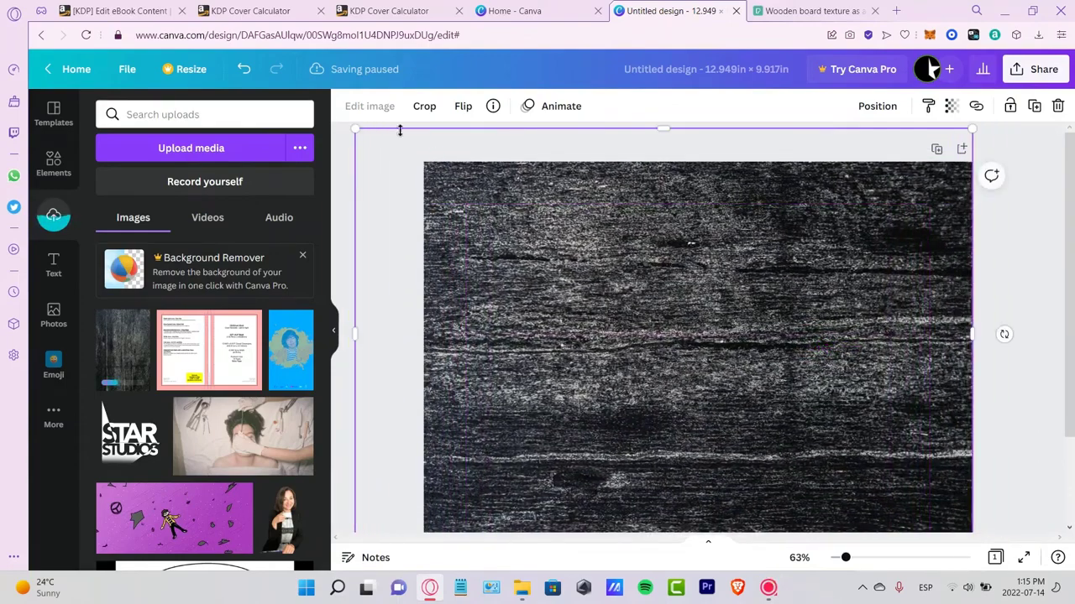
drag(353, 132, 408, 163)
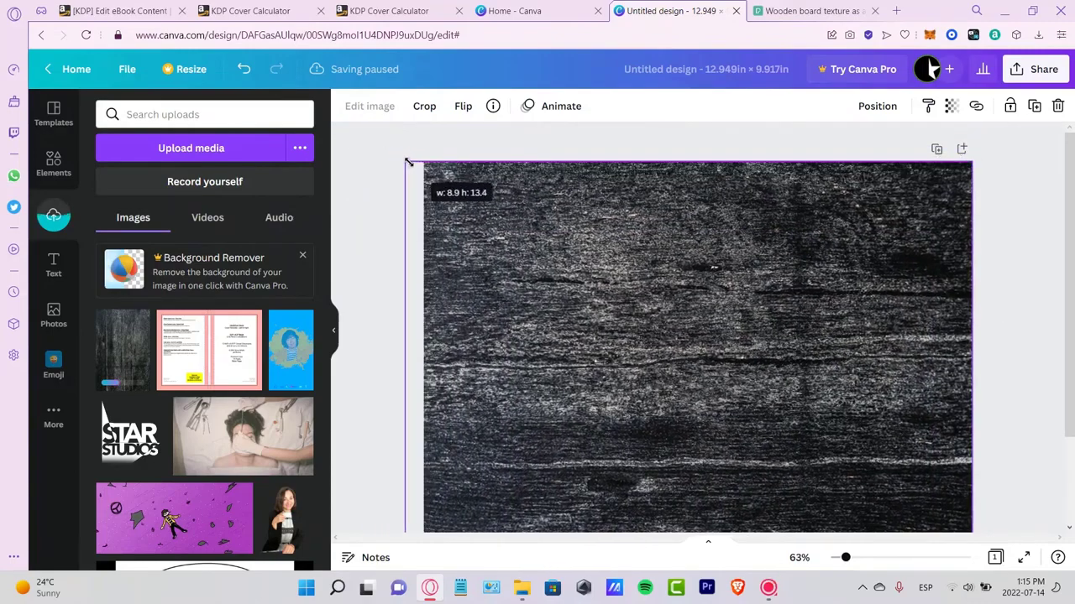
drag(579, 239, 552, 208)
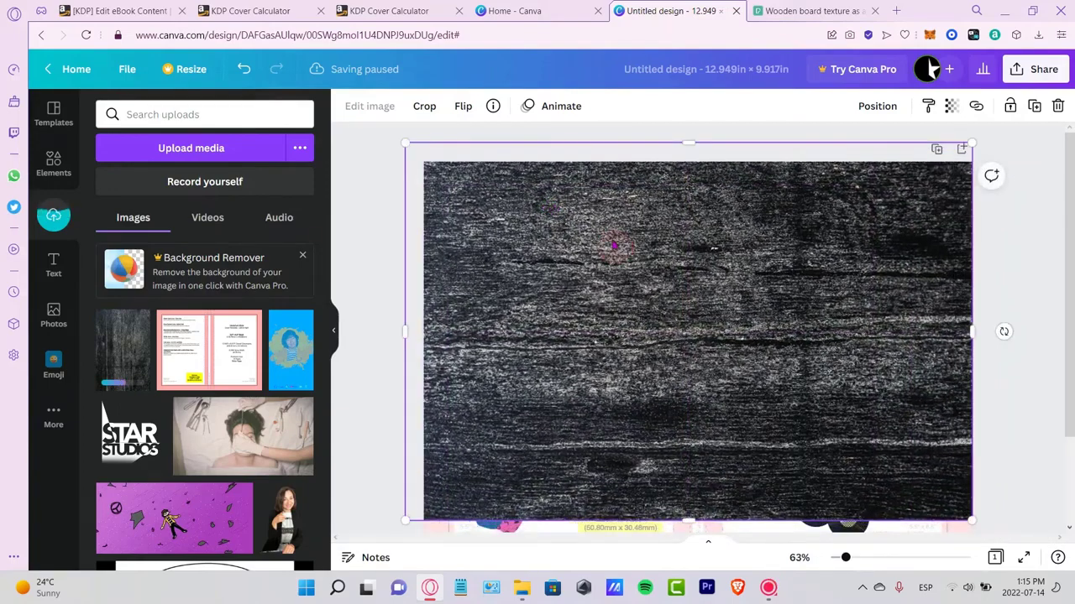
- Send the wood texture behind all other elements and extend its lower edge towards the bottom of the page
right_click(614, 245)
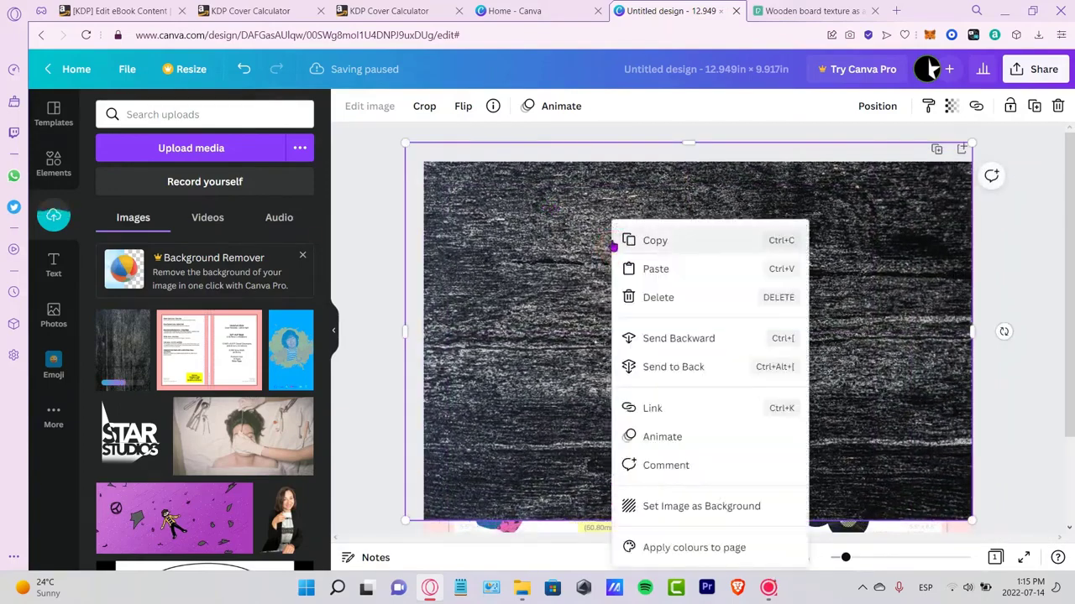
click(710, 366)
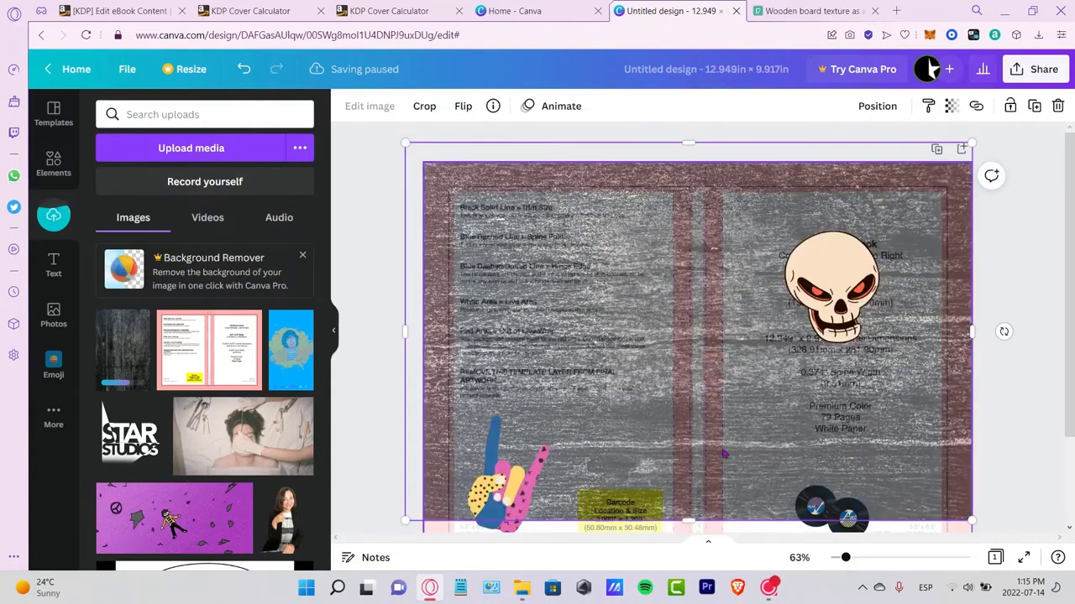
scroll(982, 434, down, 2)
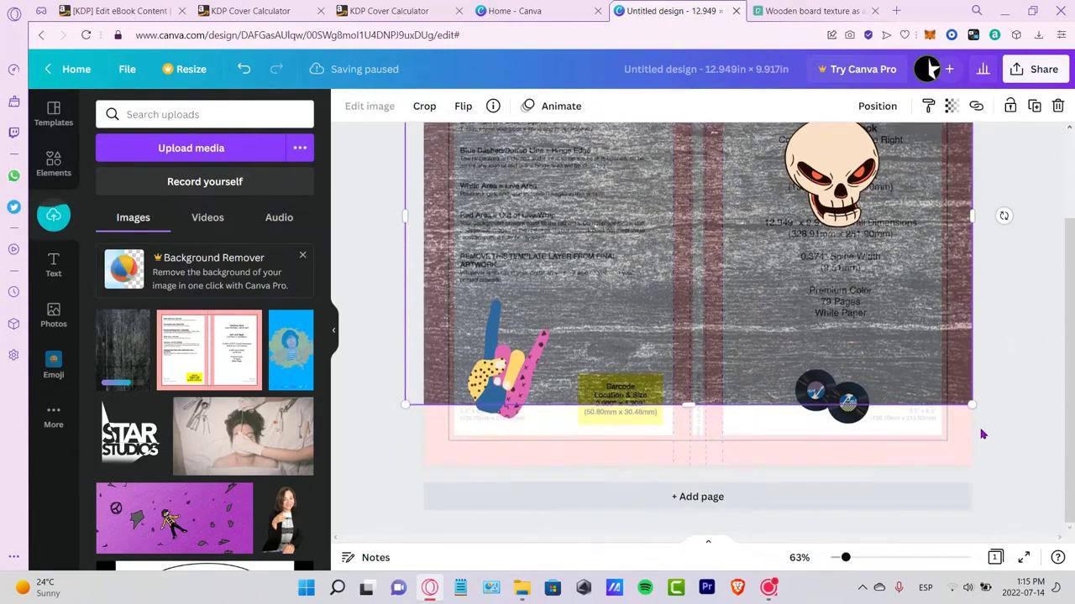
drag(698, 416, 701, 497)
scroll(956, 347, up, 2)
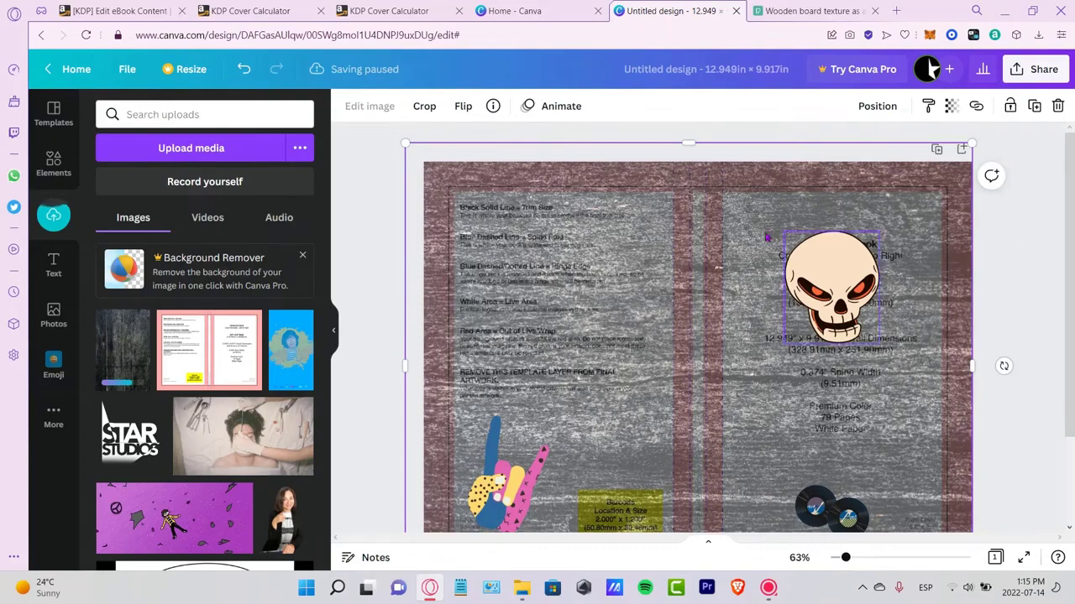
key(Escape)
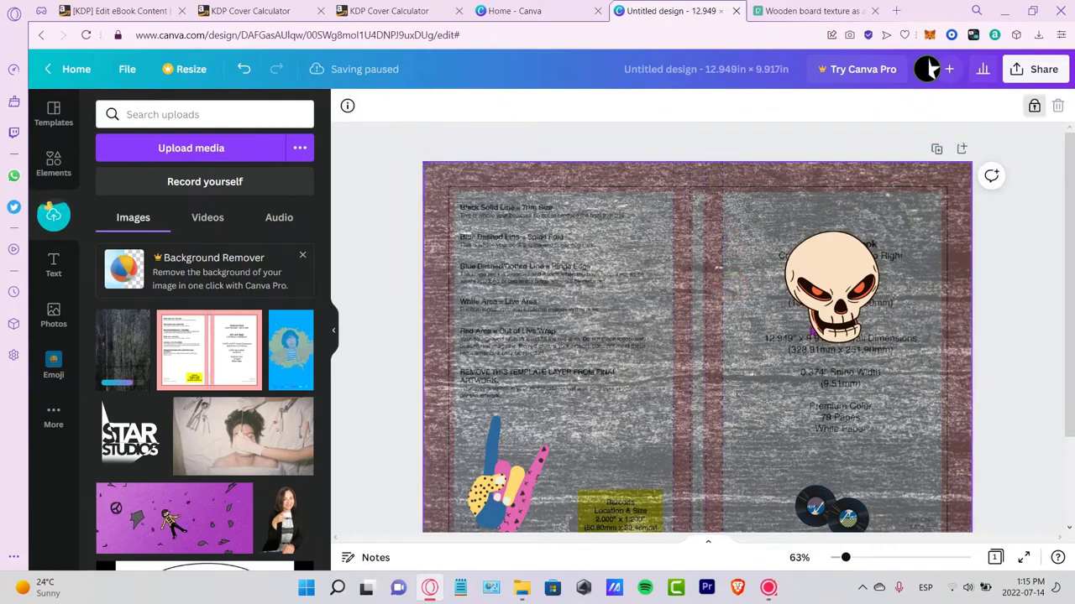
click(550, 267)
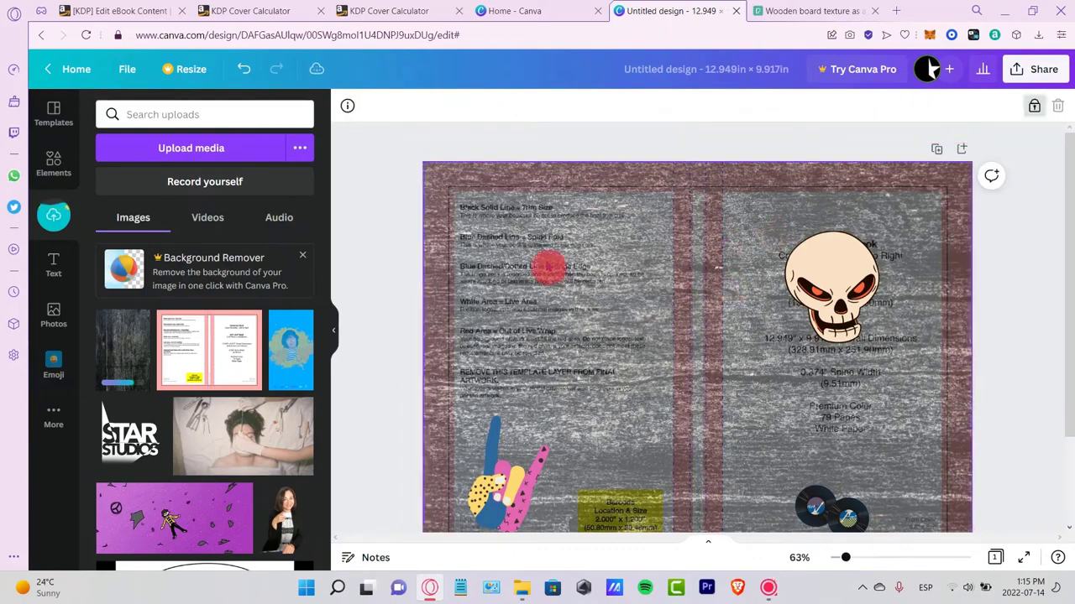
click(555, 138)
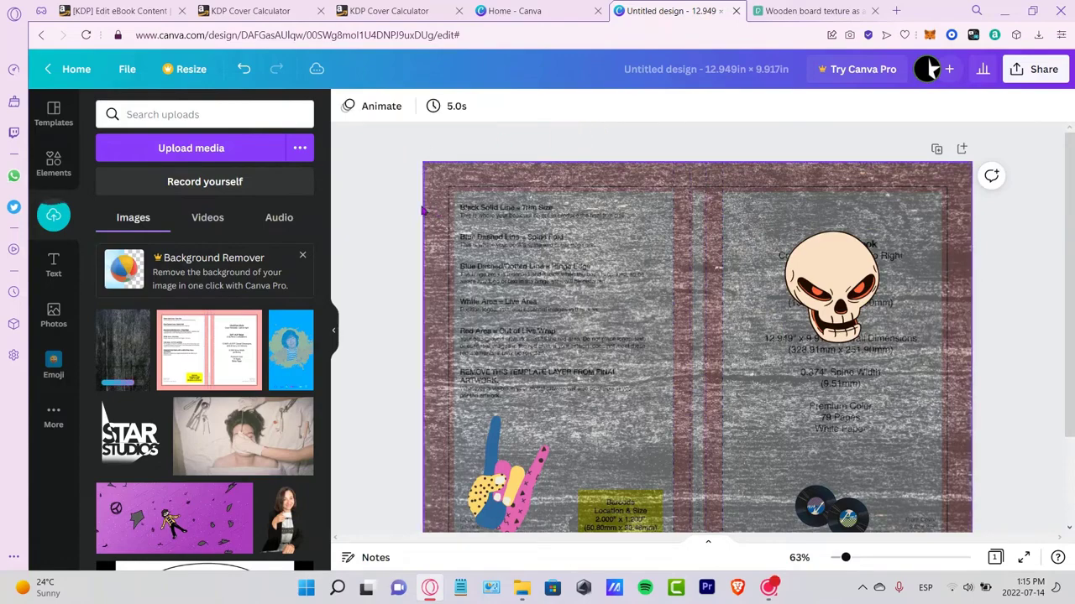
- Clear the rock and roll element search, add a square shape to the page and fill it with the dark brown document colour
click(53, 160)
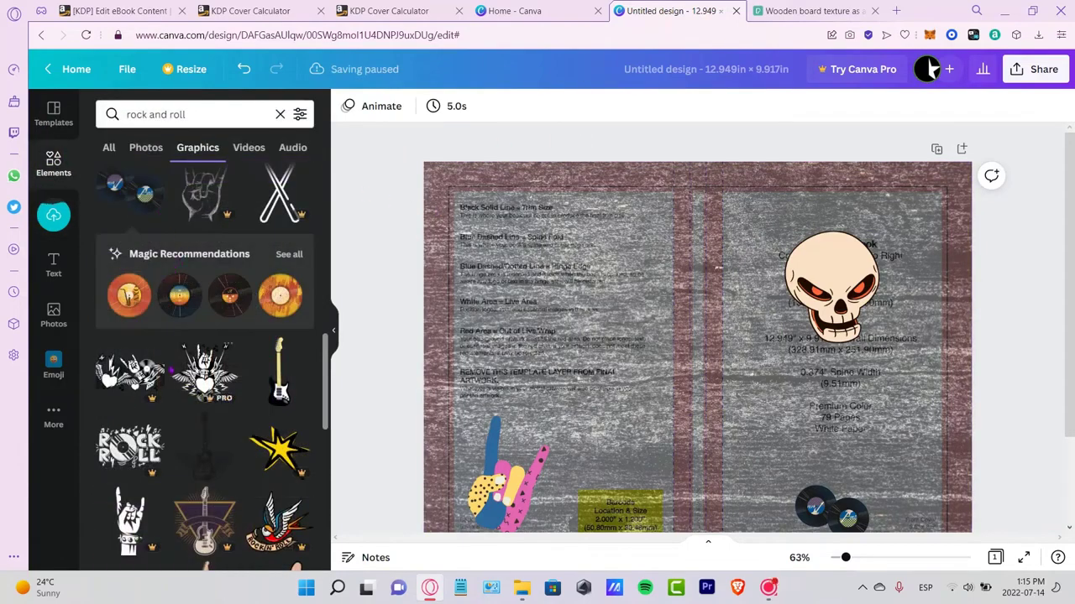
scroll(206, 369, up, 3)
click(108, 147)
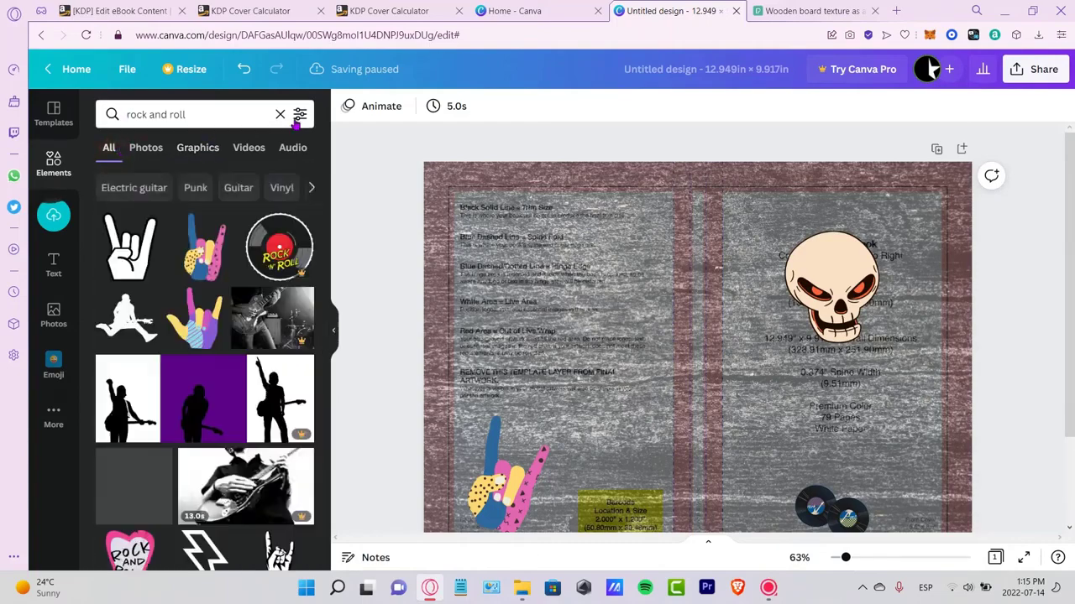
click(282, 115)
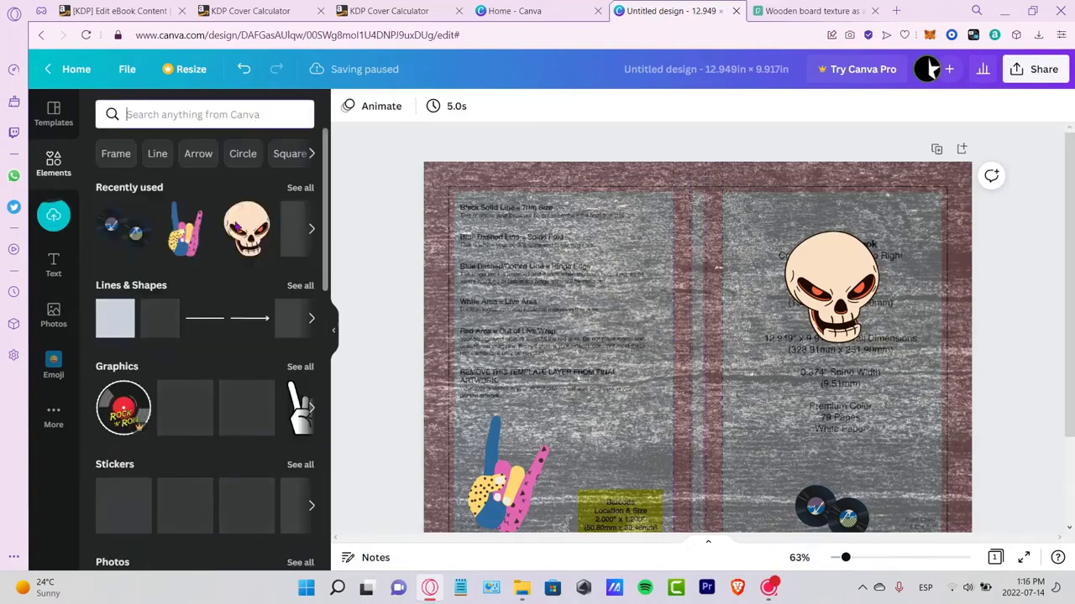
click(118, 331)
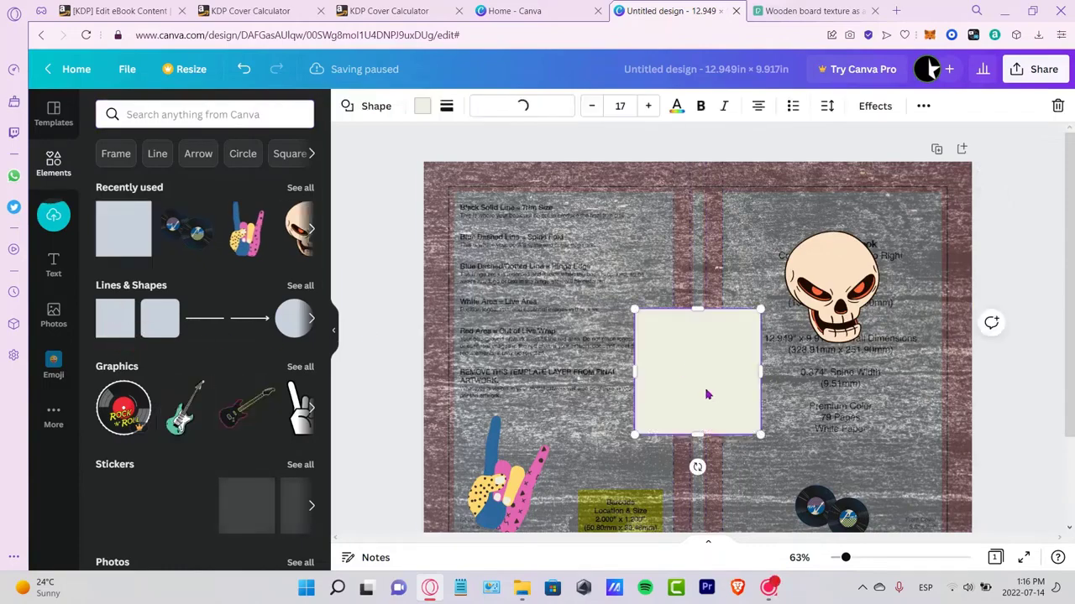
drag(696, 391, 638, 305)
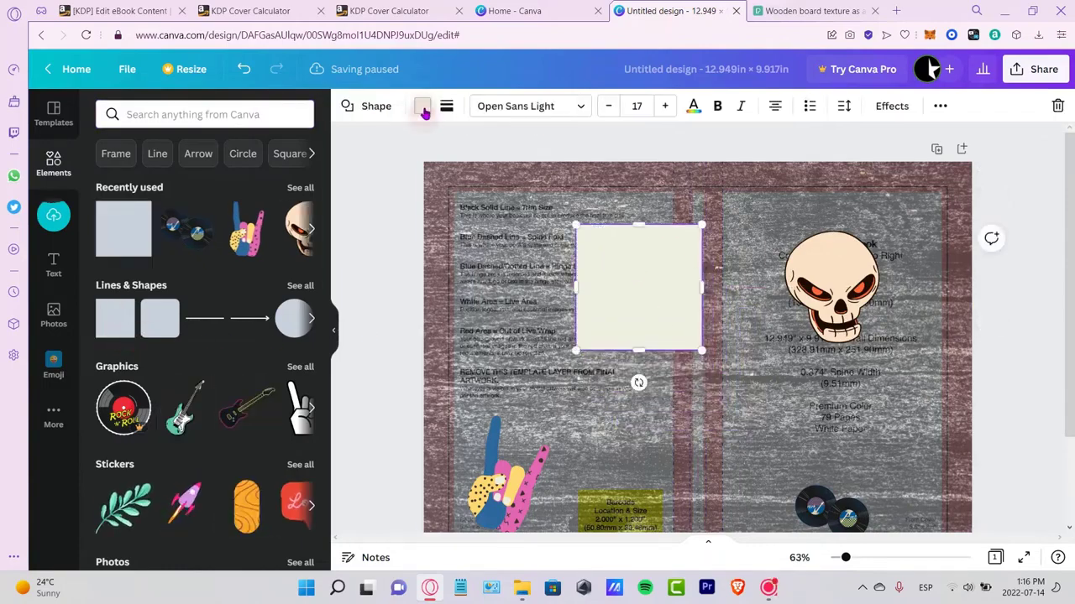
click(421, 106)
click(298, 178)
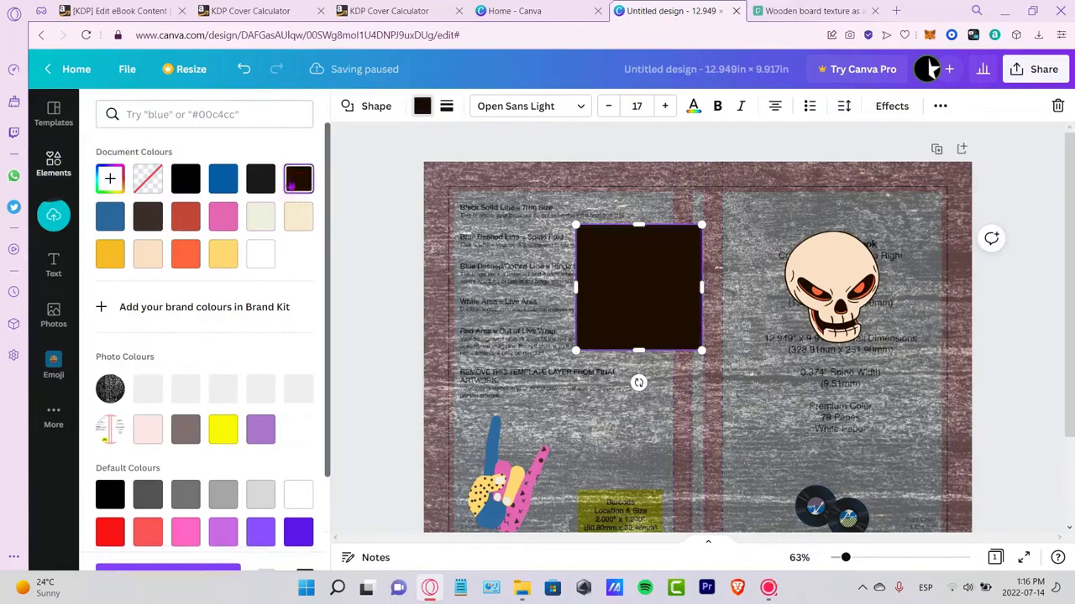
- Stretch the dark square into a full-width band along the page's upper edge and place a copy along the lower edge
drag(624, 309, 972, 193)
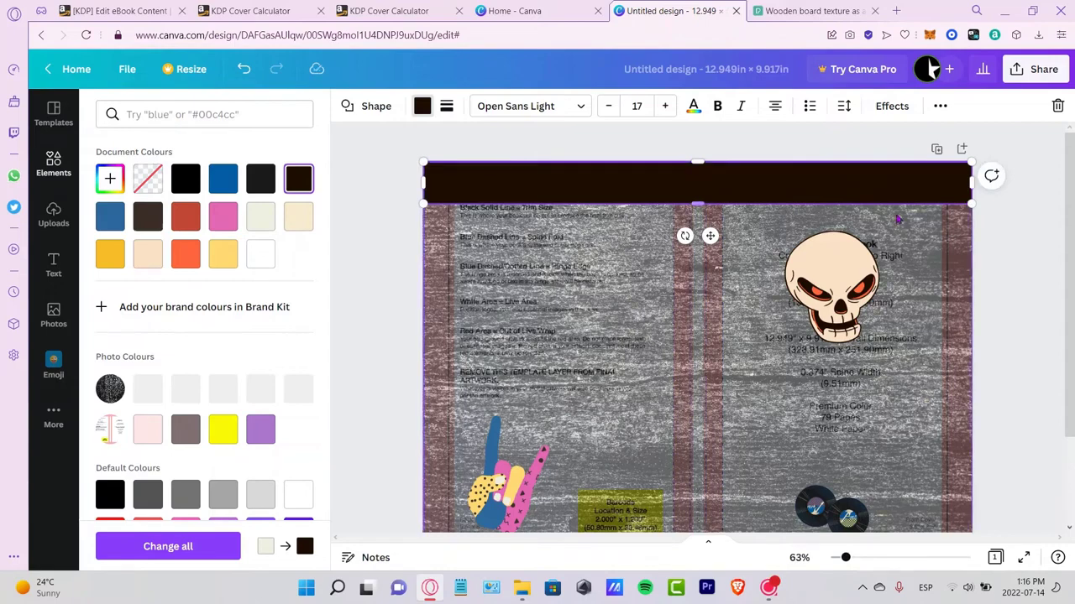
drag(705, 186, 697, 378)
scroll(696, 267, down, 2)
drag(696, 267, 702, 441)
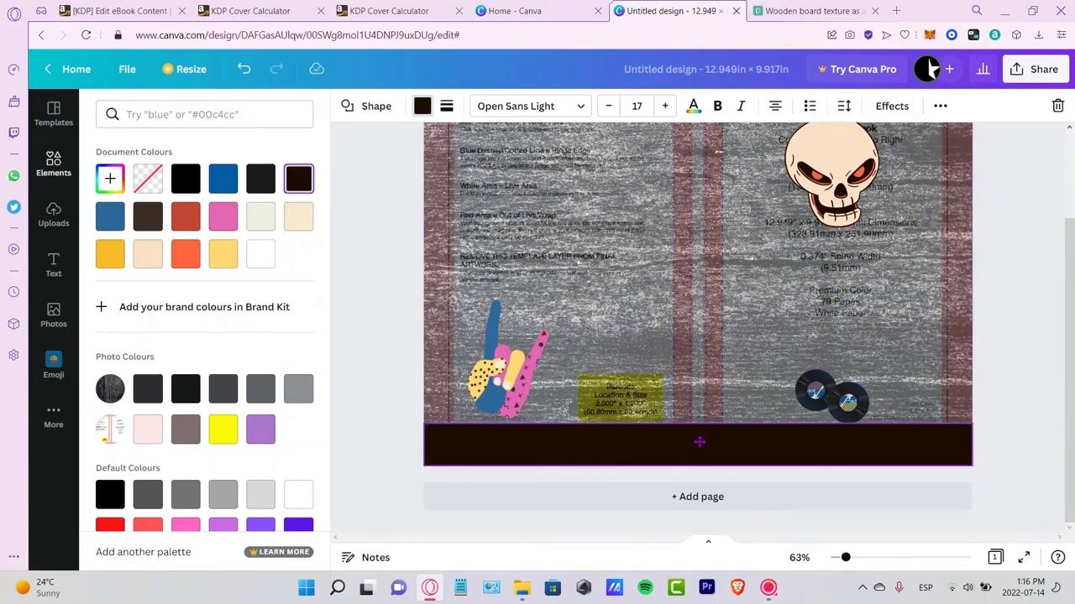
- Move the vinyl records up clear of the lower band and shrink the rock hand so it sits above that band
drag(818, 391, 818, 376)
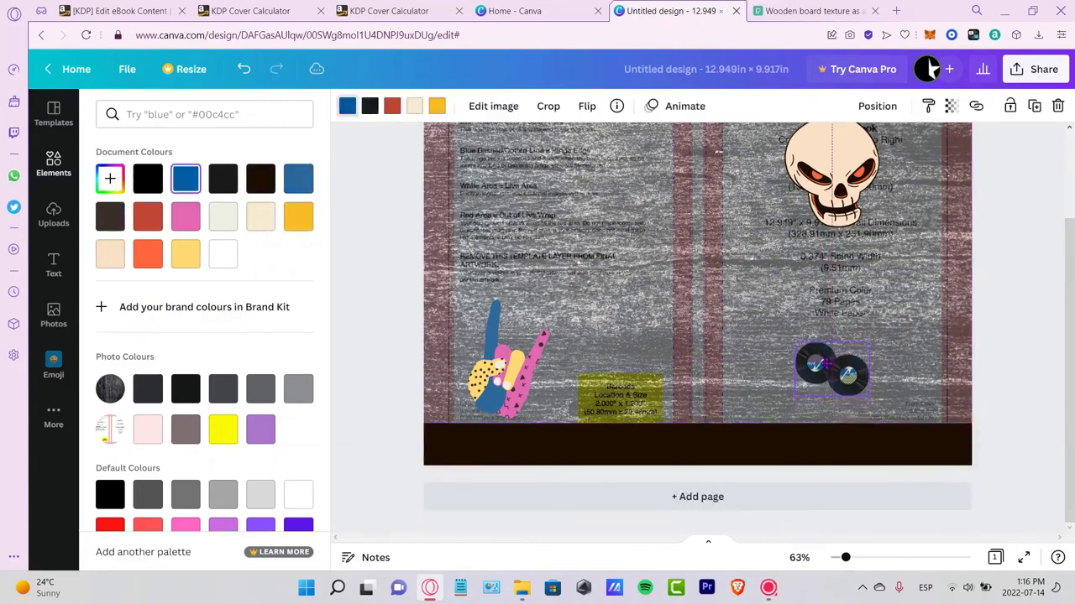
click(504, 361)
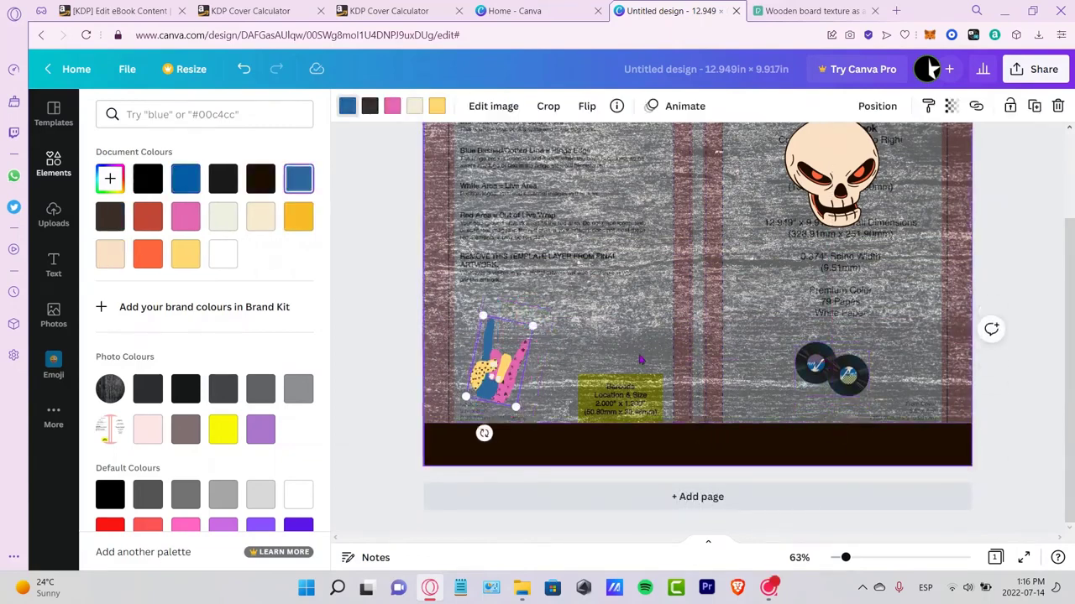
- Duplicate the upper dark band, rotate the copy a quarter turn and move it over the spine area
scroll(640, 360, up, 2)
click(747, 196)
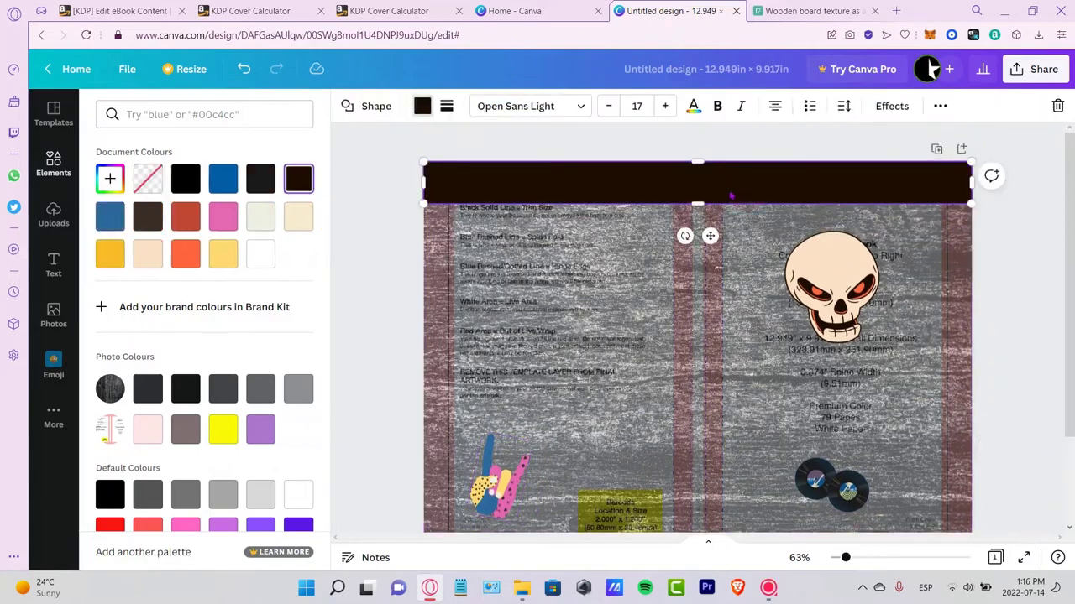
drag(727, 196, 724, 306)
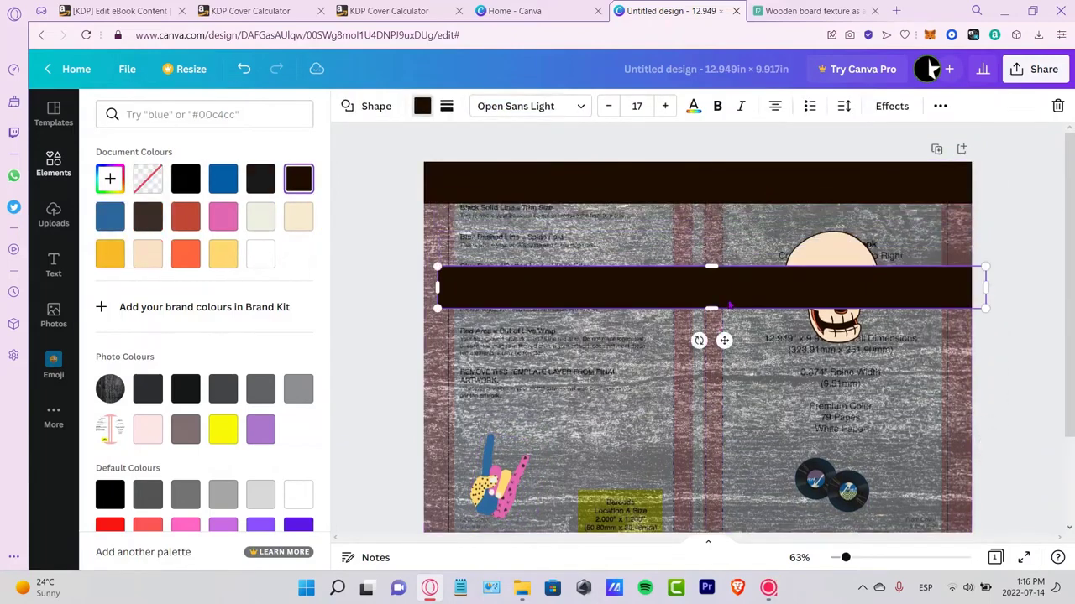
drag(699, 342, 848, 296)
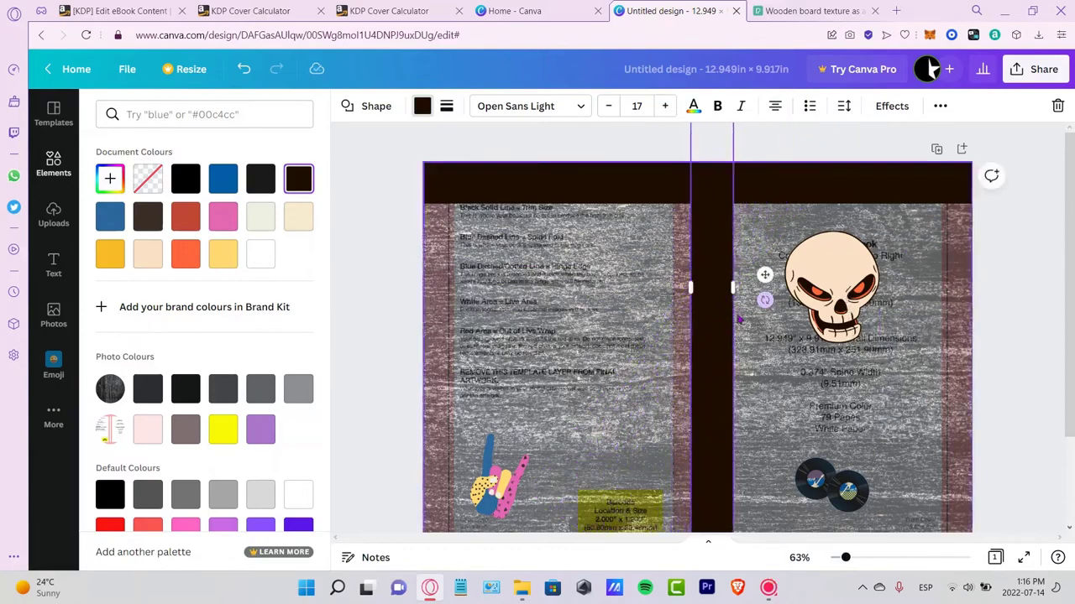
drag(709, 361, 714, 401)
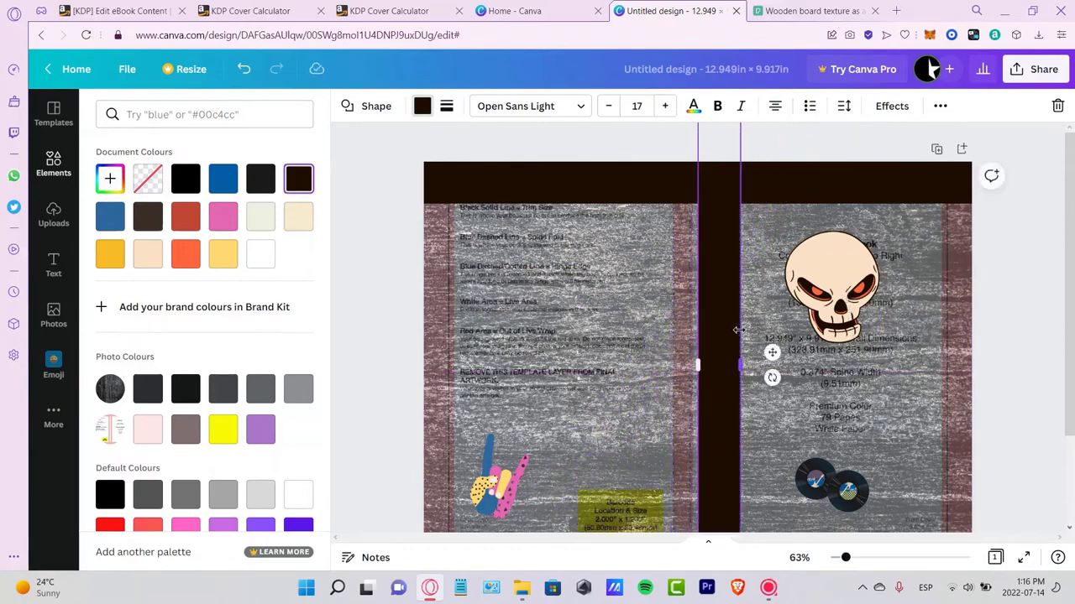
- Align the vertical dark band with the template's spine and widen it to cover the area between the two hinge lines
ctrl+scroll(737, 329, up, 4)
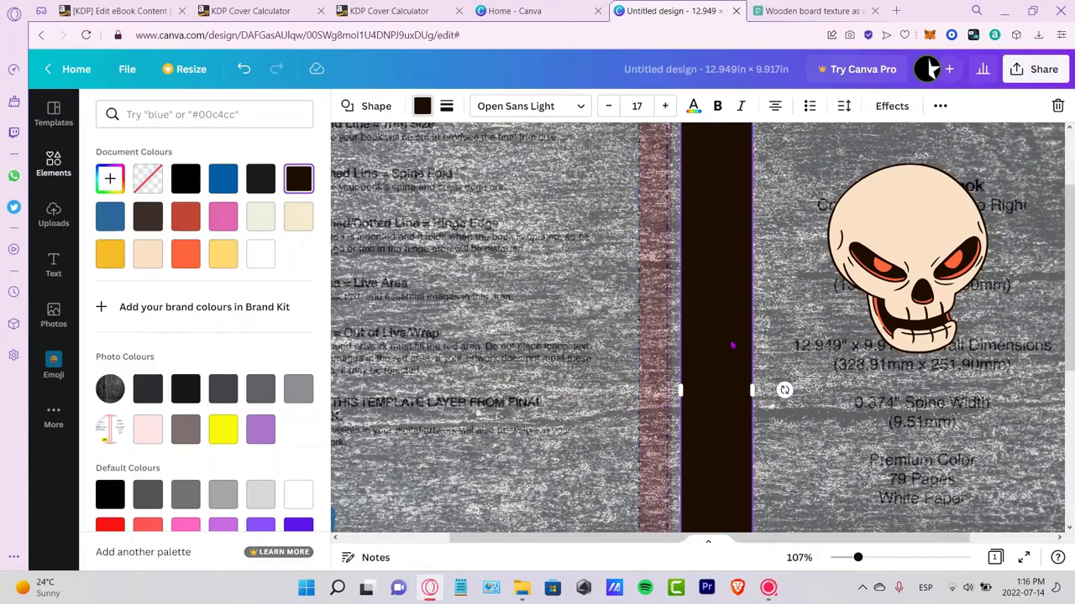
drag(726, 342, 690, 420)
scroll(755, 342, down, 3)
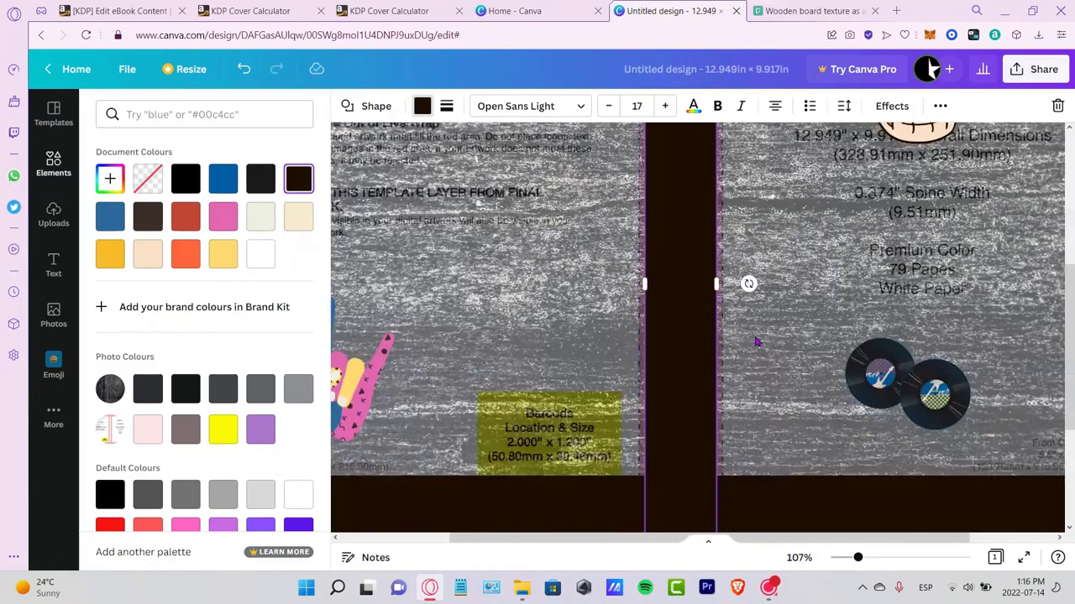
scroll(755, 341, up, 5)
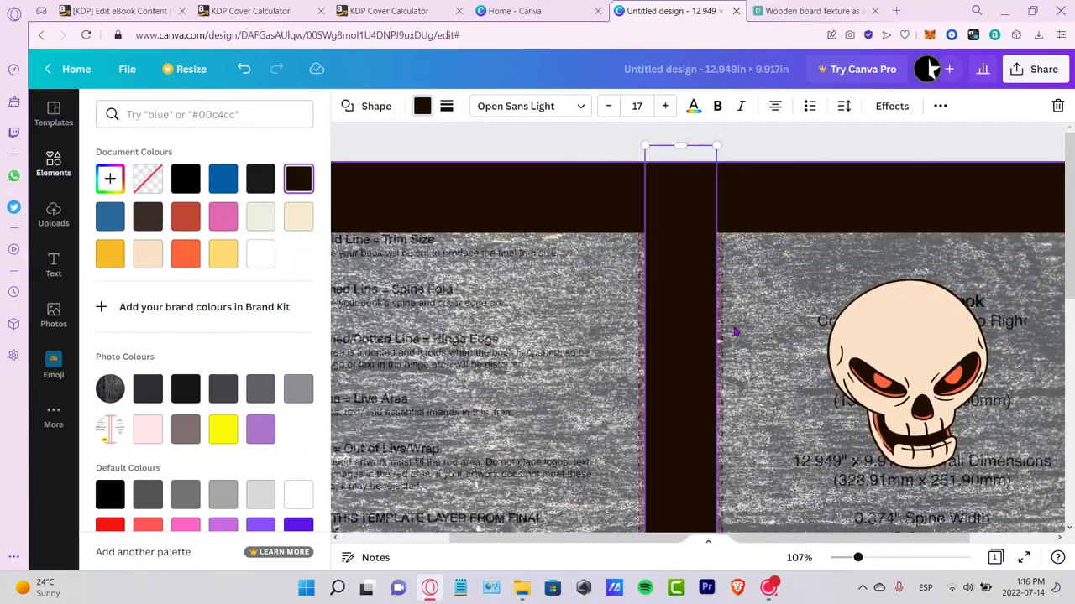
scroll(733, 331, down, 5)
mouse_move(719, 400)
mouse_down()
mouse_move(695, 400)
mouse_move(718, 400)
mouse_up()
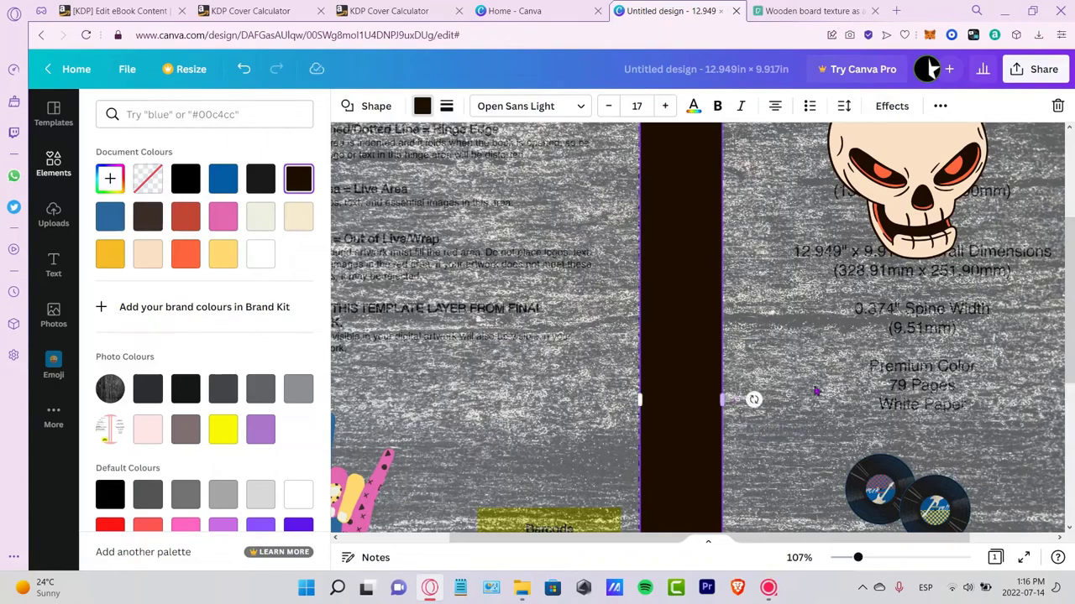
click(823, 367)
scroll(771, 366, down, 3)
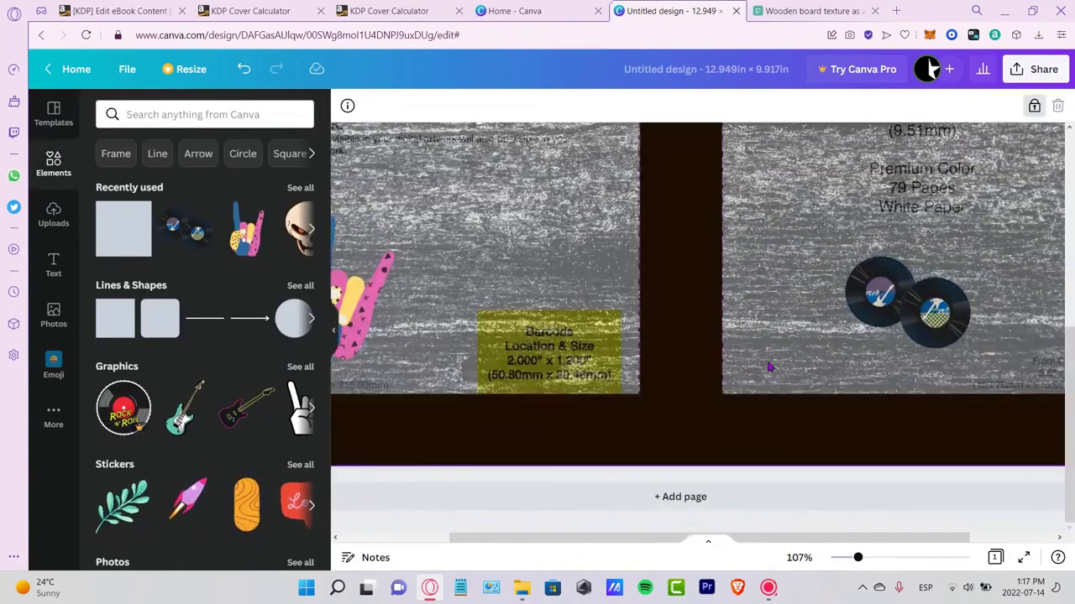
scroll(769, 367, down, 5)
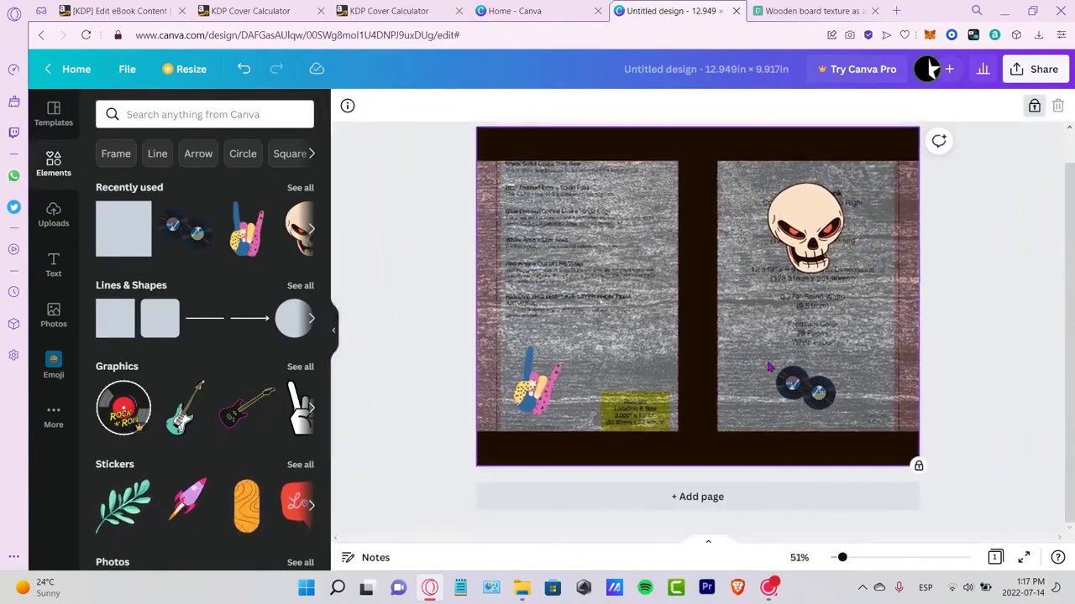
scroll(789, 352, up, 2)
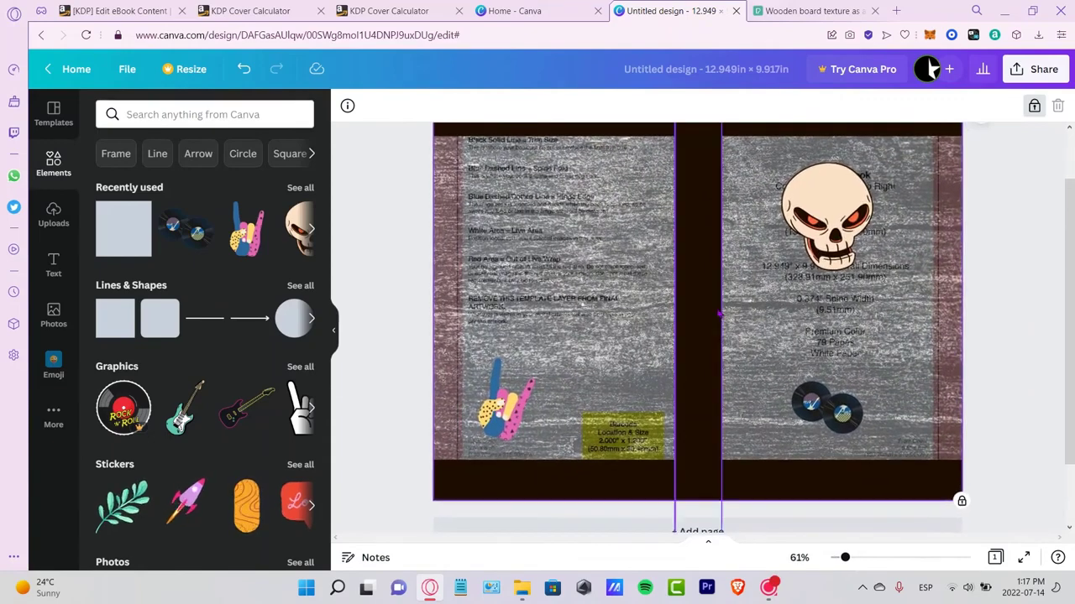
click(991, 337)
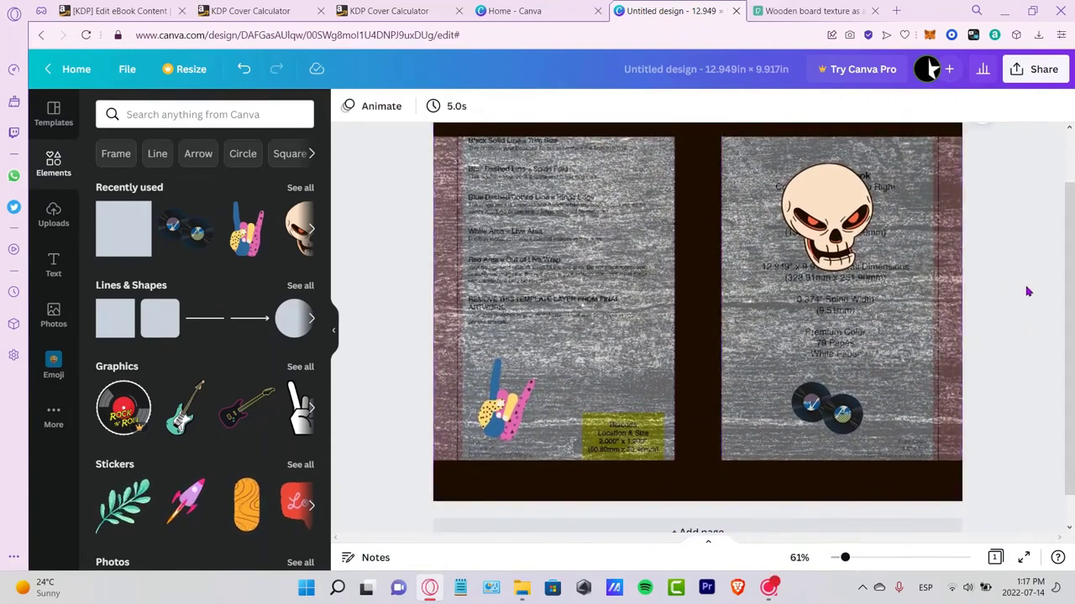
- Browse the font combinations and add the purple "CHILL" text style with the green outline to the page
click(53, 264)
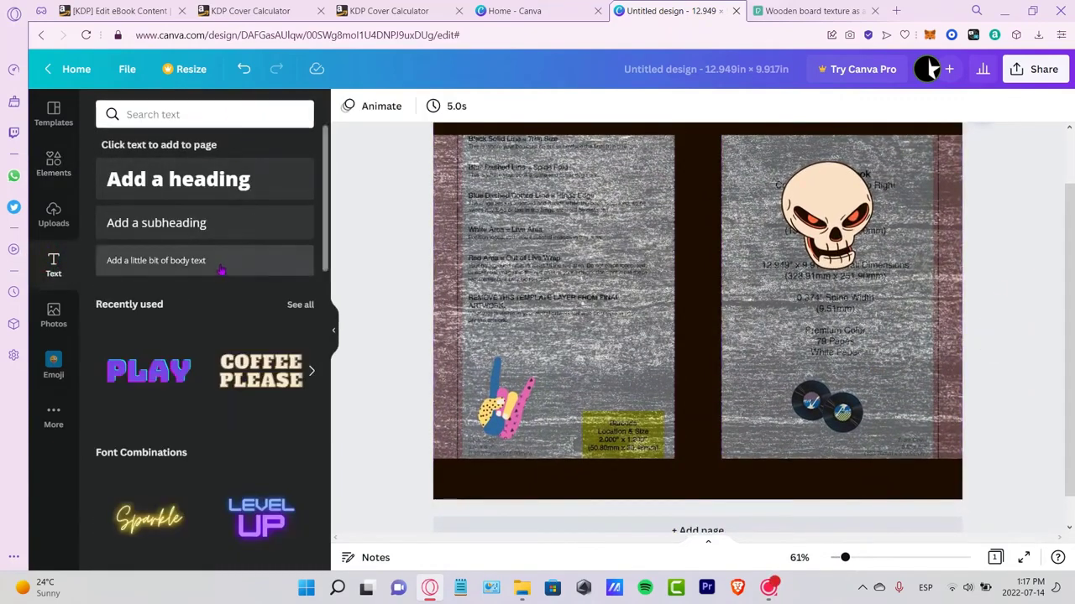
scroll(223, 269, down, 5)
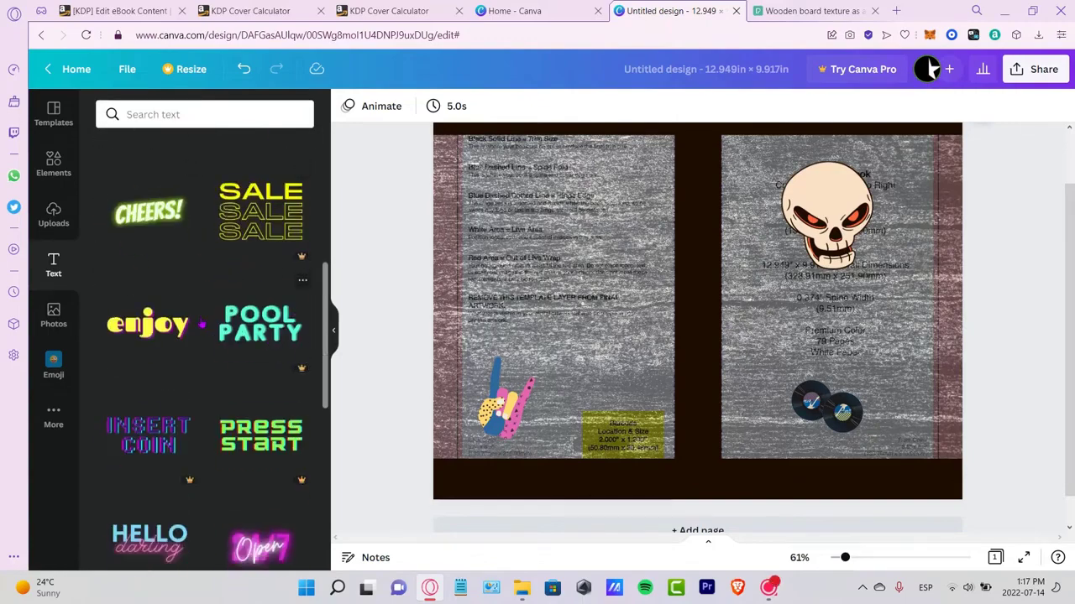
scroll(236, 327, down, 3)
scroll(246, 301, down, 4)
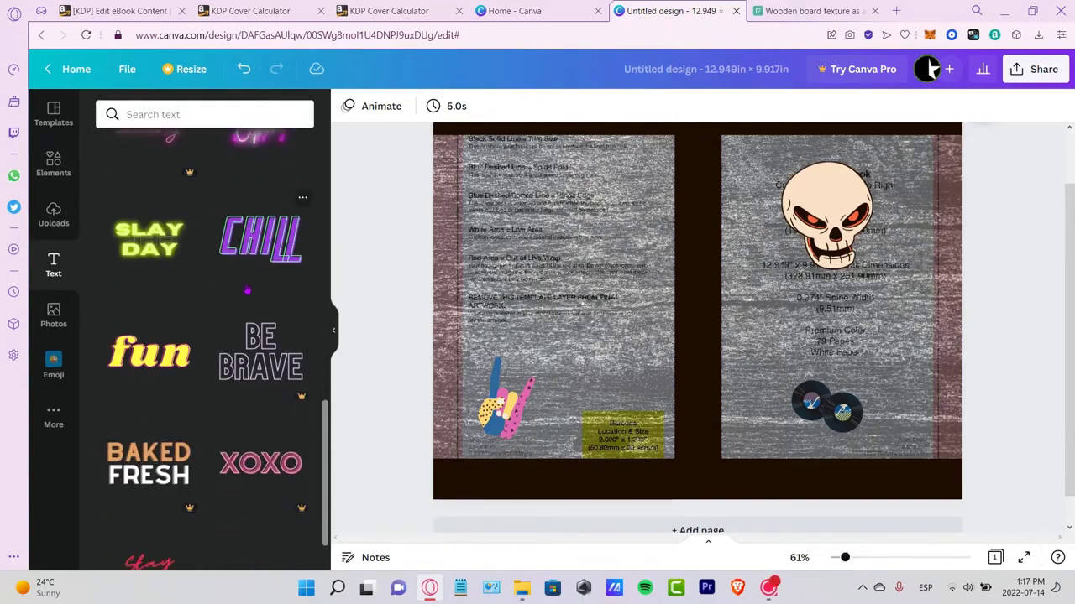
scroll(248, 290, down, 3)
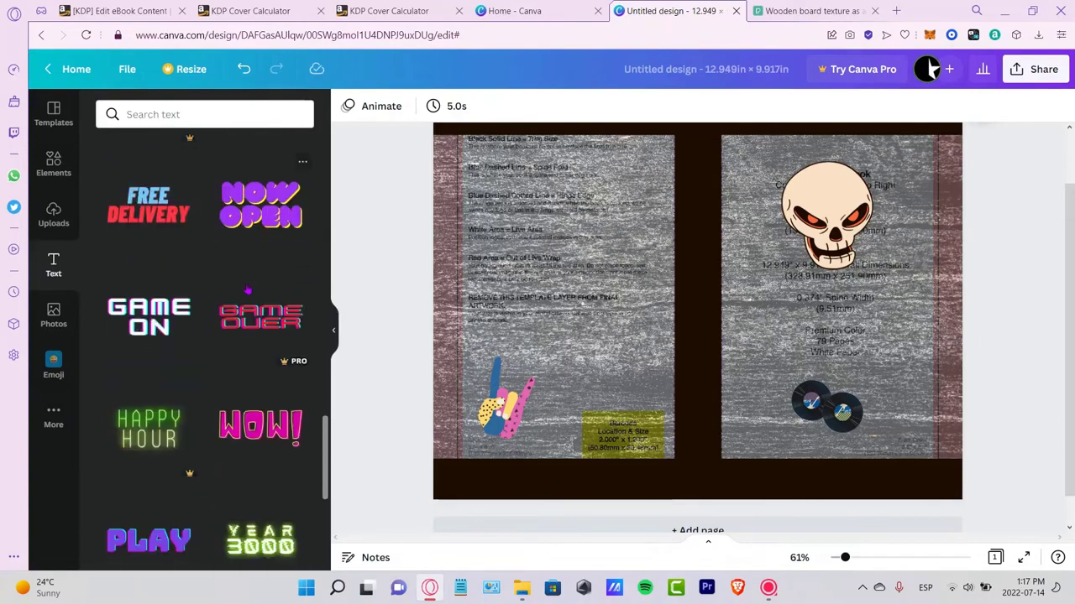
scroll(244, 286, up, 3)
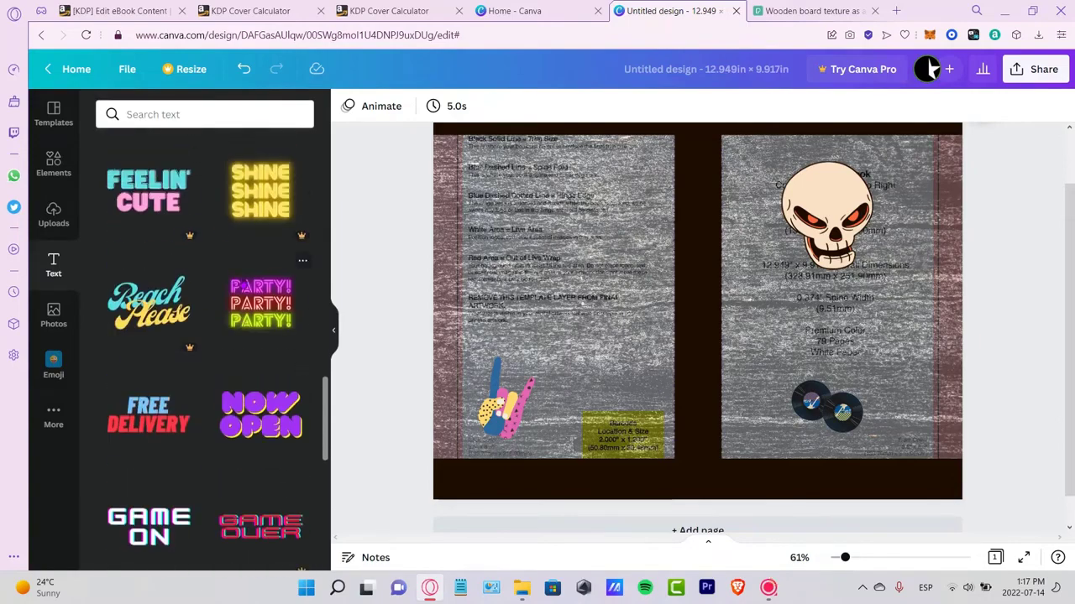
scroll(234, 266, down, 8)
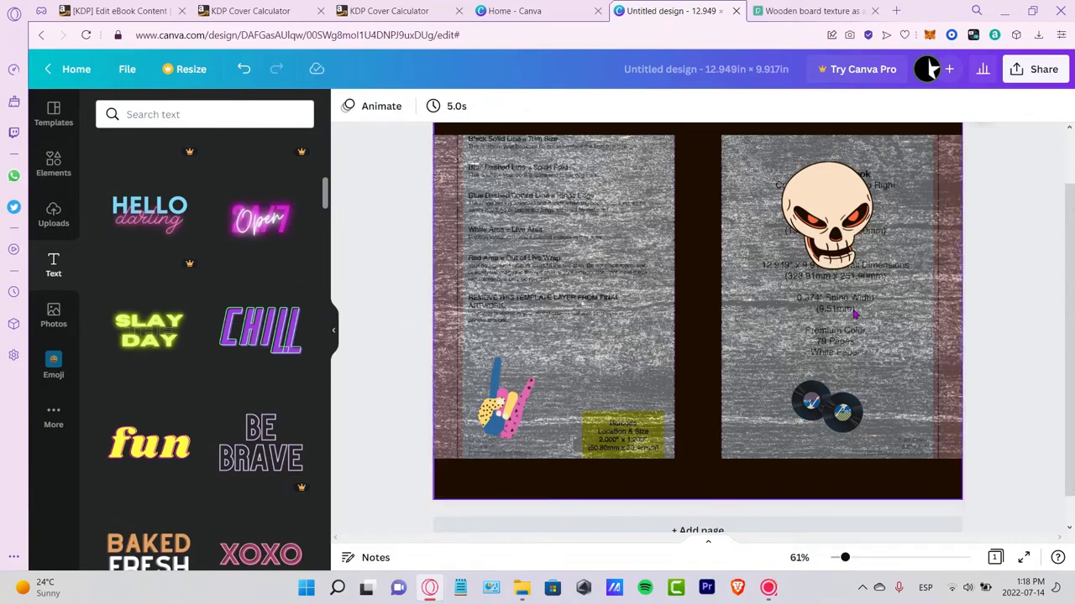
click(309, 330)
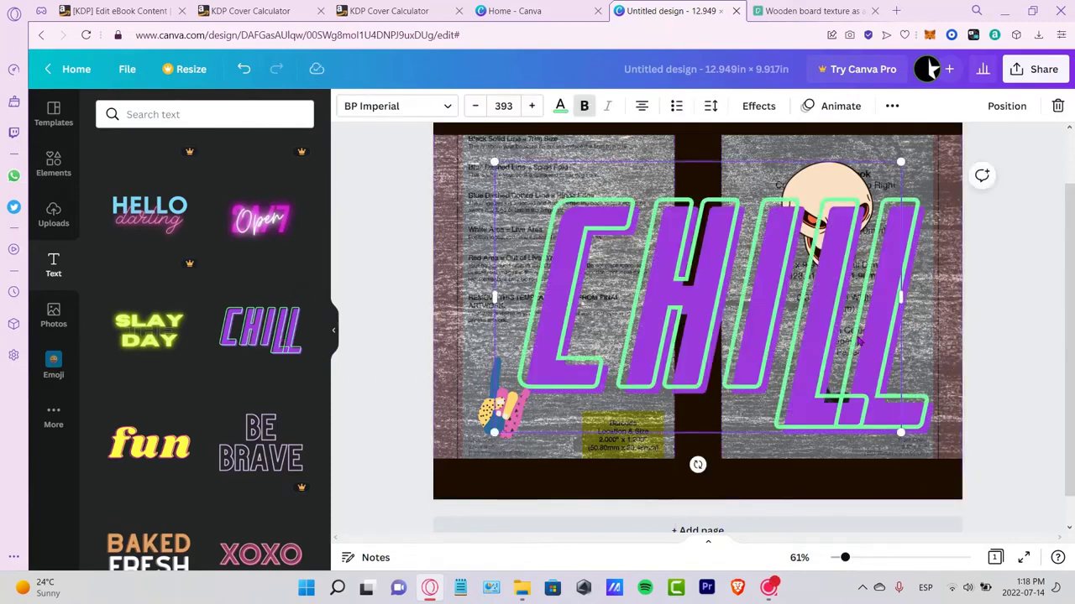
- Set the styled text's font size to 200 and replace its wording with "MY NOTEBOOK"
double_click(858, 338)
click(504, 106)
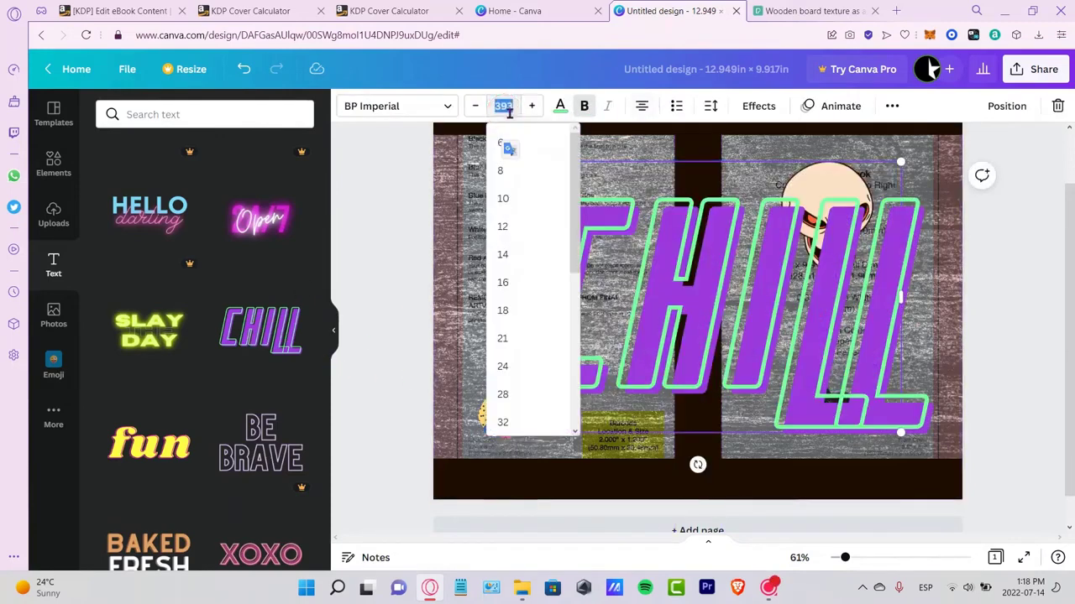
text(200)
key(Return)
text(my NOTEBOOK)
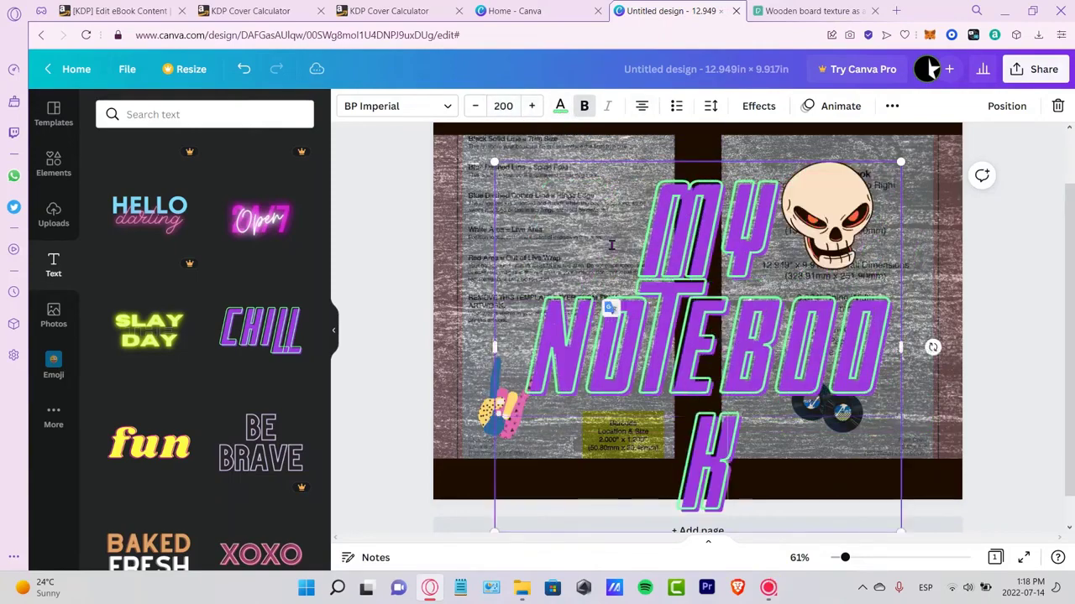
- Select the whole "MY NOTEBOOK" title and reduce its font size to 100
key(ctrl+a)
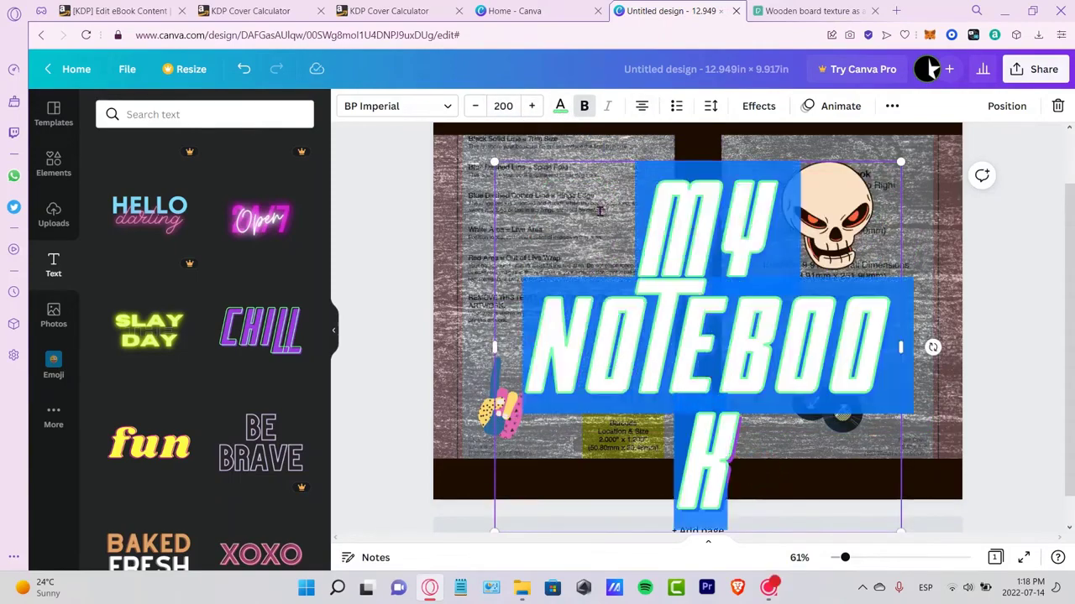
click(501, 106)
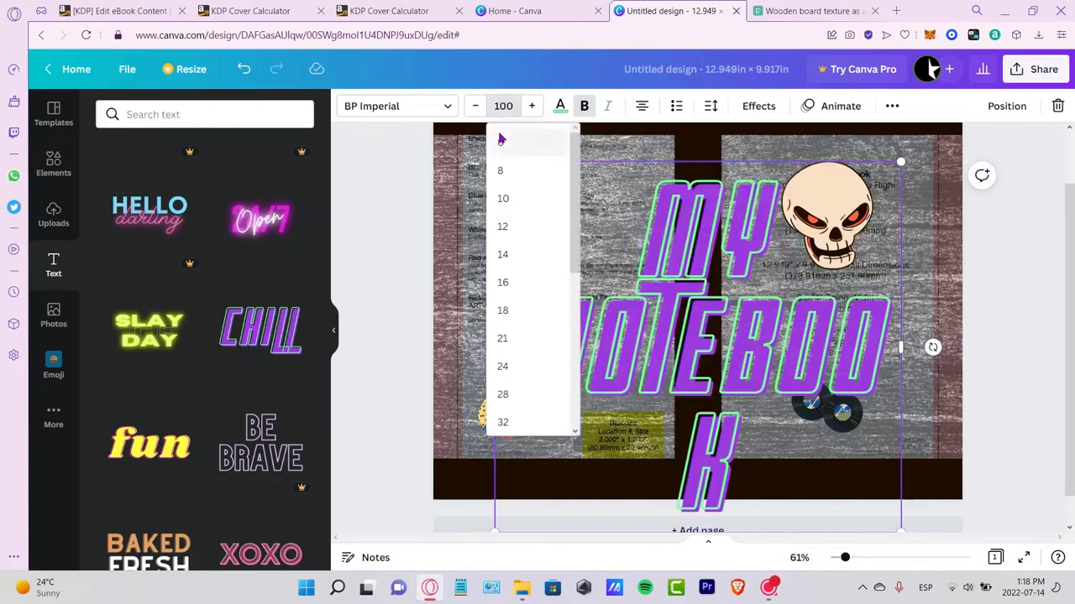
key(Return)
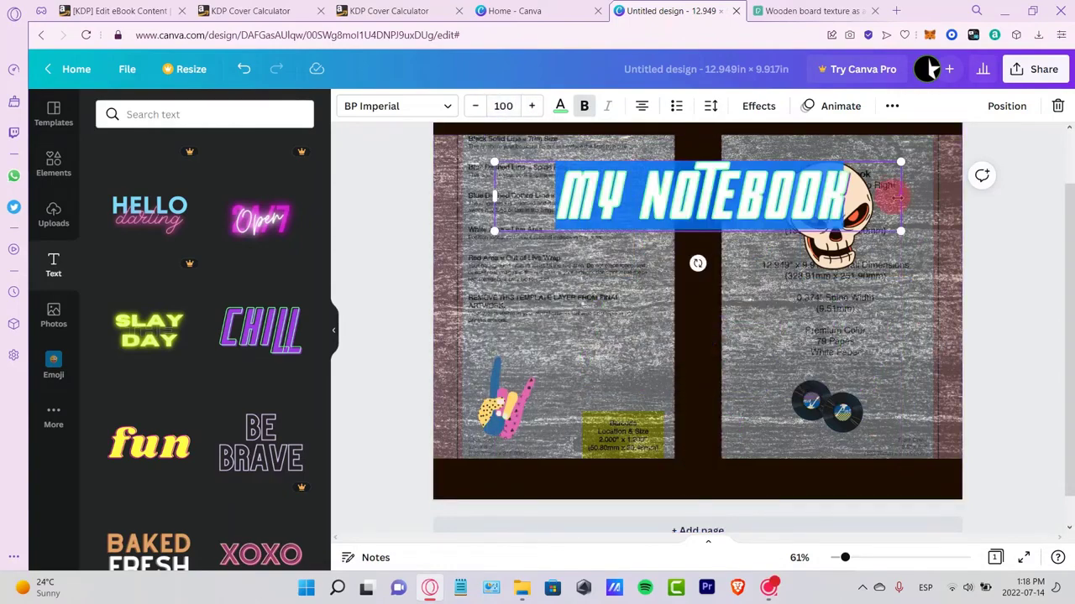
- Narrow the title's text box, scale it to font size 54.5 and place it just beneath the skull on the front cover
drag(892, 197, 806, 200)
drag(695, 219, 780, 354)
drag(935, 359, 831, 338)
drag(767, 326, 886, 304)
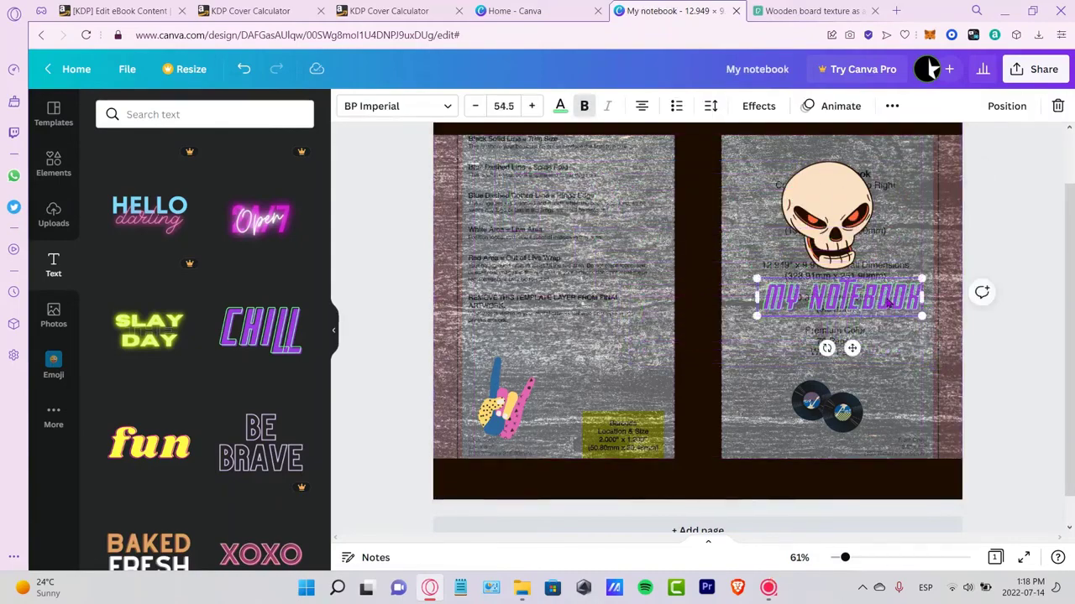
- Change the text colour of the "MY NOTEBOOK" title on the front cover to white
click(887, 302)
click(561, 106)
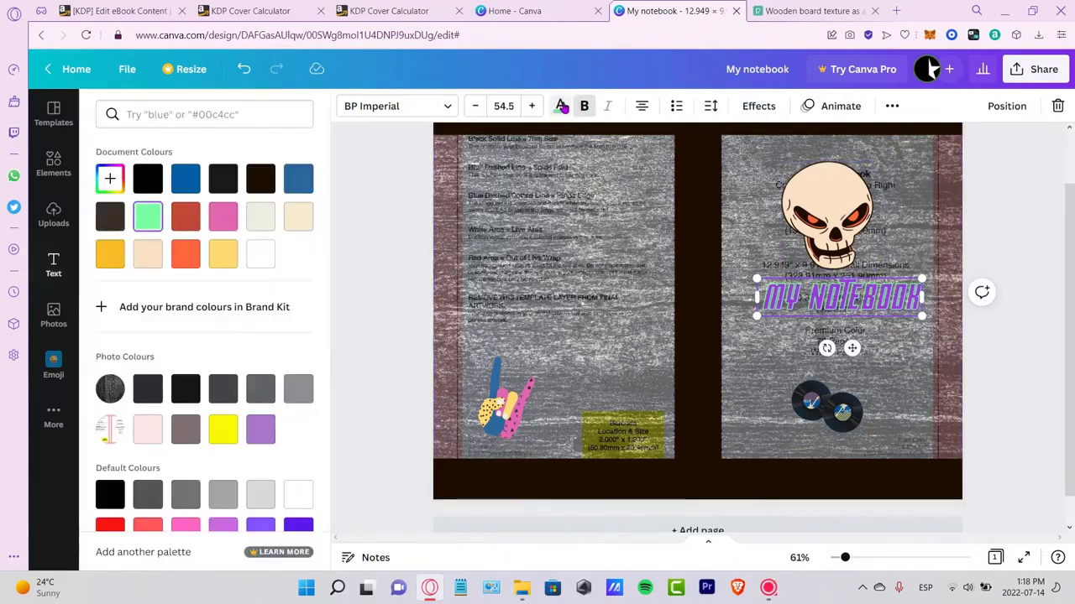
click(262, 254)
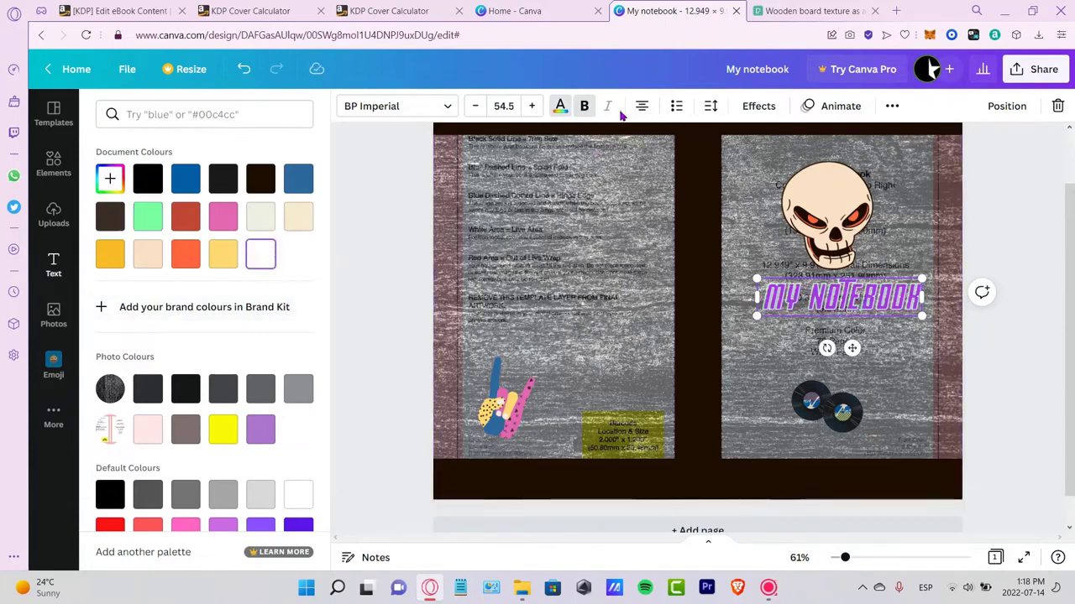
- Try turquoise and grey for the title's Splice effect colour, and settle on black
click(745, 107)
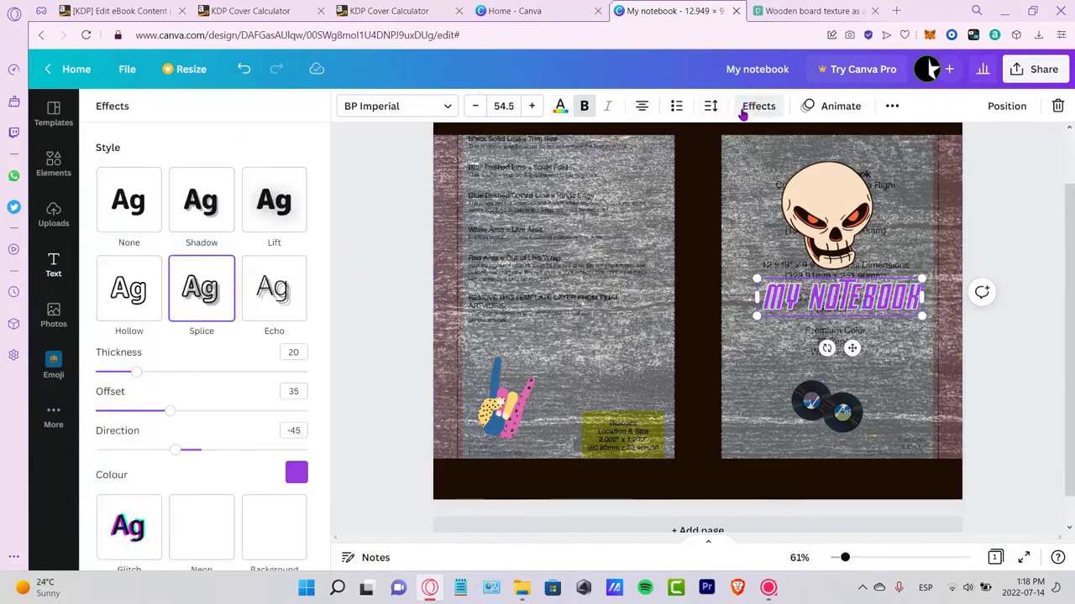
click(297, 474)
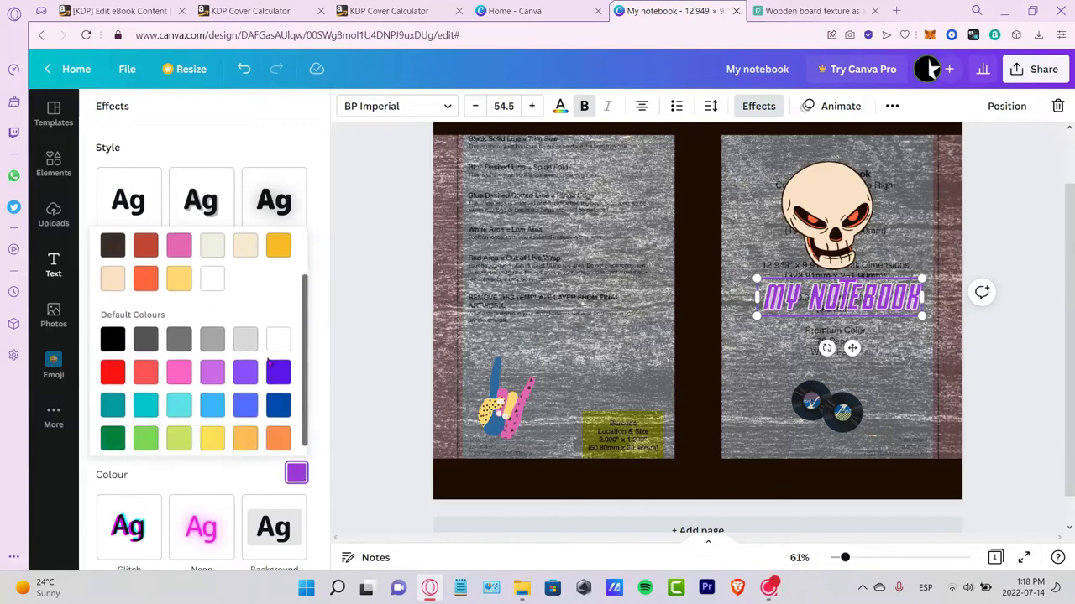
scroll(249, 363, down, 1)
click(145, 392)
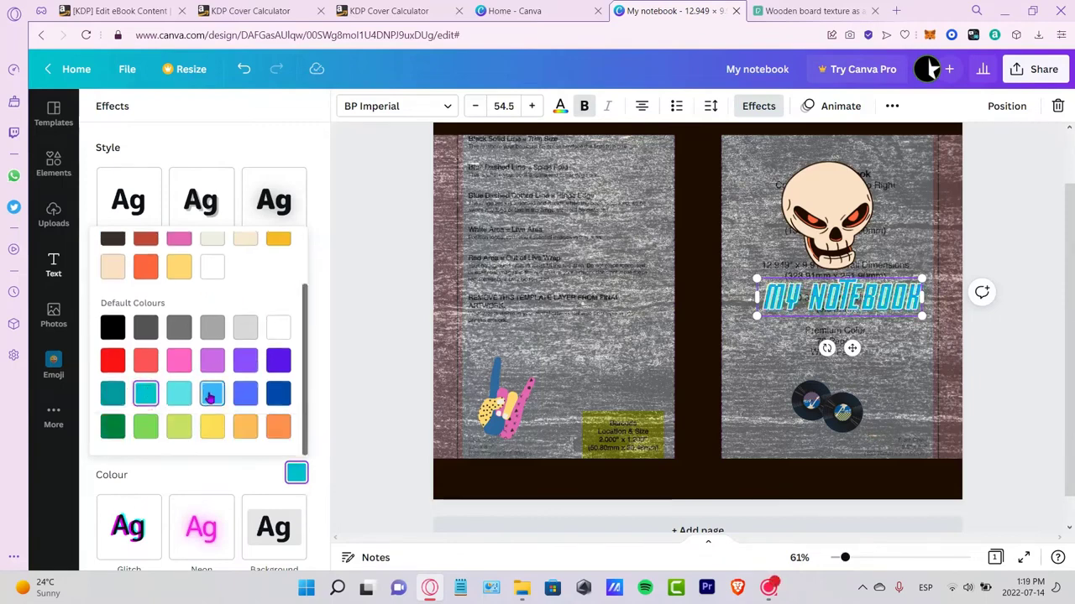
click(217, 329)
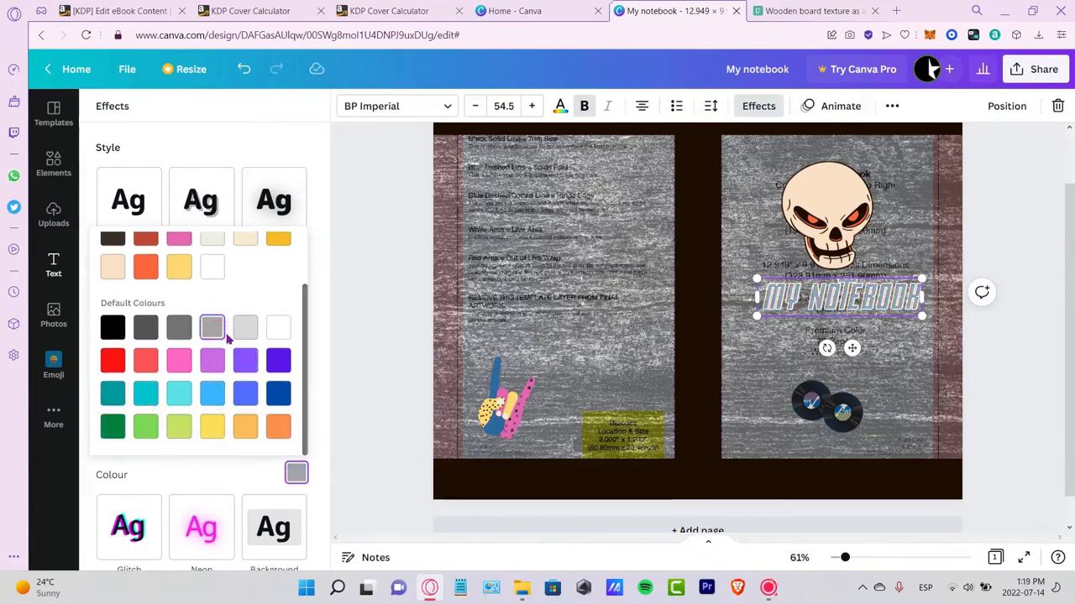
click(248, 332)
click(113, 332)
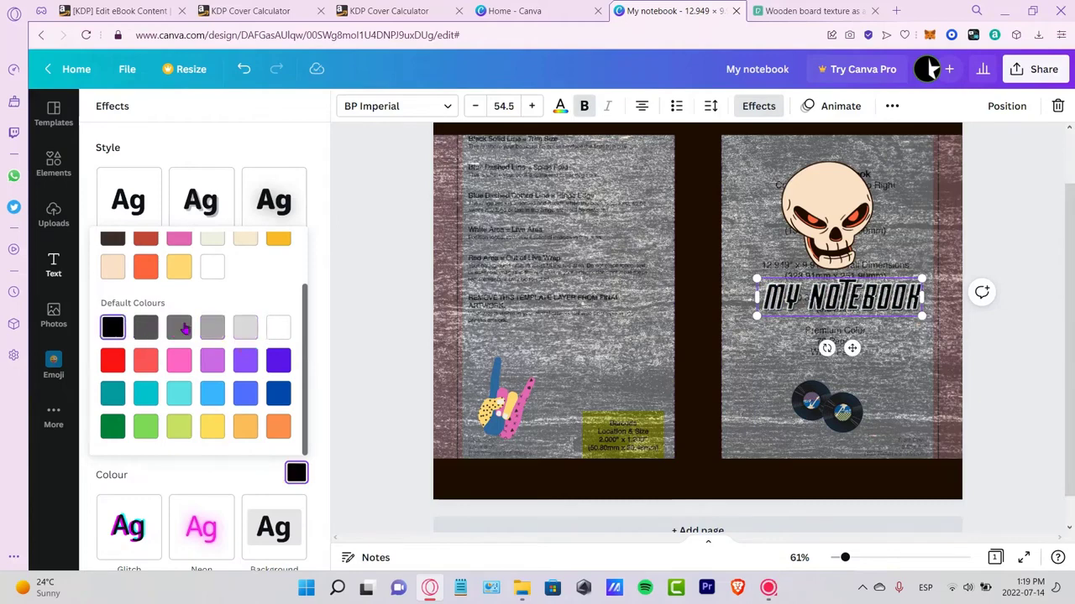
- Select the dark wood background image and adjust its transparency to fade it slightly
click(784, 128)
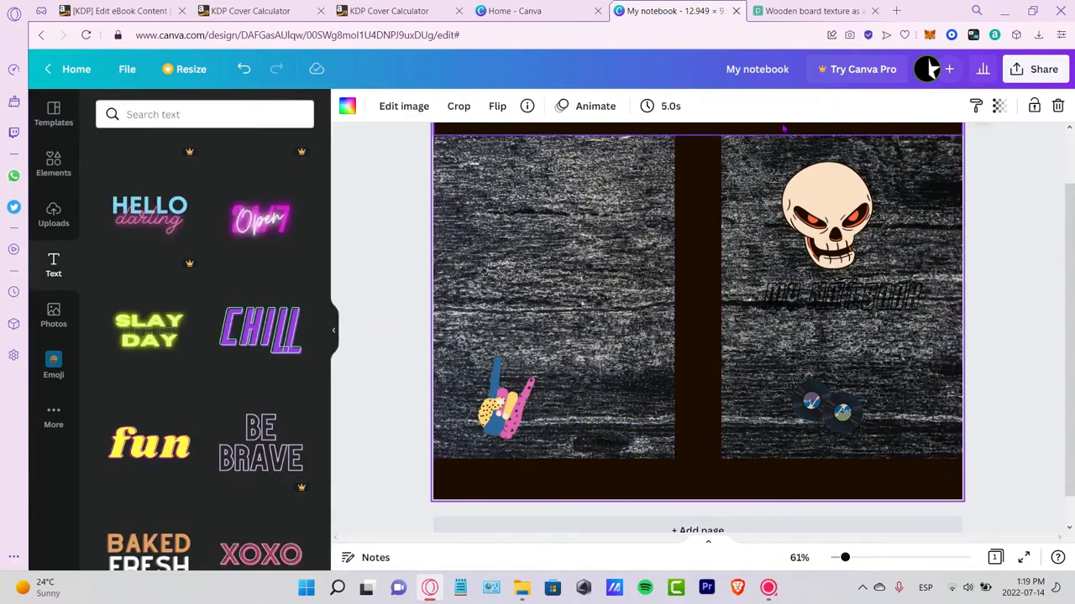
click(642, 180)
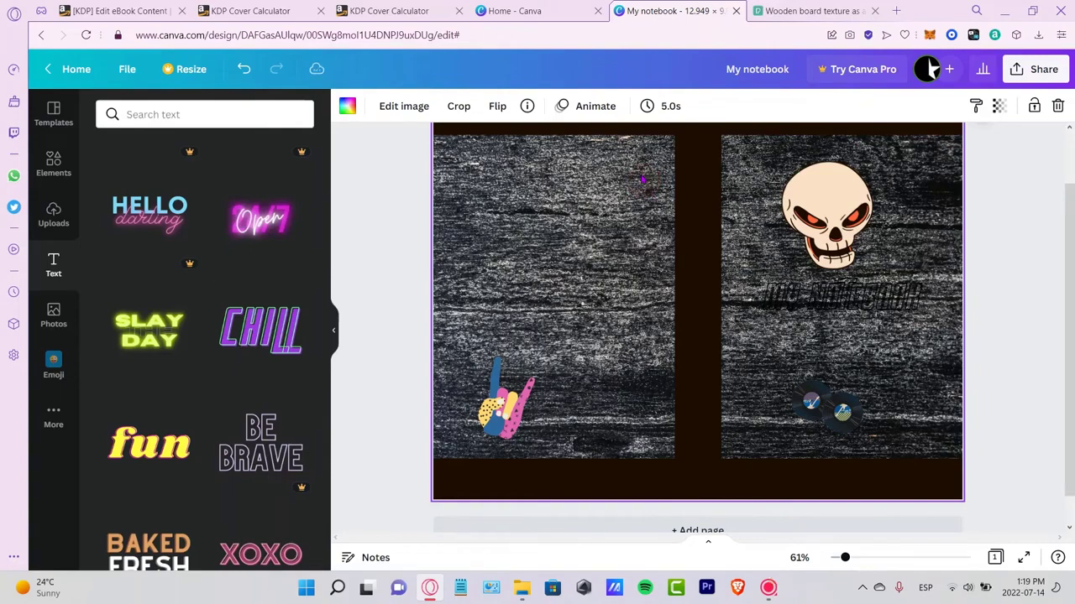
click(999, 108)
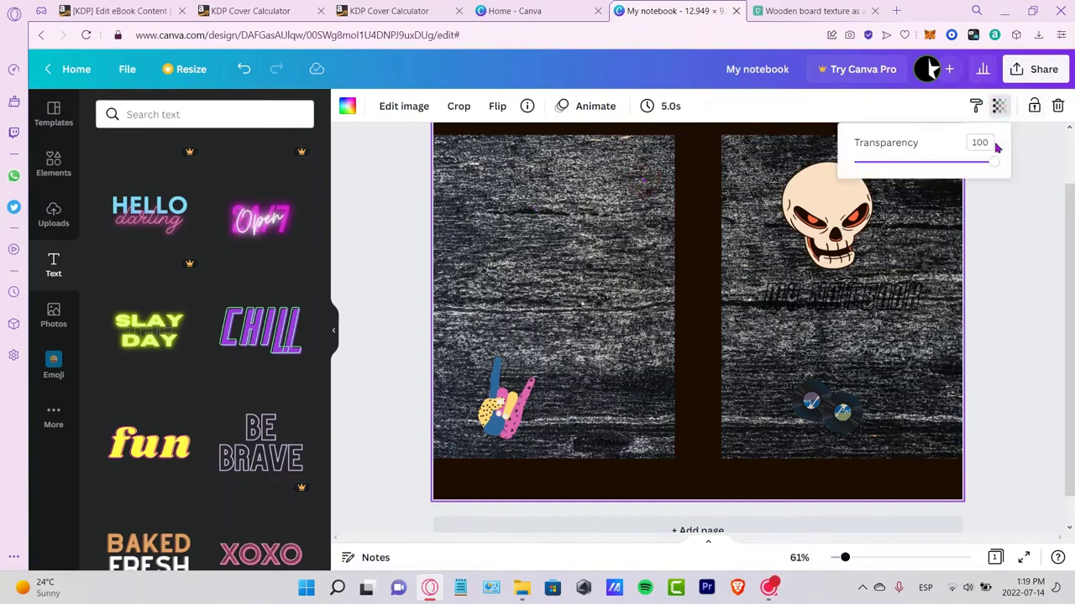
drag(995, 167, 873, 162)
drag(871, 205, 846, 205)
drag(858, 162, 966, 162)
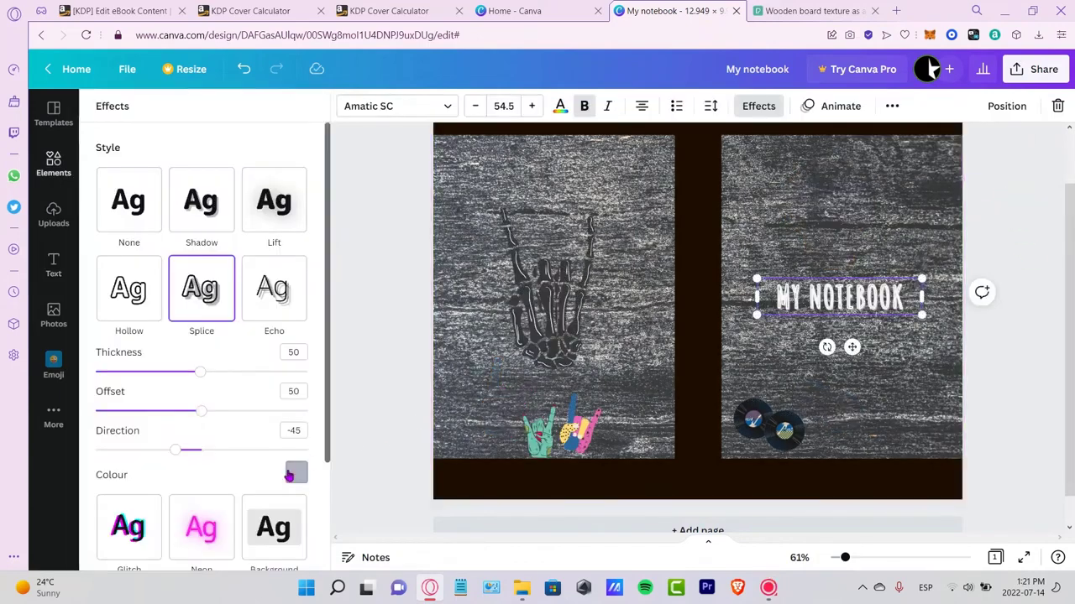
- Set the Splice effect colour of the "MY NOTEBOOK" title in Amatic SC to black
click(296, 473)
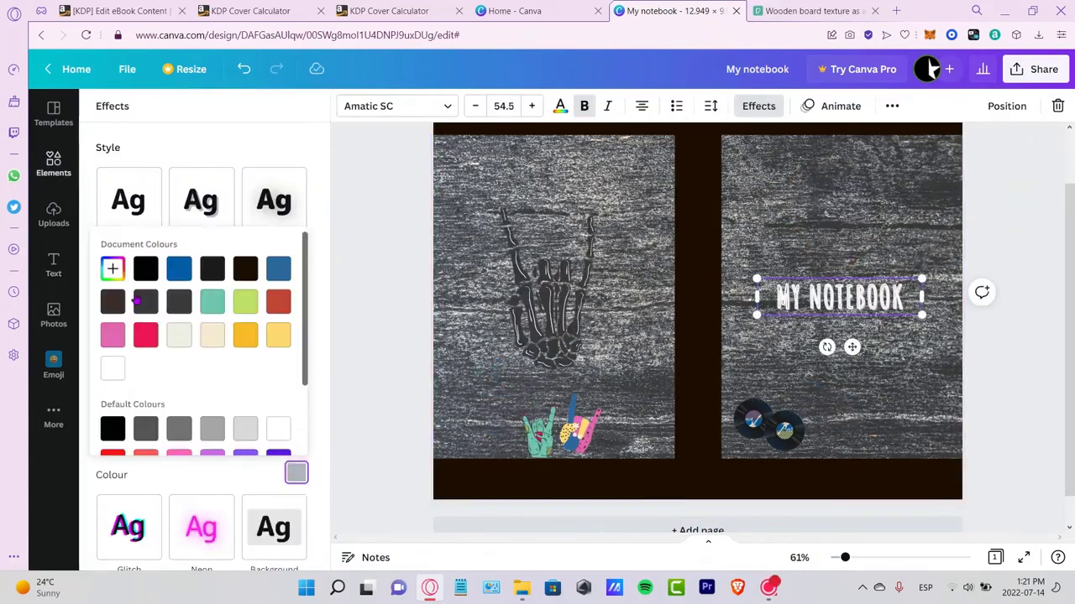
click(145, 269)
key(Escape)
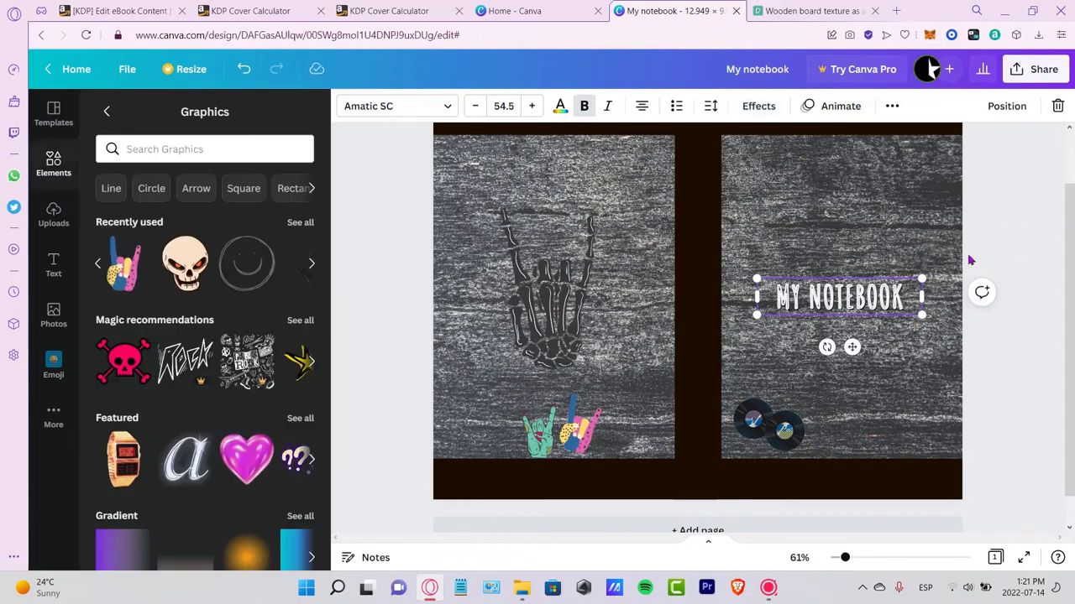
click(876, 367)
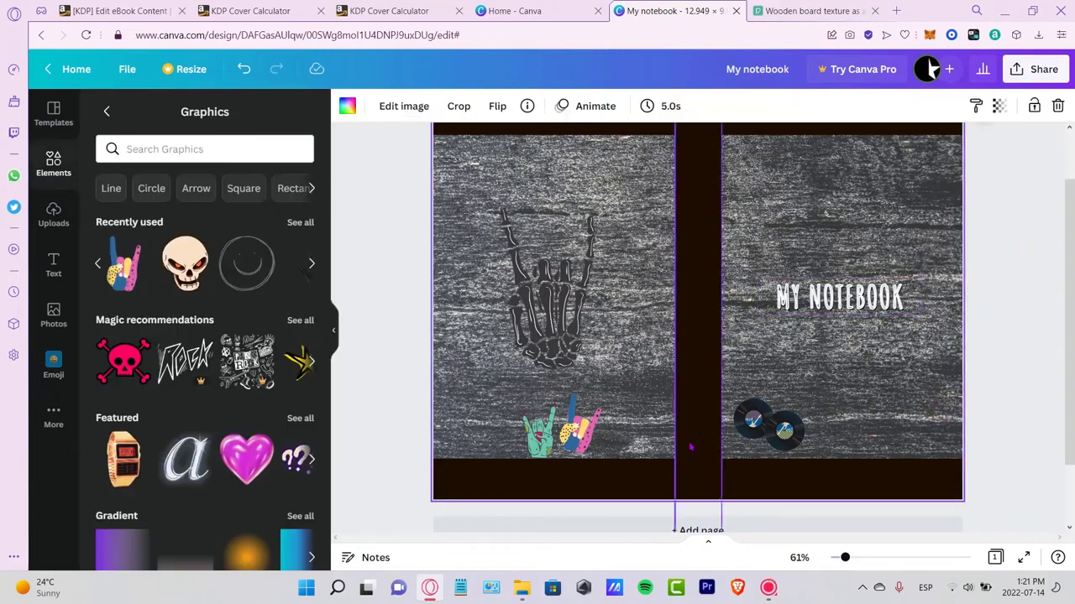
click(754, 424)
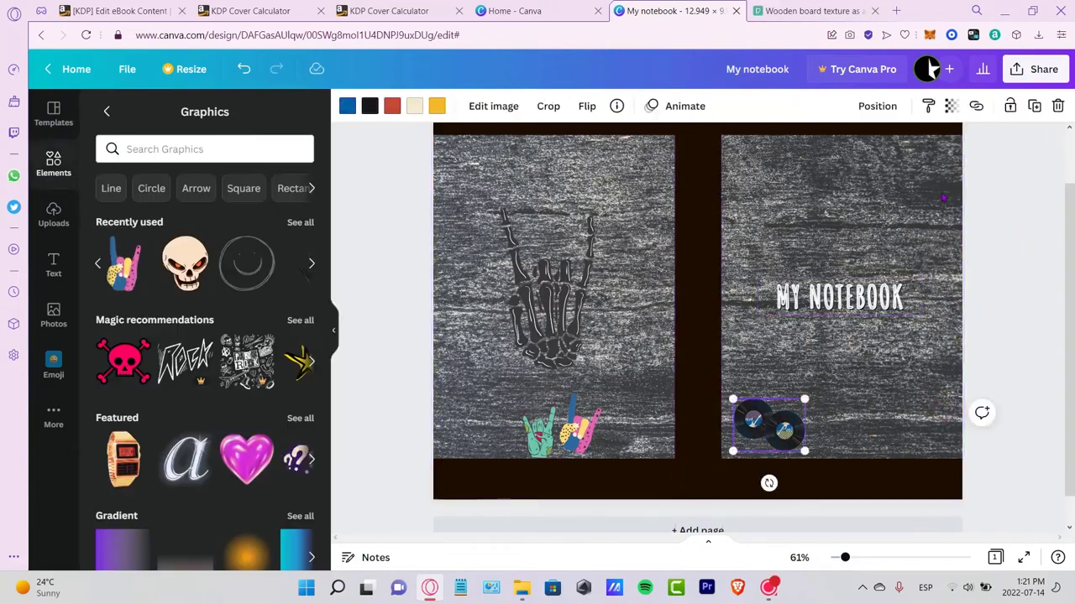
key(Escape)
scroll(936, 317, up, 1)
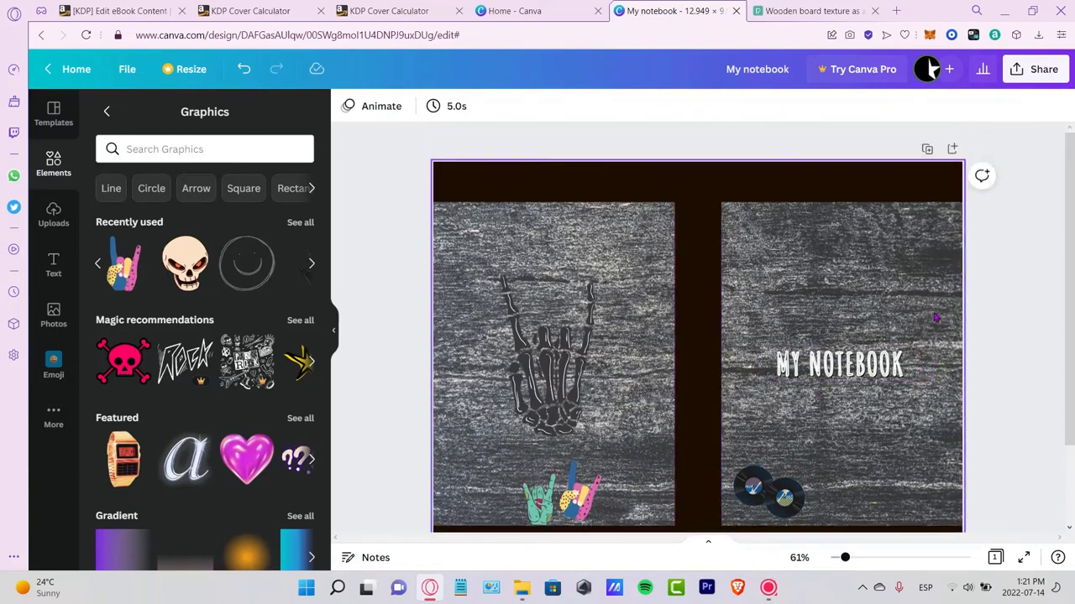
scroll(944, 324, down, 2)
scroll(945, 324, up, 2)
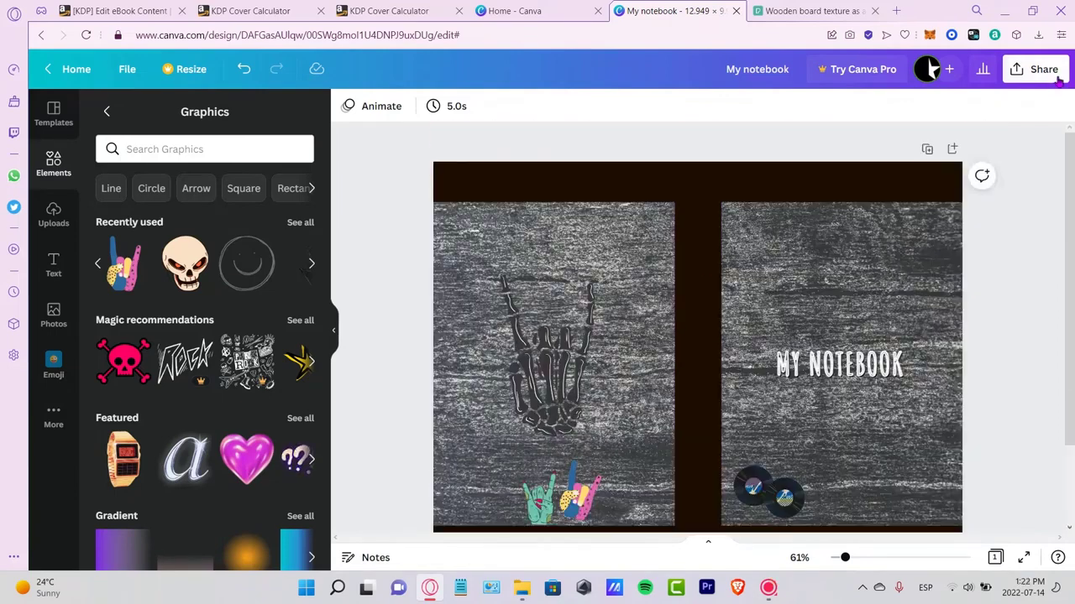
- Download the cover design as a PDF Standard file
click(1049, 72)
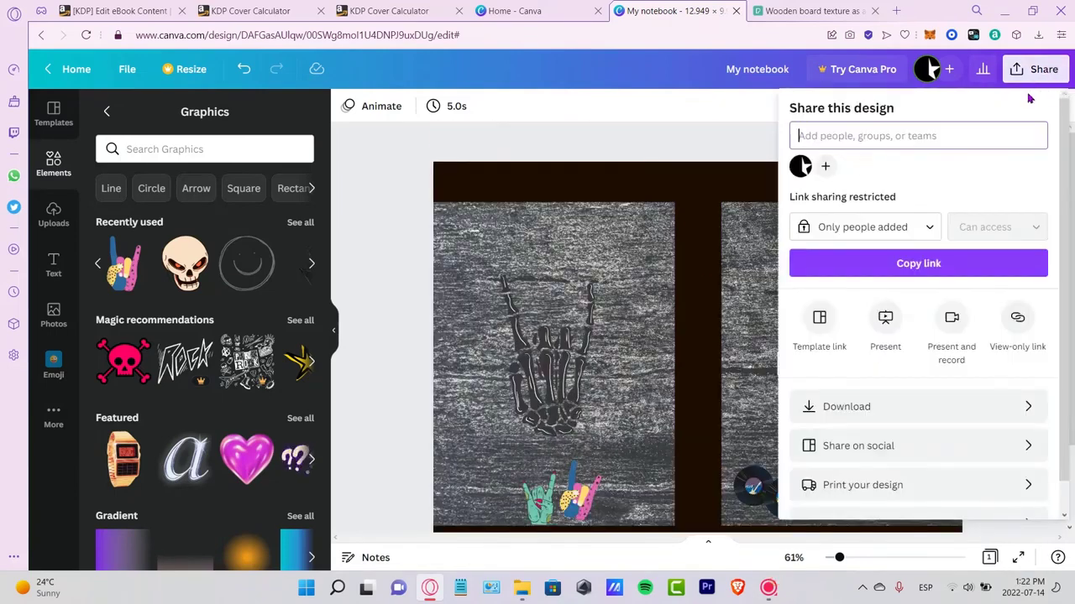
click(896, 407)
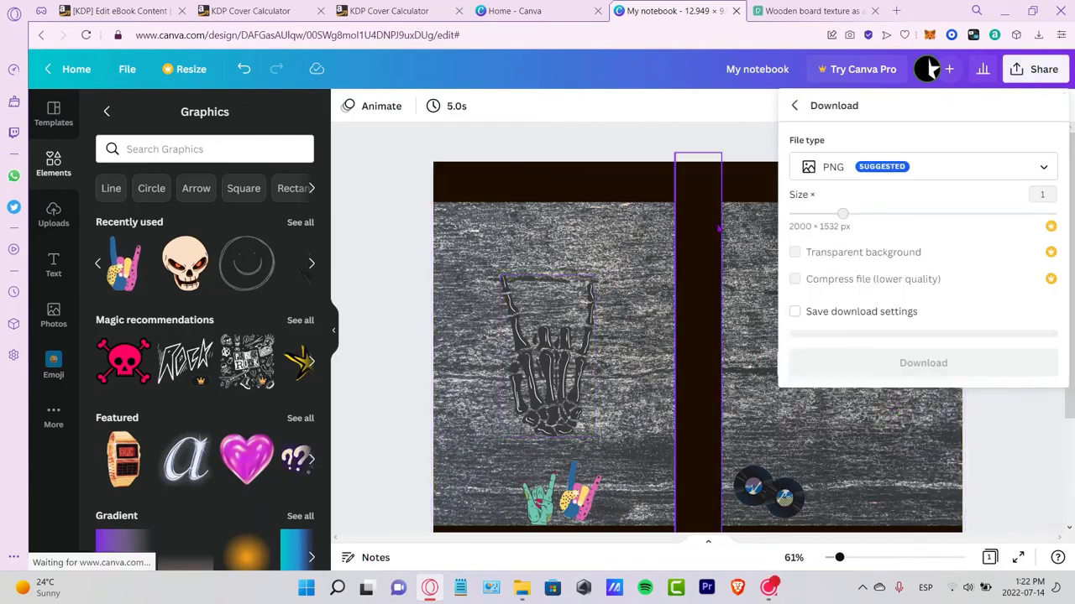
click(856, 168)
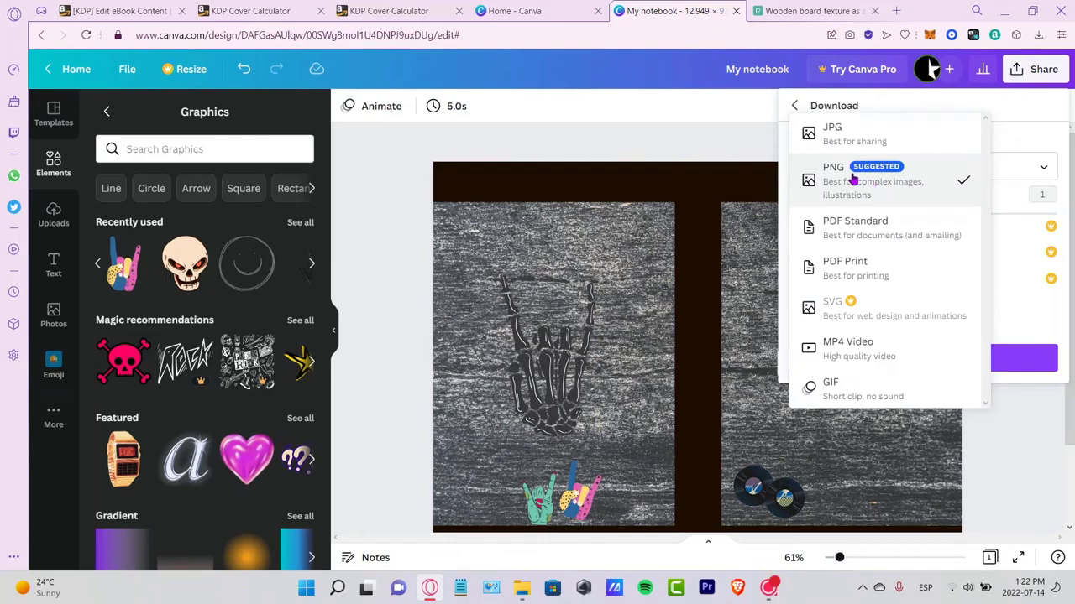
click(892, 232)
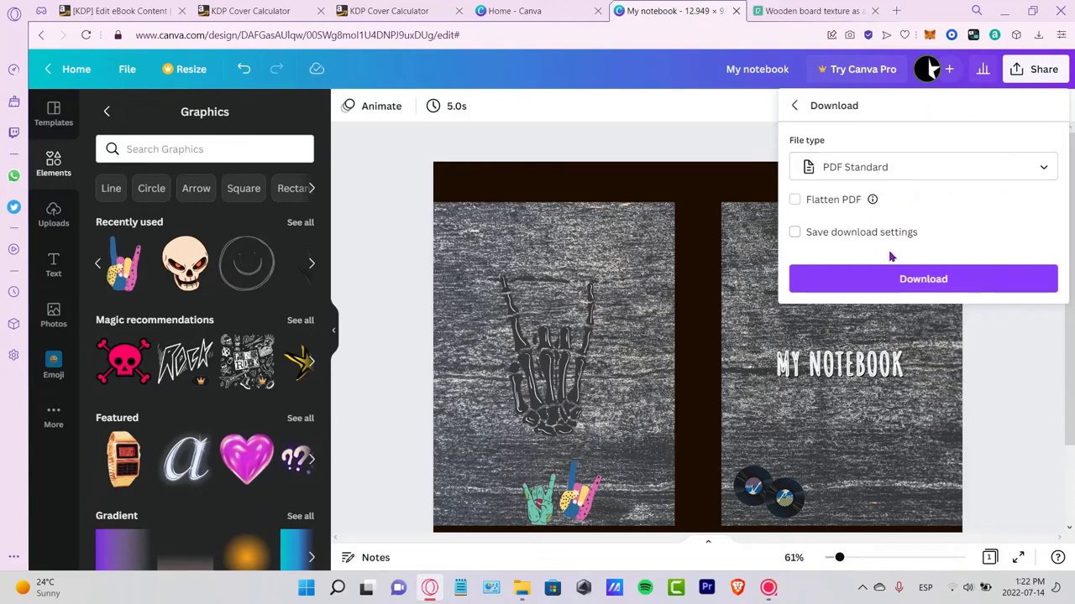
click(922, 281)
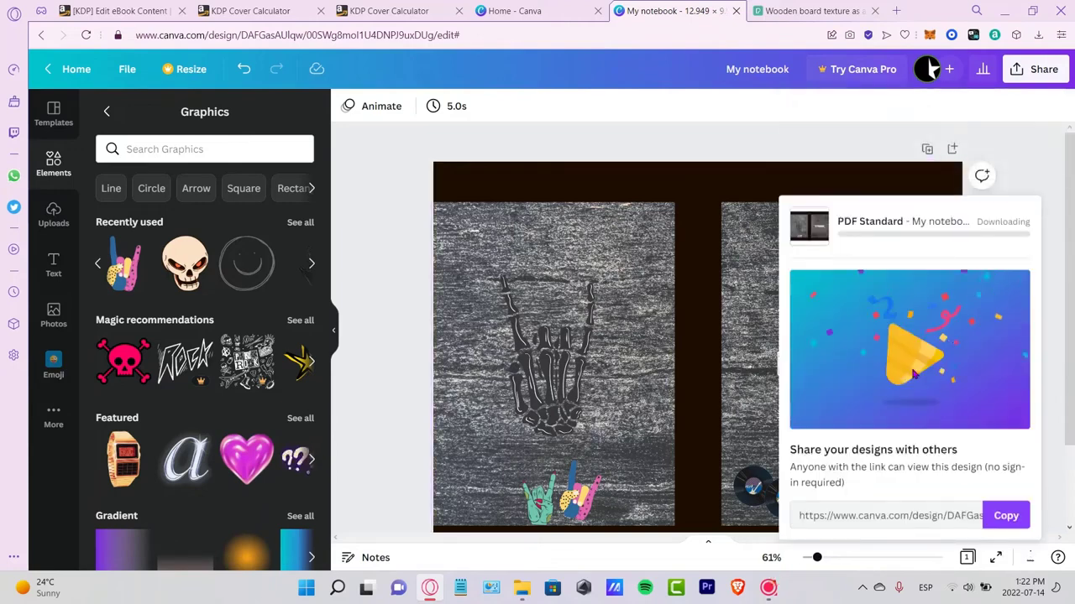
- Switch to Kindle Direct Publishing and view the Kindle eBook Content page of the Costume Grunge Notebook title
click(424, 8)
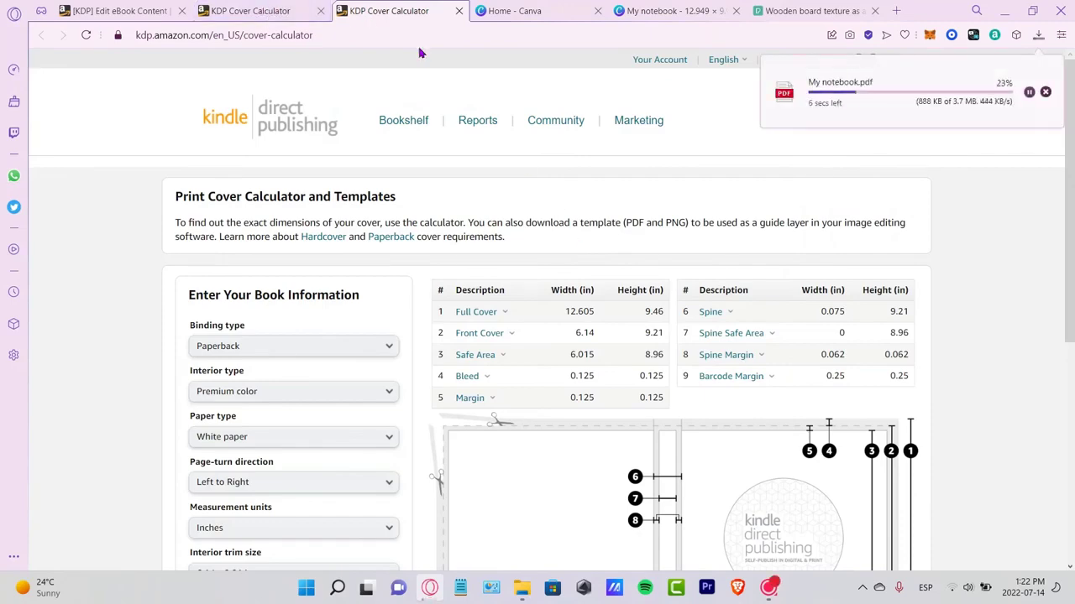
click(252, 11)
click(160, 11)
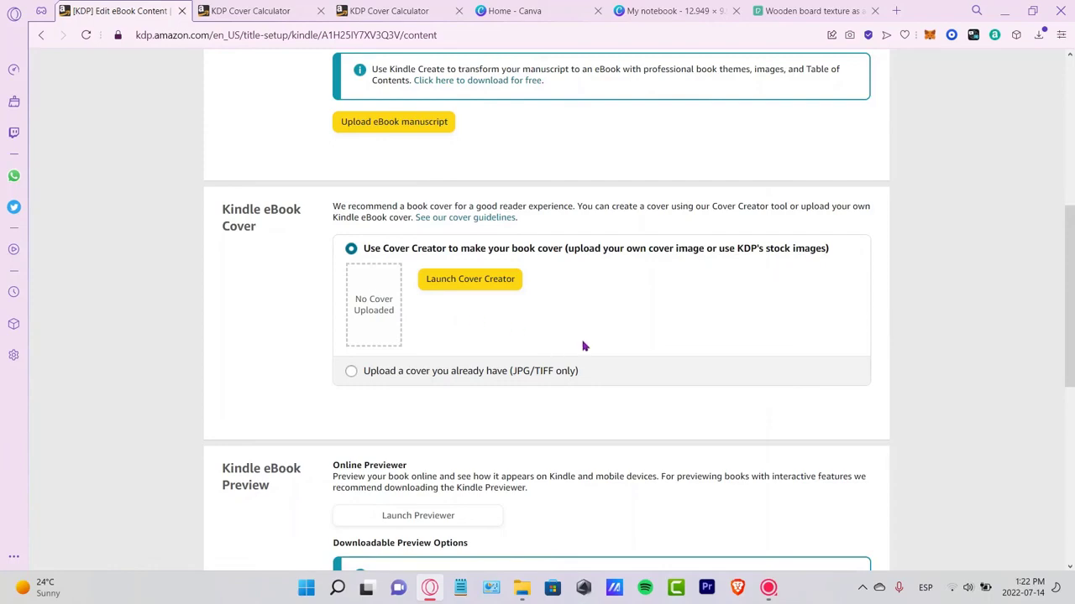
scroll(495, 384, up, 5)
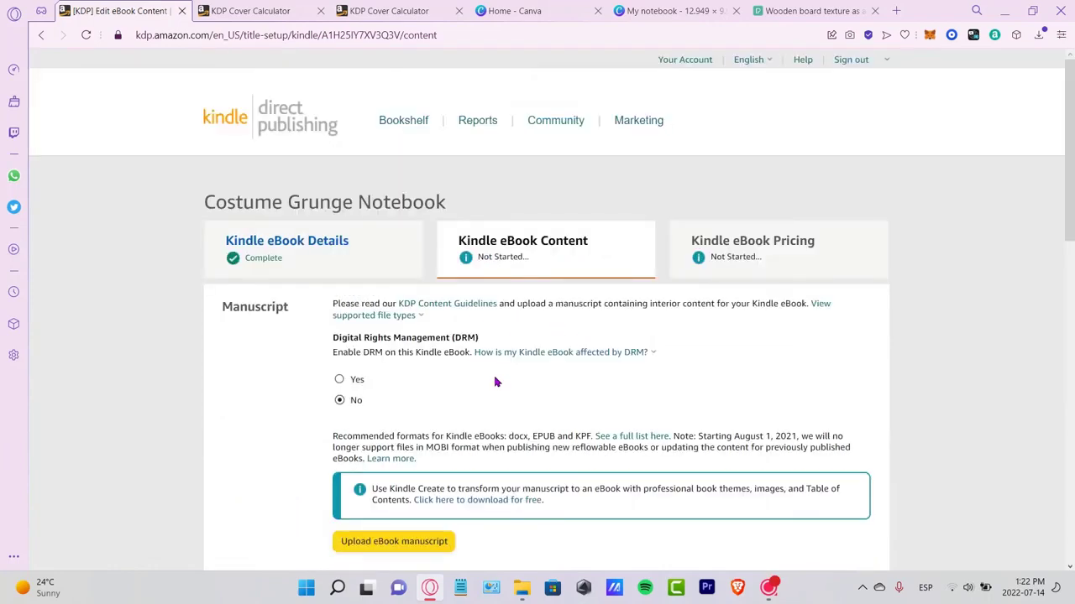
- Return to the "My notebook" design in Canva, dismiss the download notice and look over the finished cover
click(508, 11)
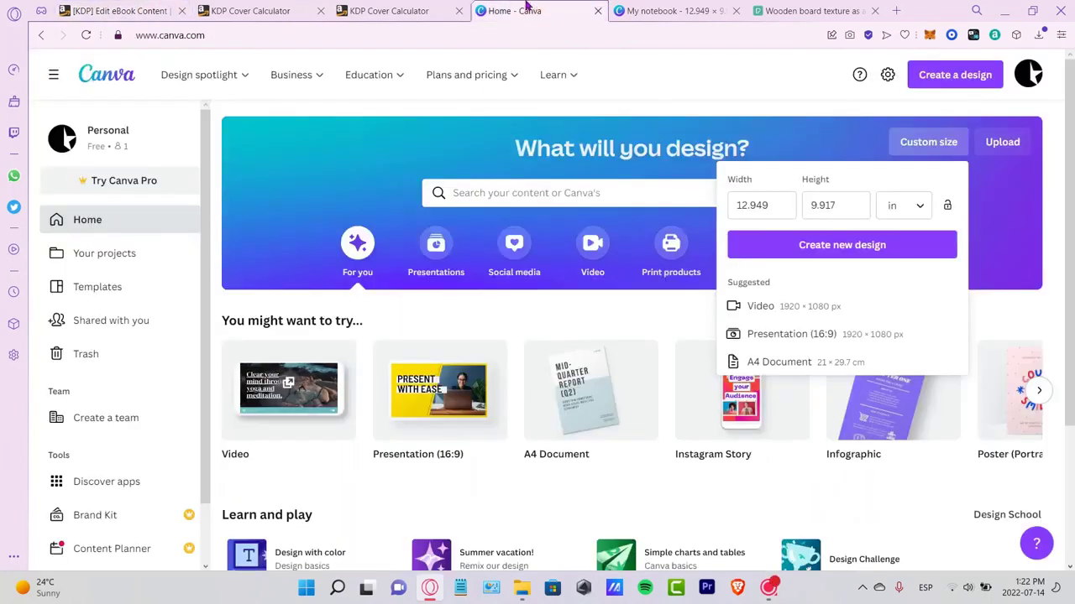
click(664, 22)
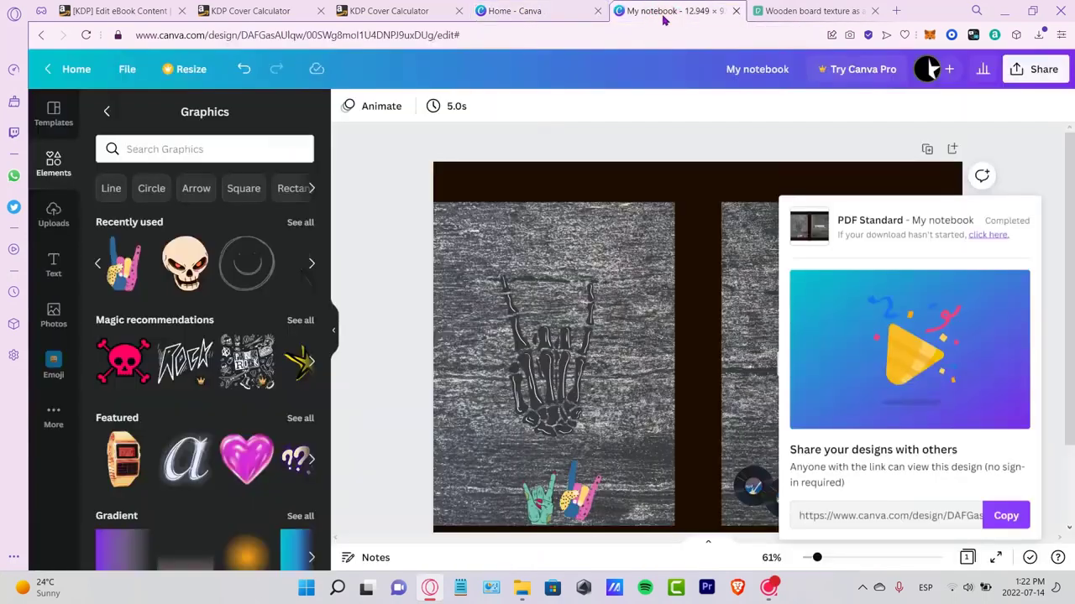
click(1039, 187)
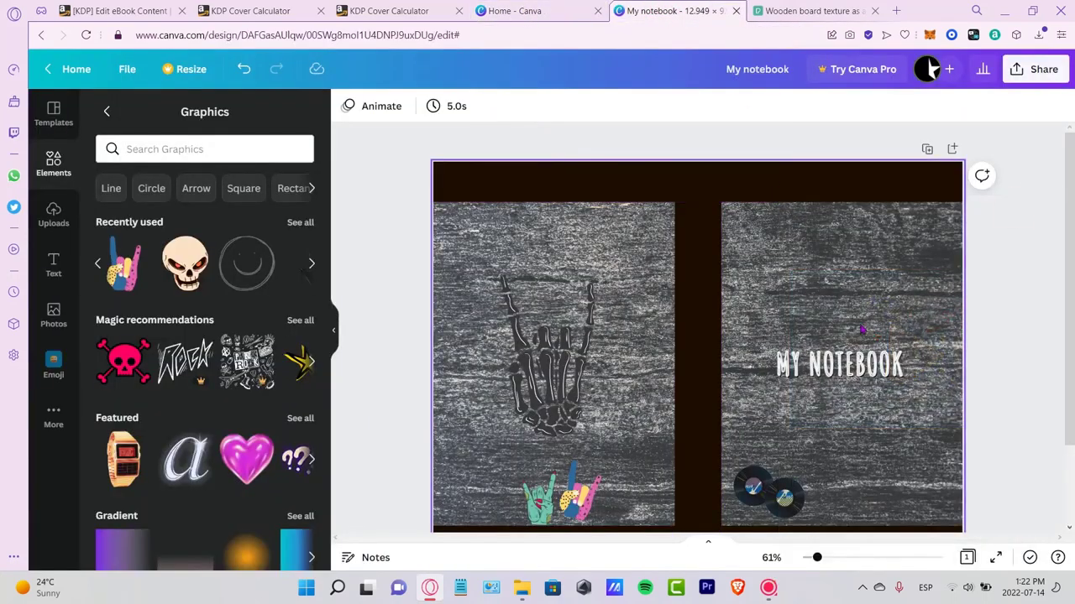
scroll(1036, 240, down, 1)
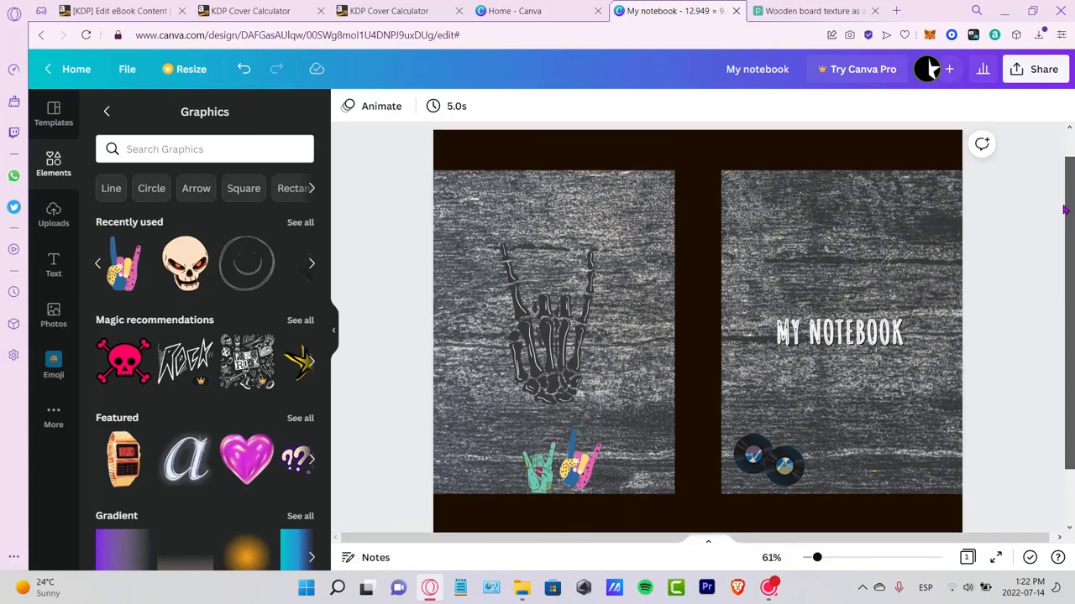